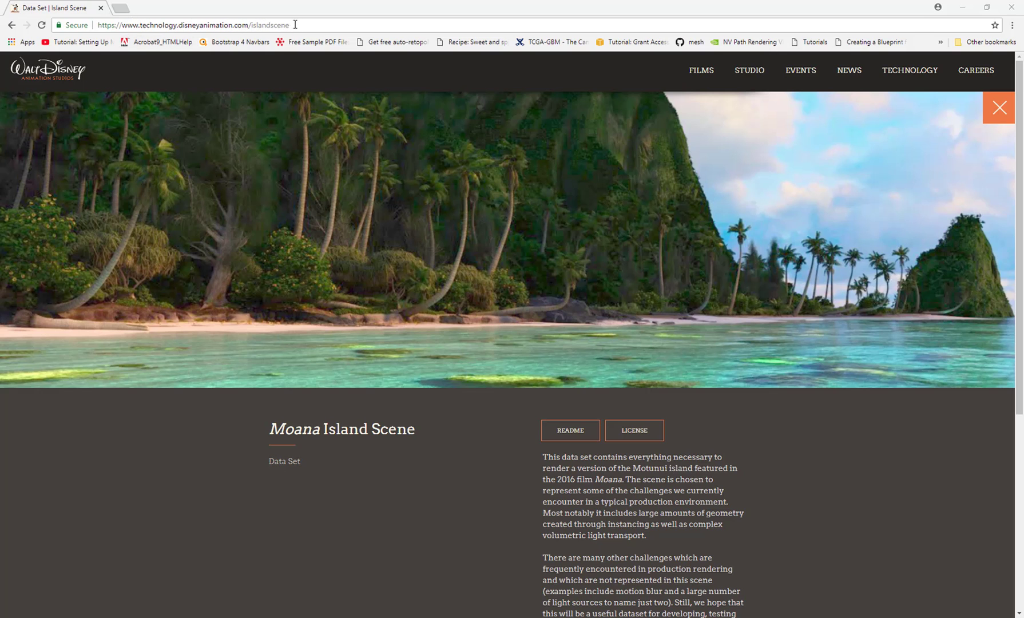
Step: Switch from the browser to Cinema 4D, open the Moana Dialog plugin and move its window clear of most of the viewport
{"action": "scroll", "coordinate": [531, 276], "scroll_direction": "down", "scroll_amount": 4}
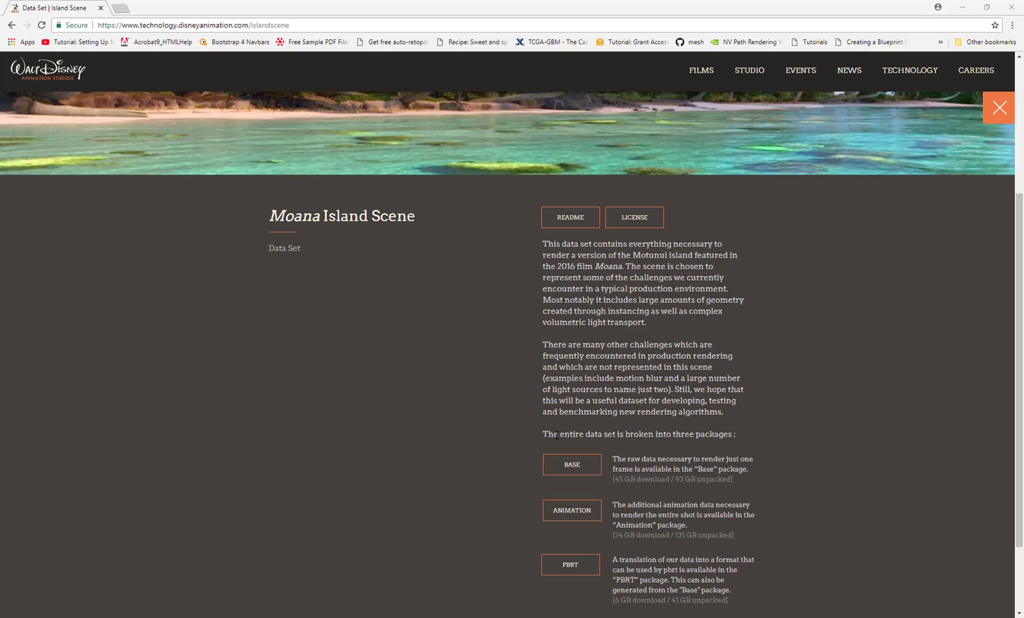
{"action": "scroll", "coordinate": [552, 435], "scroll_direction": "up", "scroll_amount": 4}
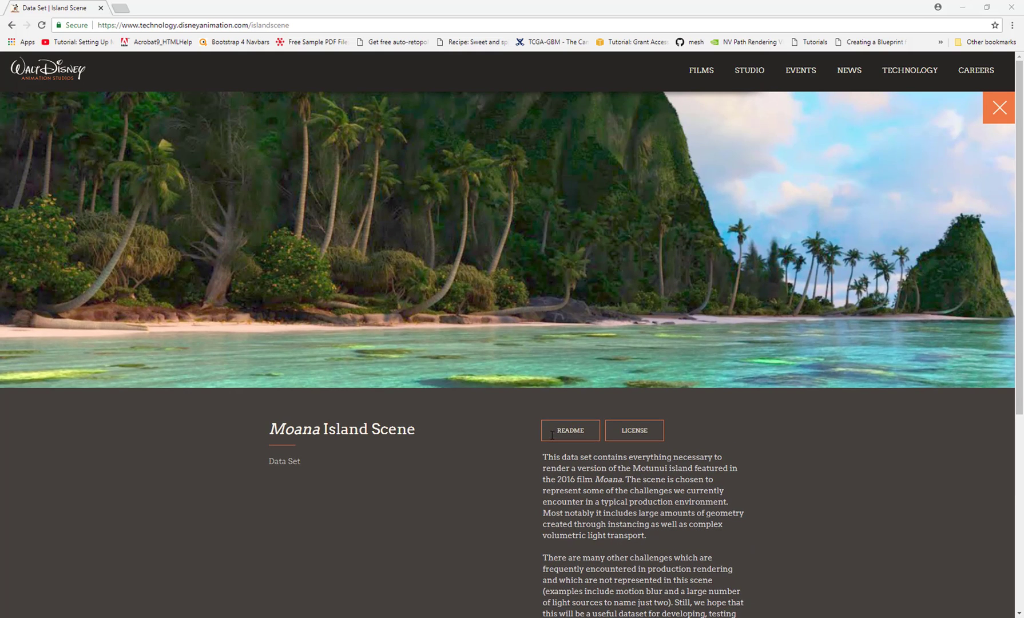
{"action": "left_click", "coordinate": [963, 6]}
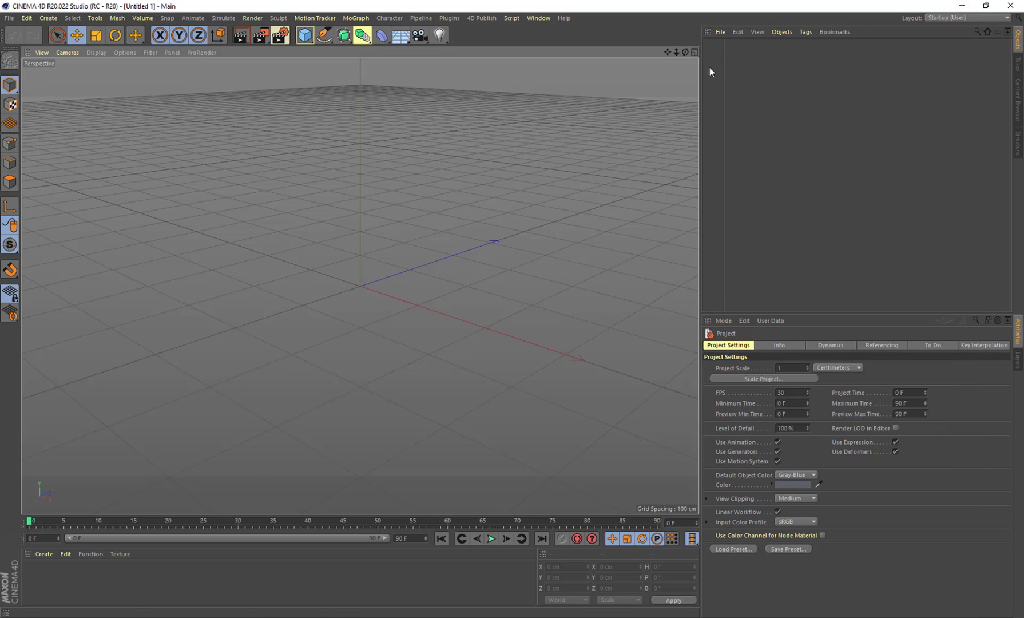
{"action": "left_click", "coordinate": [481, 18]}
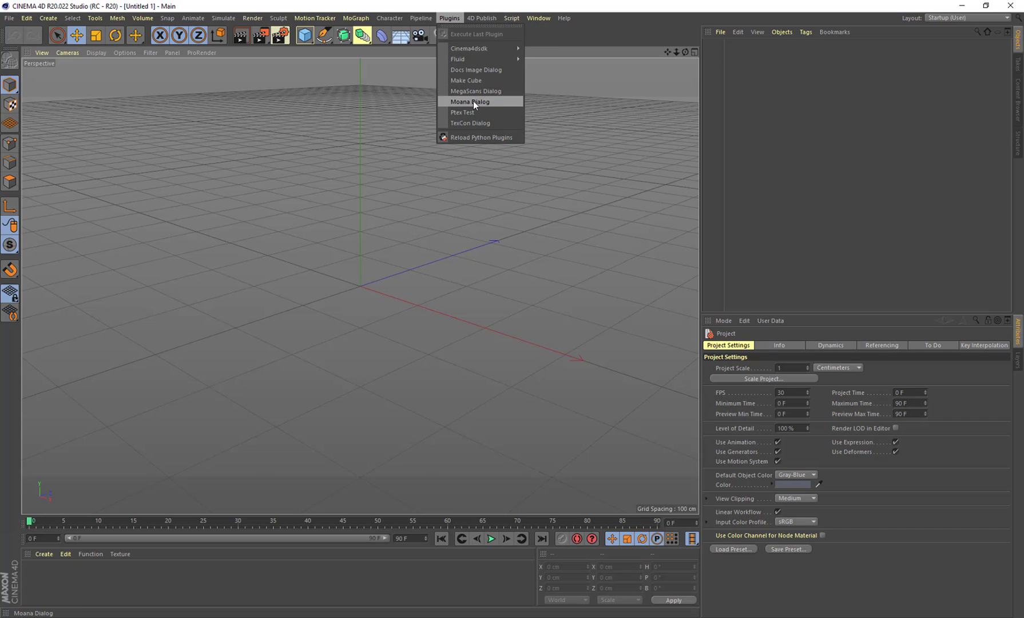
{"action": "left_click", "coordinate": [473, 101]}
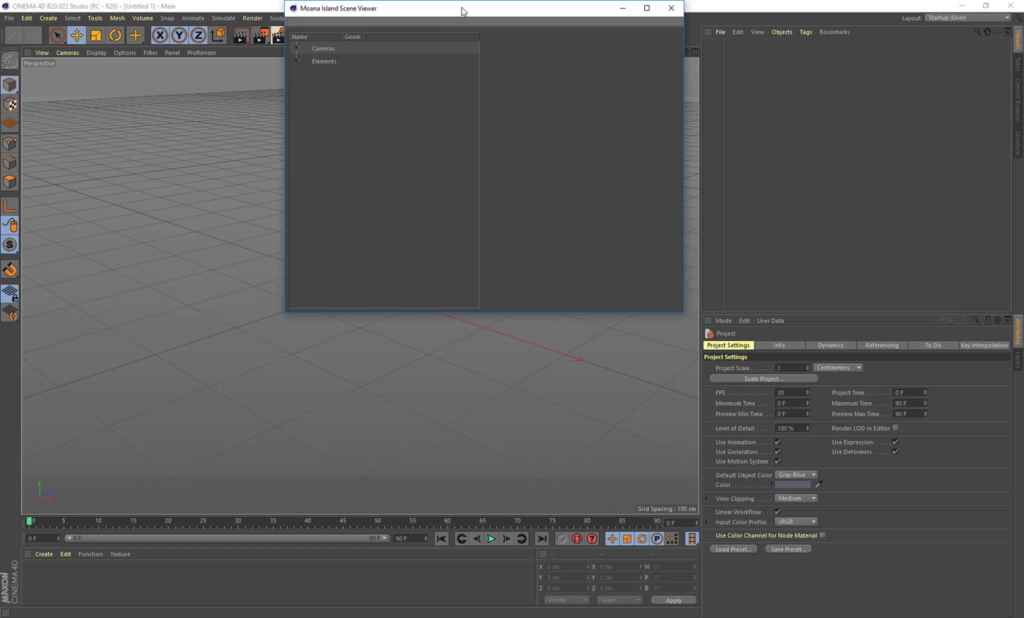
{"action": "left_click_drag", "start_coordinate": [463, 12], "coordinate": [730, 294]}
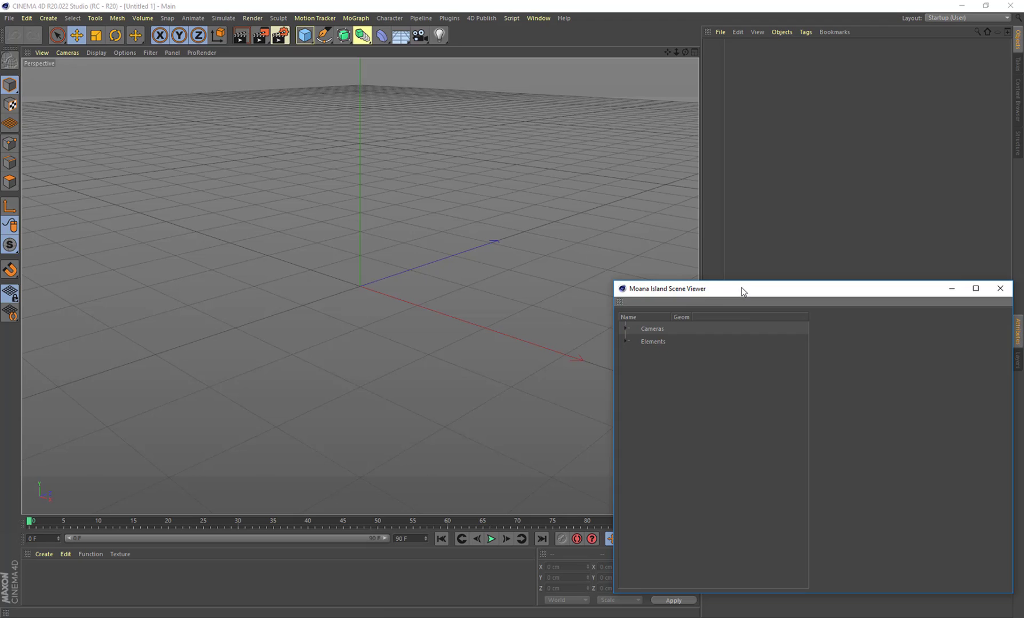
{"action": "left_click_drag", "start_coordinate": [717, 295], "coordinate": [713, 293]}
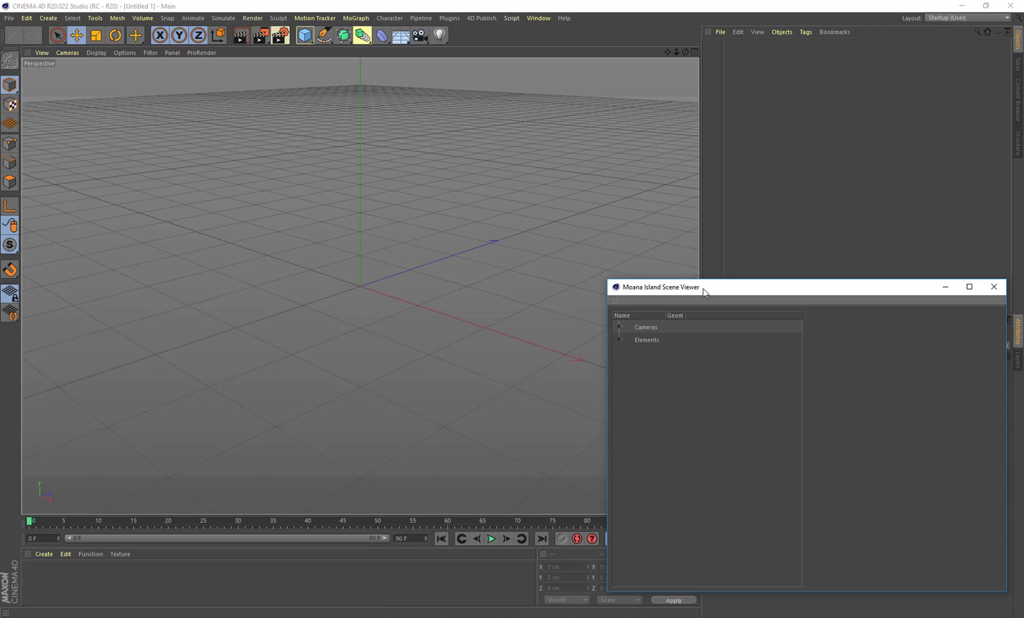
{"action": "left_click_drag", "start_coordinate": [704, 286], "coordinate": [708, 273]}
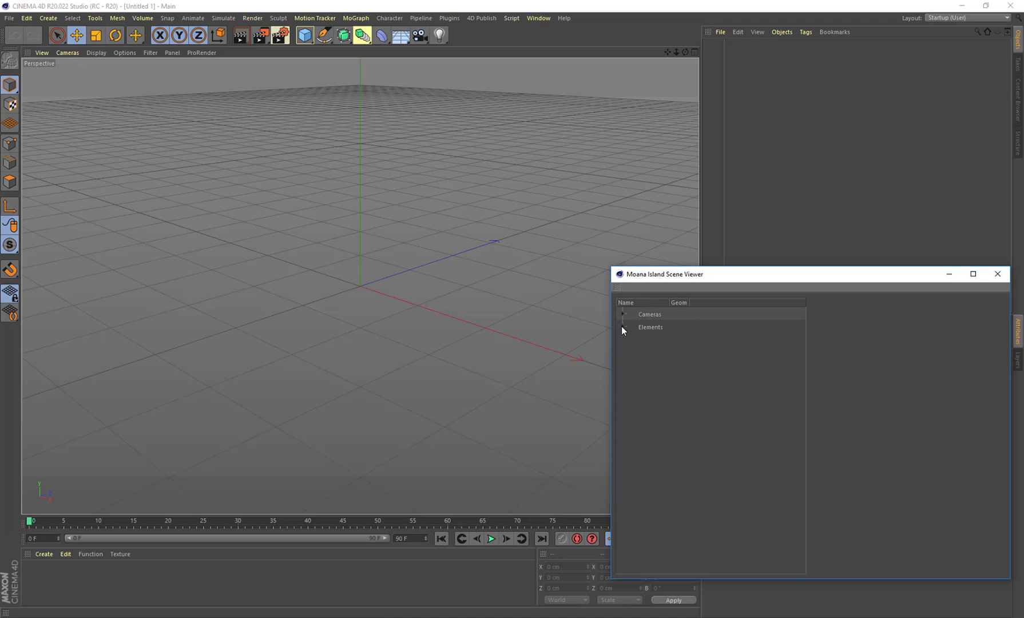
Step: Expand the Cameras and Elements groups in the Moana Island Scene Viewer and browse down the element list
{"action": "left_click", "coordinate": [623, 327]}
{"action": "left_click", "coordinate": [624, 314]}
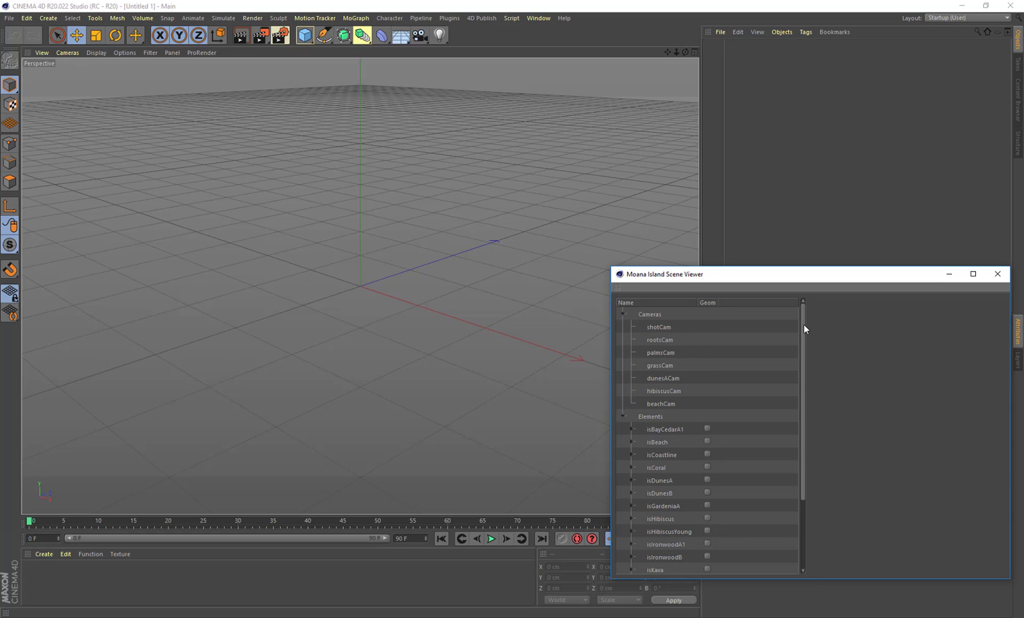
{"action": "left_click_drag", "start_coordinate": [804, 324], "coordinate": [808, 394]}
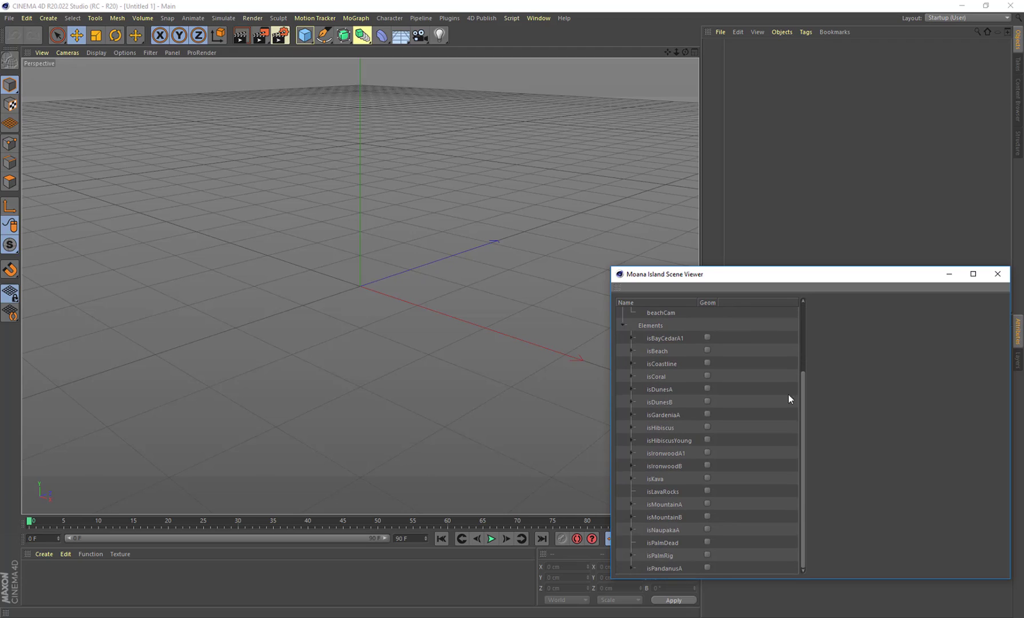
{"action": "left_click_drag", "start_coordinate": [721, 275], "coordinate": [718, 250]}
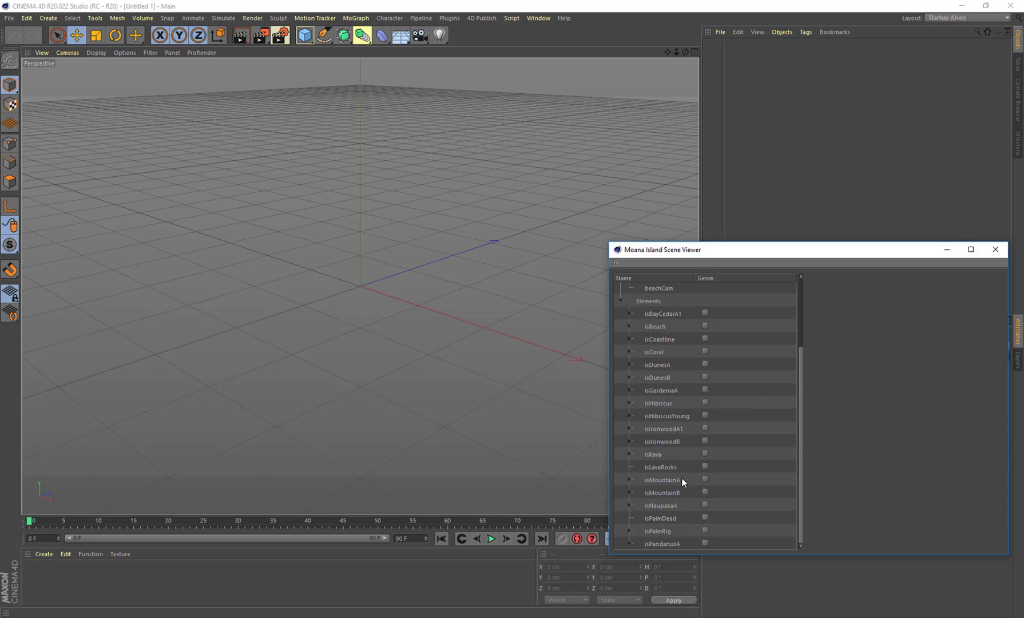
Step: Load the isMountainA element's geometry into the scene and frame the mountain in the viewport
{"action": "left_click", "coordinate": [705, 479]}
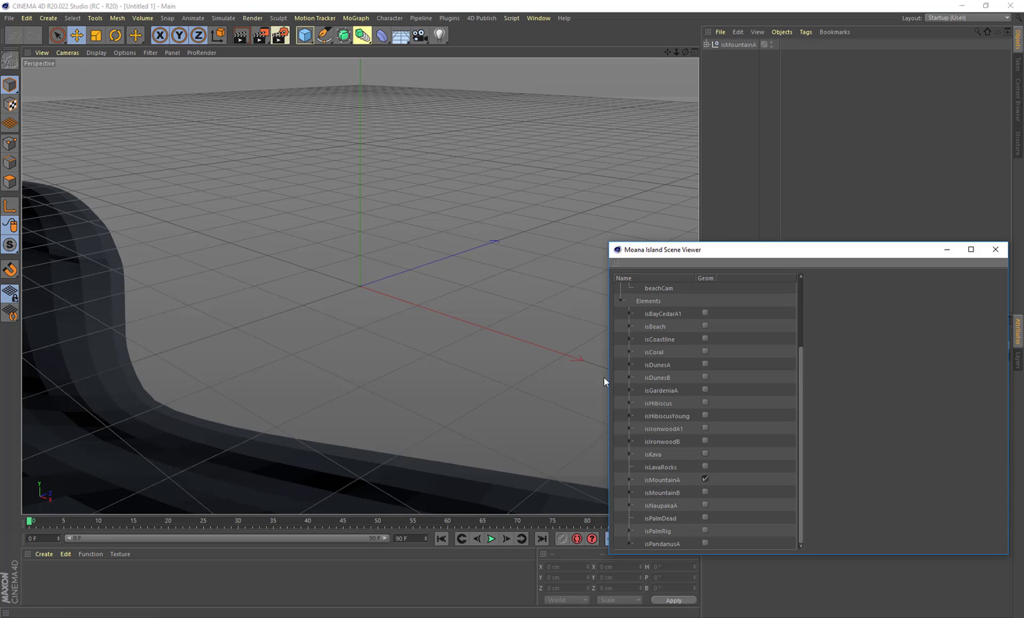
{"action": "left_click_drag", "start_coordinate": [686, 52], "coordinate": [526, 54]}
{"action": "scroll", "coordinate": [476, 180], "scroll_direction": "down", "scroll_amount": 5}
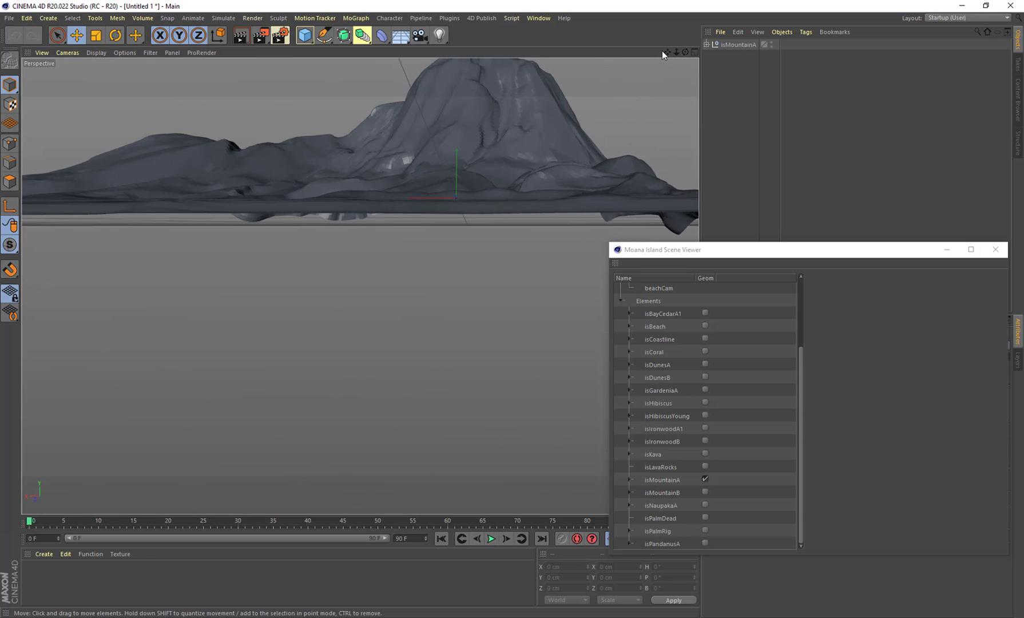
{"action": "left_click_drag", "start_coordinate": [662, 51], "coordinate": [634, 3]}
{"action": "scroll", "coordinate": [470, 188], "scroll_direction": "down", "scroll_amount": 2}
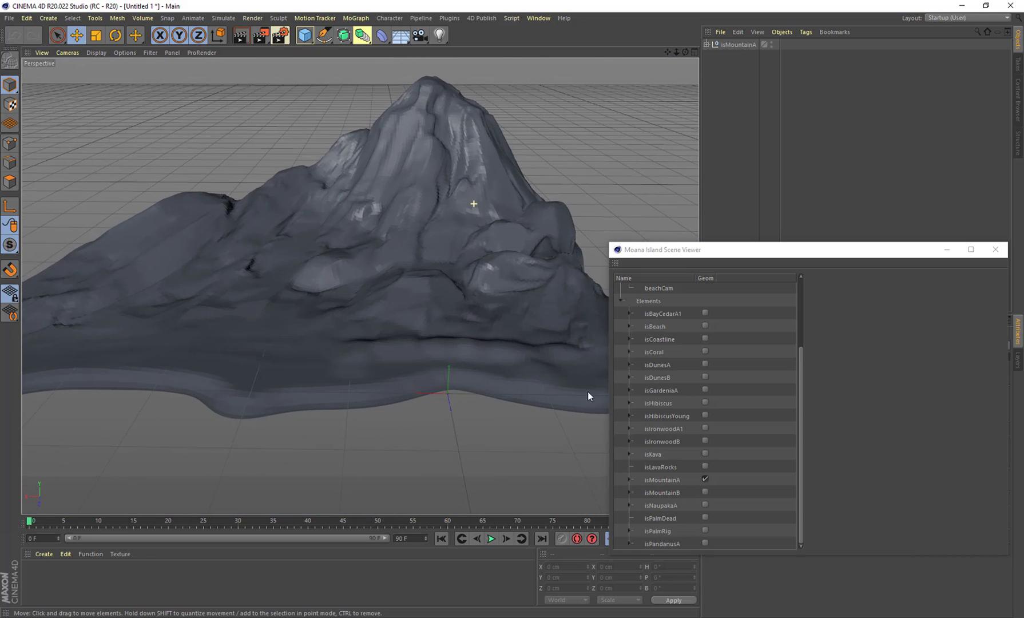
Step: Load the isMountainB geometry to view it around the smaller mountain, and unload it again
{"action": "left_click", "coordinate": [705, 492]}
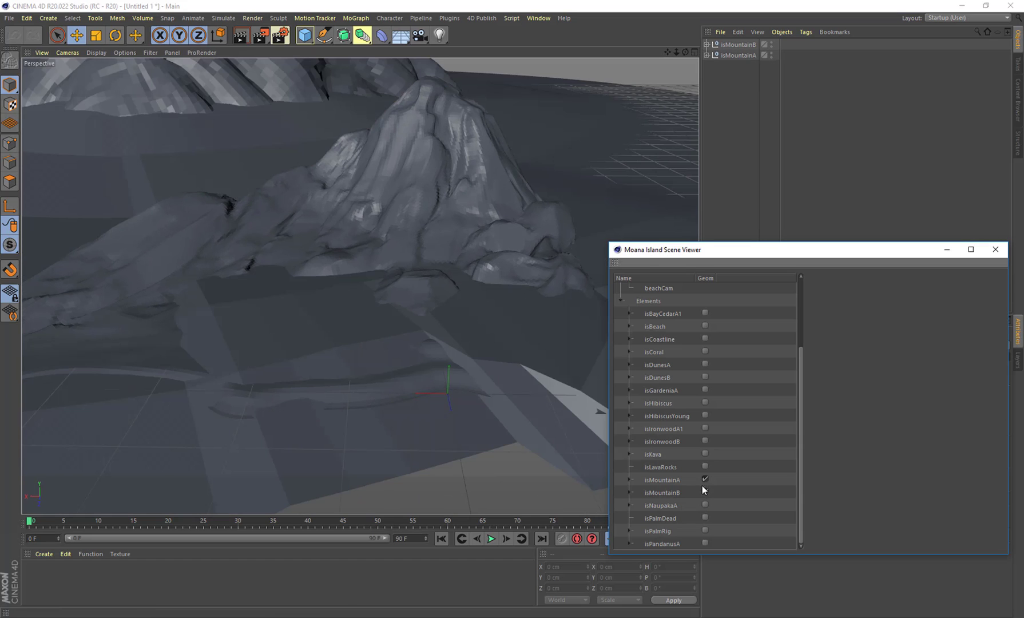
{"action": "scroll", "coordinate": [492, 316], "scroll_direction": "down", "scroll_amount": 6}
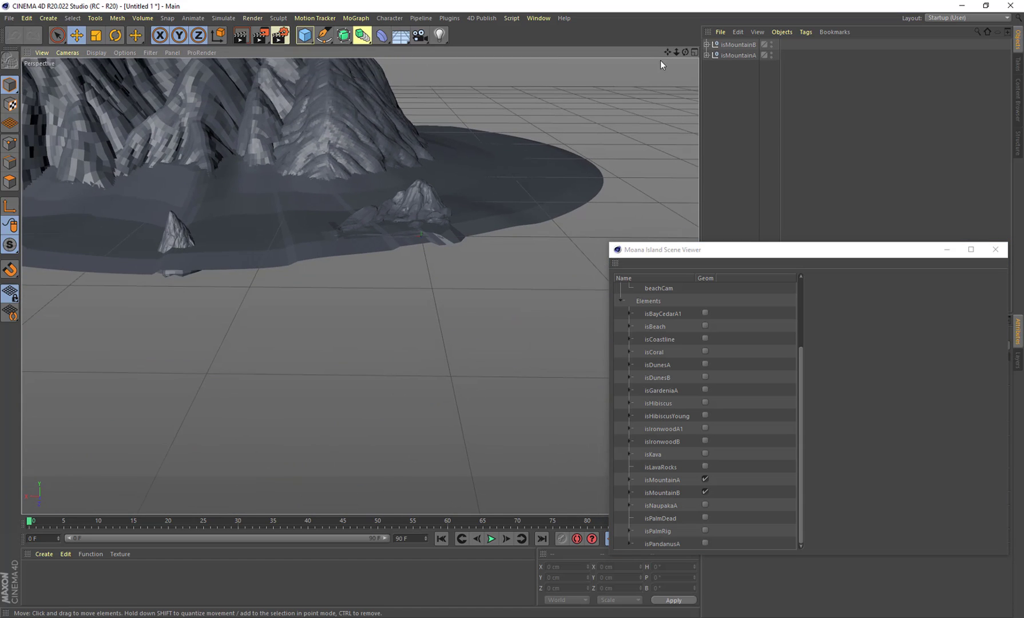
{"action": "left_click_drag", "start_coordinate": [667, 52], "coordinate": [759, 190]}
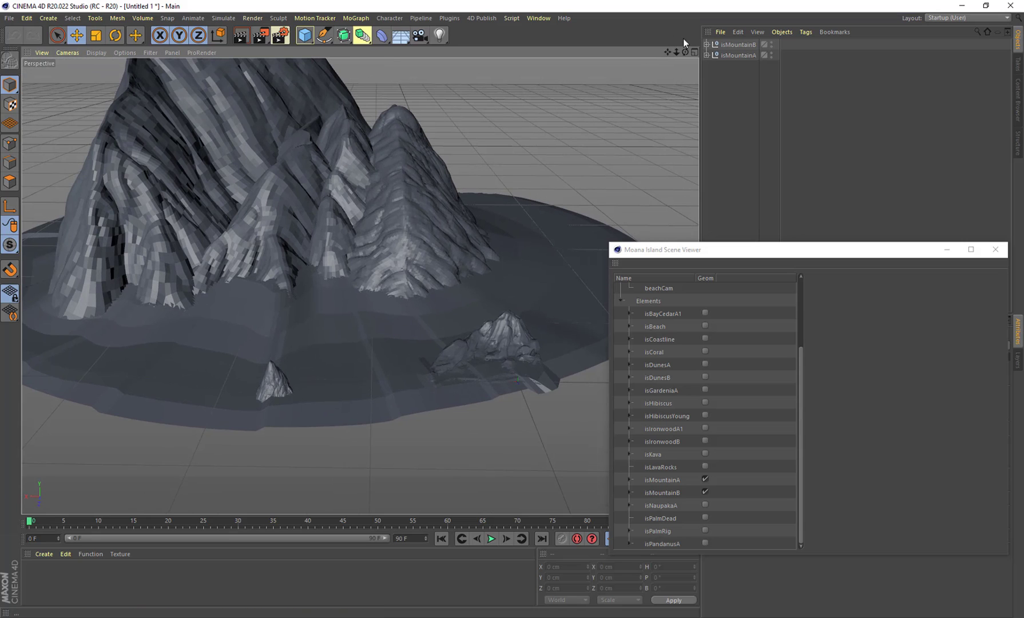
{"action": "left_click_drag", "start_coordinate": [666, 53], "coordinate": [666, 134]}
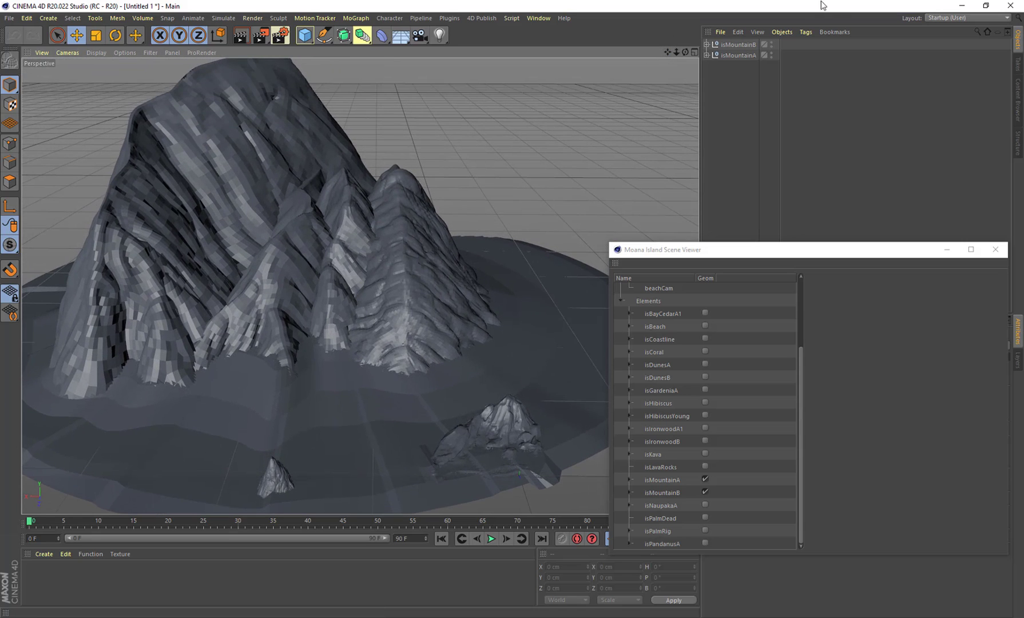
{"action": "left_click", "coordinate": [705, 492]}
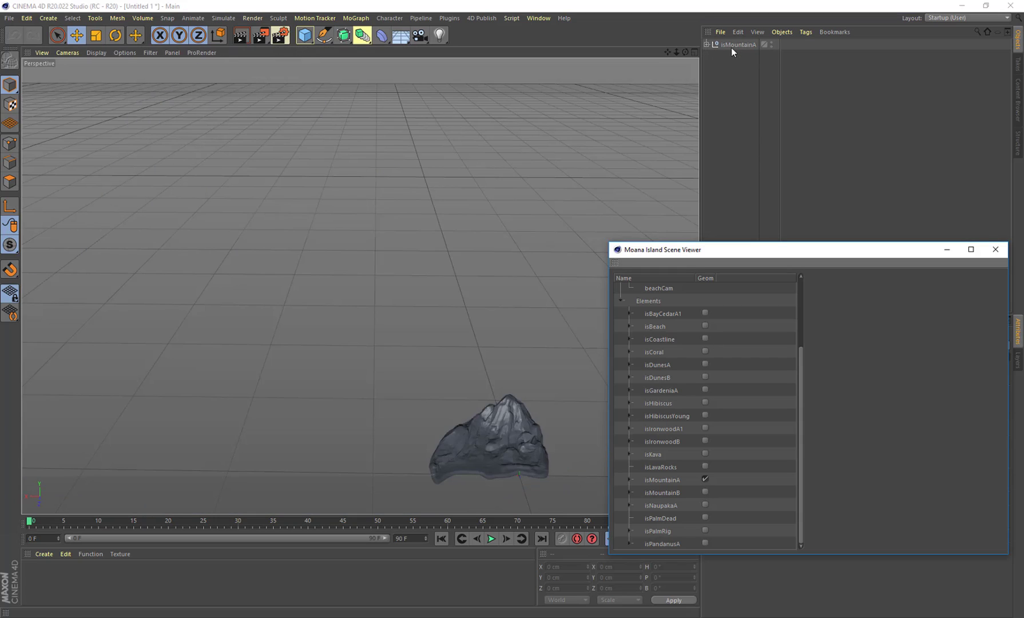
Step: Toggle the isMountainA geometry off and back on
{"action": "left_click", "coordinate": [703, 480]}
{"action": "left_click", "coordinate": [703, 480]}
{"action": "left_click", "coordinate": [706, 480]}
{"action": "left_click", "coordinate": [705, 480]}
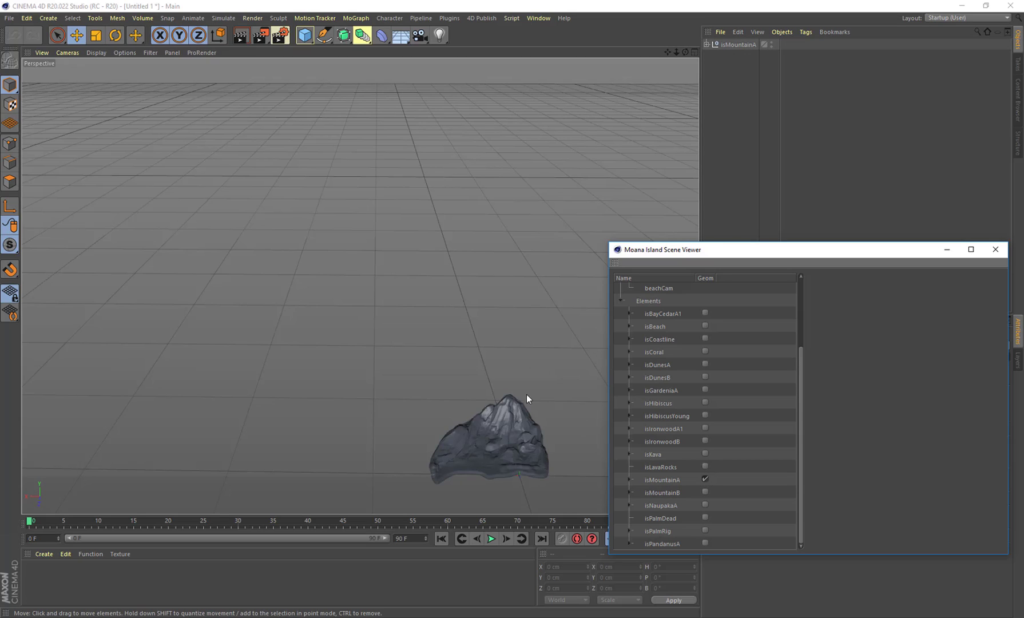
Step: Expand isMountainA's Instanced Primitives and load the xgBreadFruit geometry
{"action": "left_click_drag", "start_coordinate": [668, 55], "coordinate": [521, 320]}
{"action": "mouse_move", "coordinate": [685, 51]}
{"action": "left_mouse_down"}
{"action": "mouse_move", "coordinate": [629, 103]}
{"action": "mouse_move", "coordinate": [510, 167]}
{"action": "mouse_move", "coordinate": [573, 240]}
{"action": "mouse_move", "coordinate": [549, 241]}
{"action": "mouse_move", "coordinate": [640, 60]}
{"action": "mouse_move", "coordinate": [627, 65]}
{"action": "mouse_move", "coordinate": [695, 53]}
{"action": "left_mouse_up"}
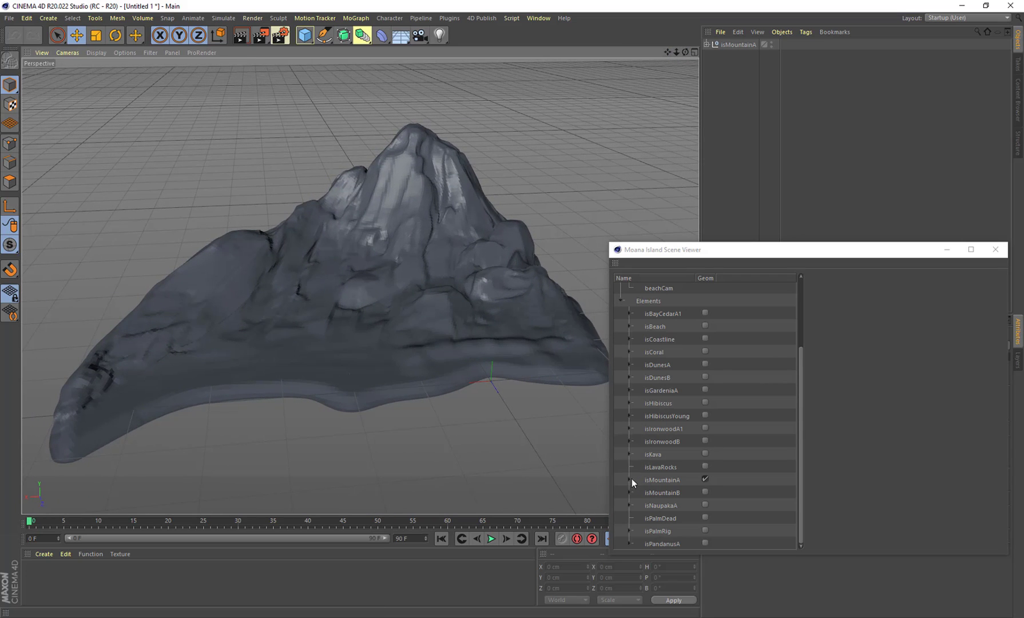
{"action": "scroll", "coordinate": [406, 206], "scroll_direction": "up", "scroll_amount": 2}
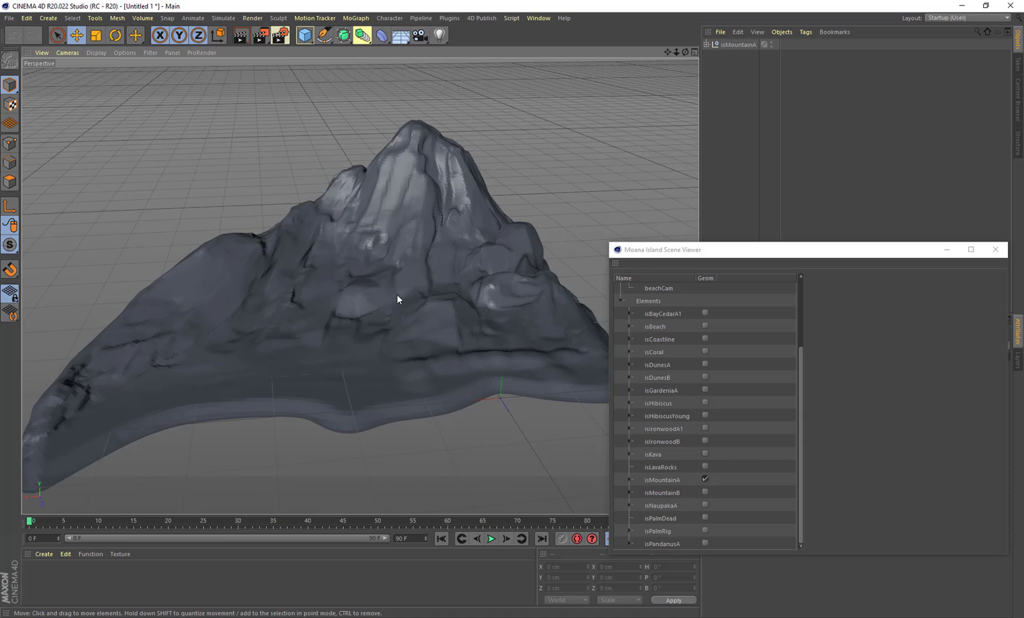
{"action": "scroll", "coordinate": [397, 294], "scroll_direction": "down", "scroll_amount": 2}
{"action": "scroll", "coordinate": [576, 426], "scroll_direction": "up", "scroll_amount": 1}
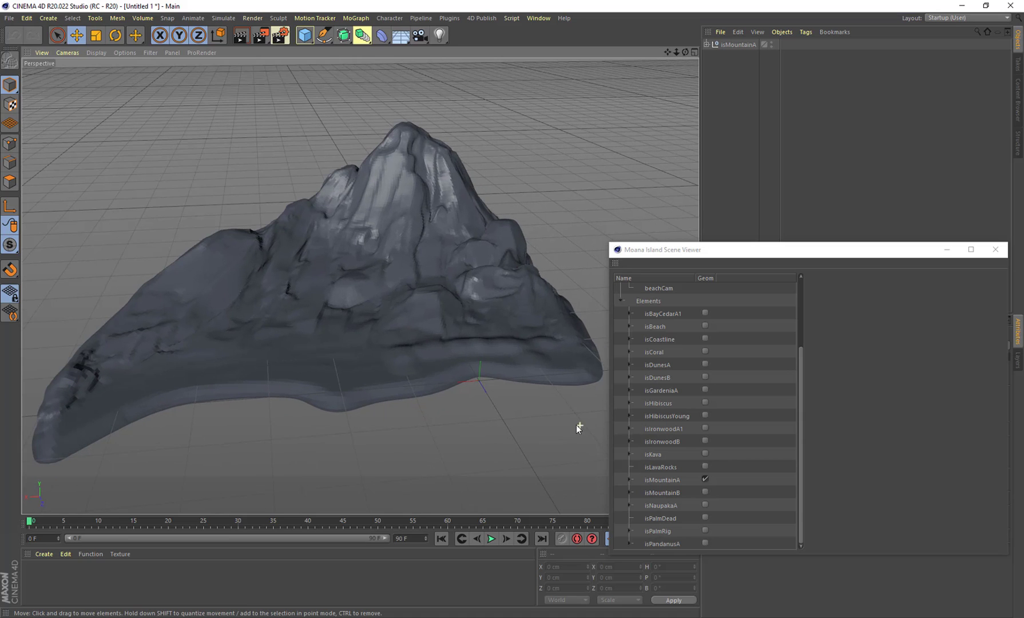
{"action": "left_click", "coordinate": [628, 480]}
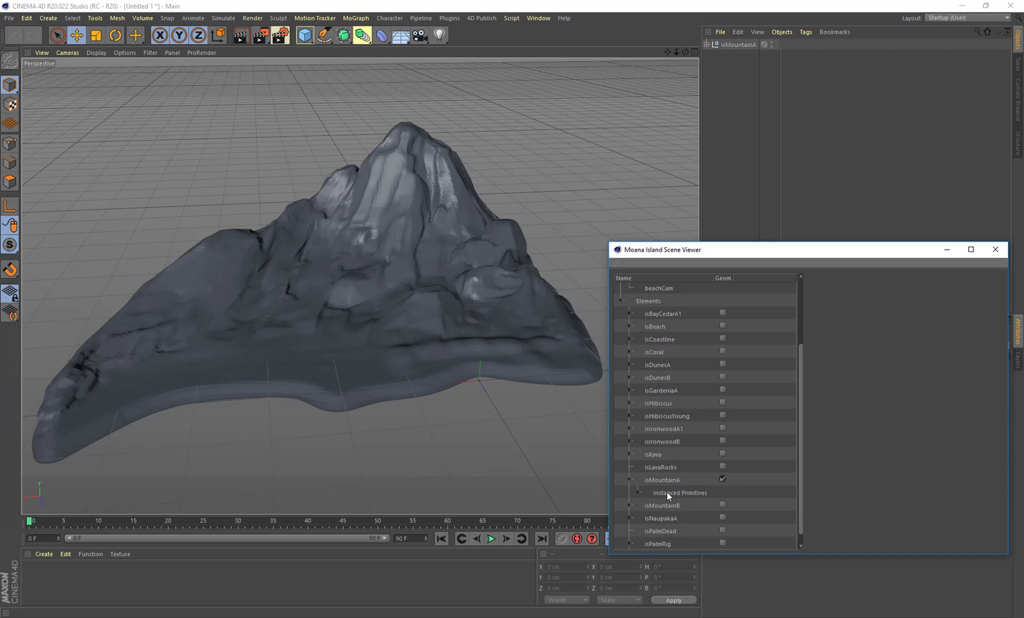
{"action": "left_click", "coordinate": [639, 493]}
{"action": "scroll", "coordinate": [696, 486], "scroll_direction": "down", "scroll_amount": 2}
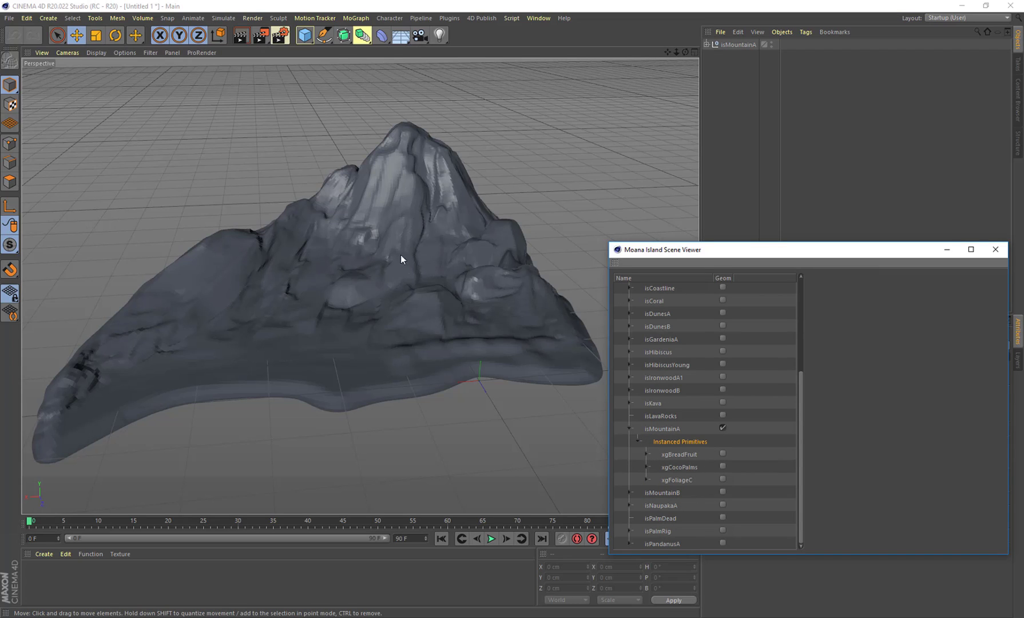
{"action": "left_click", "coordinate": [722, 455]}
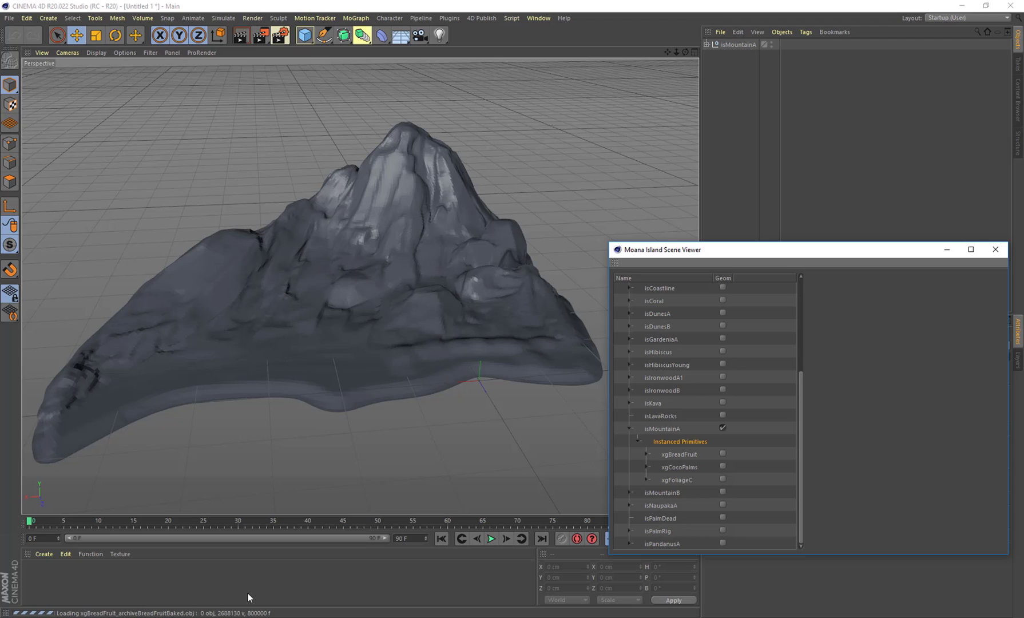
{"action": "left_click", "coordinate": [721, 426]}
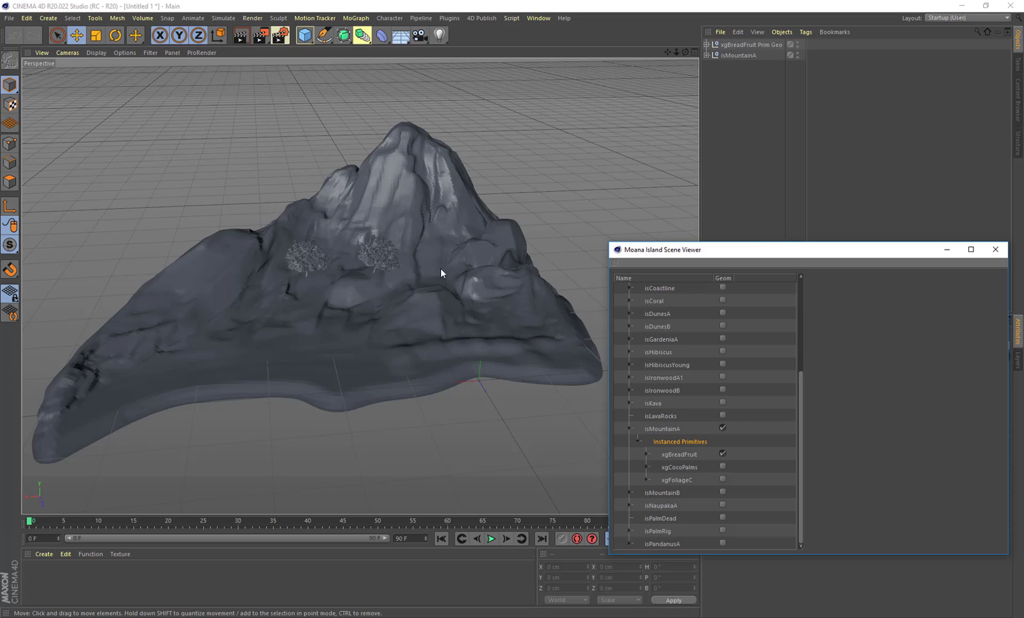
Step: Examine the breadfruit trees on the mountain, from leaf-level close-ups out to the whole mountain
{"action": "scroll", "coordinate": [370, 246], "scroll_direction": "up", "scroll_amount": 10}
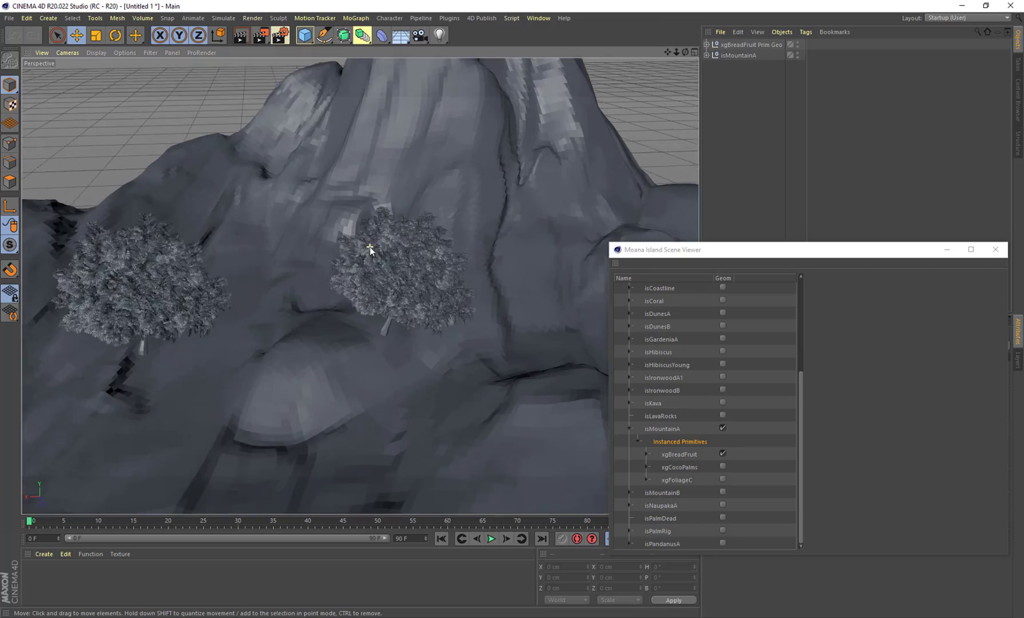
{"action": "scroll", "coordinate": [439, 291], "scroll_direction": "up", "scroll_amount": 10}
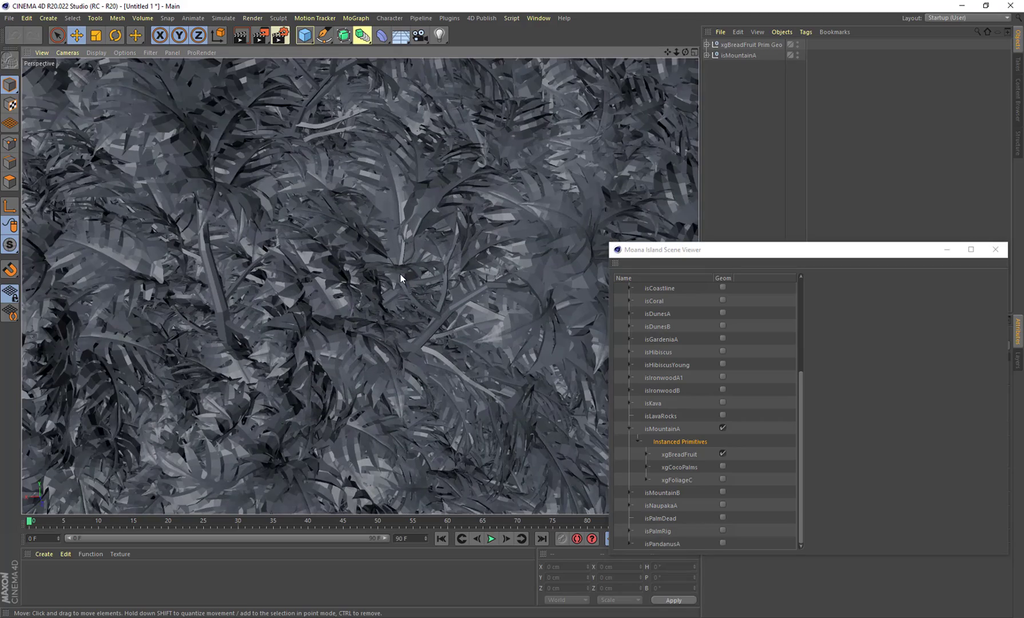
{"action": "left_click_drag", "start_coordinate": [374, 287], "coordinate": [379, 257], "text": "alt"}
{"action": "scroll", "coordinate": [378, 256], "scroll_direction": "down", "scroll_amount": 15}
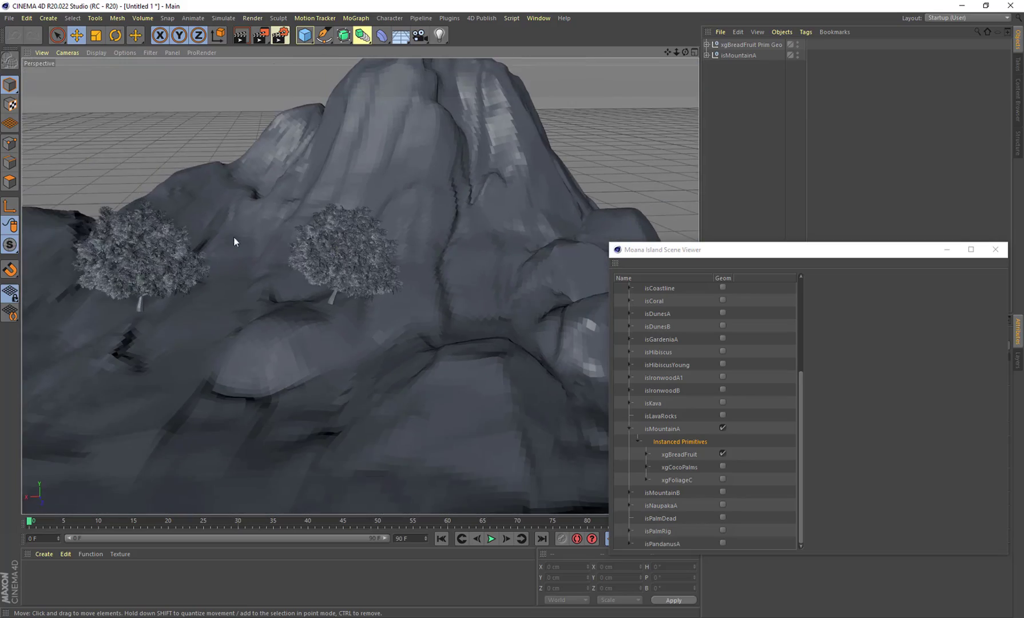
{"action": "middle_click", "coordinate": [167, 224]}
{"action": "middle_click", "coordinate": [143, 179]}
{"action": "scroll", "coordinate": [155, 257], "scroll_direction": "up", "scroll_amount": 8}
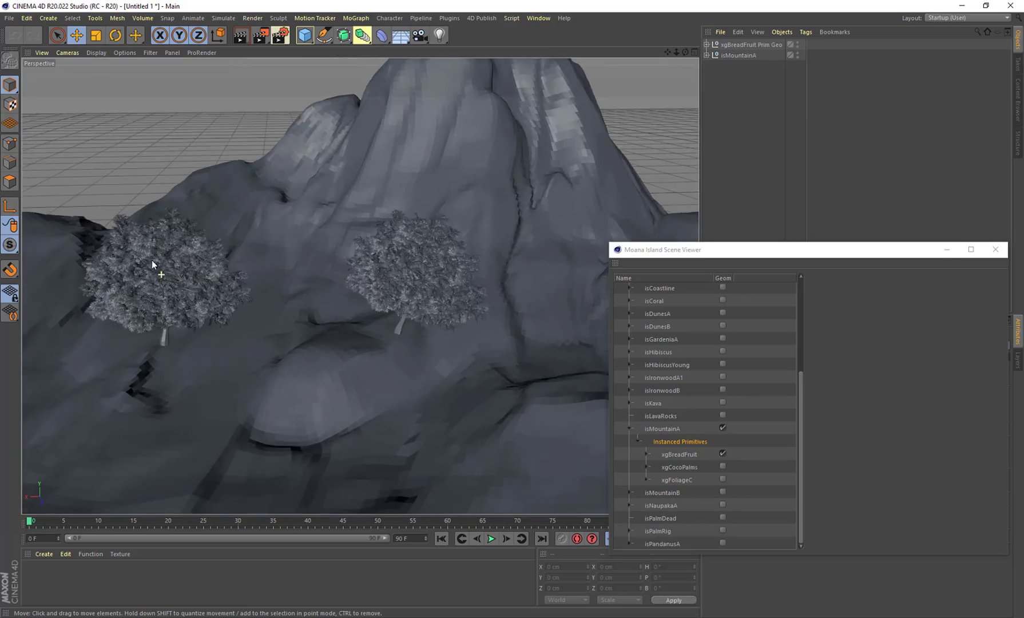
{"action": "left_click_drag", "start_coordinate": [124, 279], "coordinate": [143, 258], "text": "alt"}
{"action": "scroll", "coordinate": [500, 288], "scroll_direction": "down", "scroll_amount": 8}
{"action": "mouse_move", "coordinate": [508, 273]}
{"action": "left_mouse_down", "text": "alt"}
{"action": "mouse_move", "coordinate": [590, 271]}
{"action": "mouse_move", "coordinate": [526, 267]}
{"action": "mouse_move", "coordinate": [498, 281]}
{"action": "mouse_move", "coordinate": [519, 282]}
{"action": "left_mouse_up", "text": "alt"}
{"action": "left_click_drag", "start_coordinate": [541, 245], "coordinate": [457, 255], "text": "alt"}
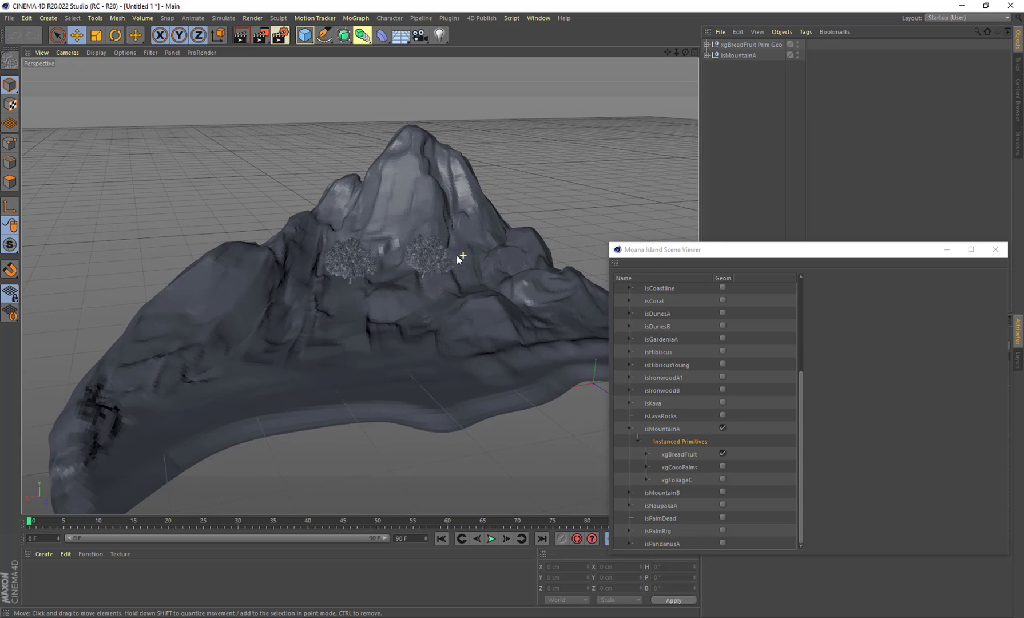
Step: Load the xgCocoPalms and xgFoliageC instanced primitives onto isMountainA
{"action": "left_click", "coordinate": [724, 466]}
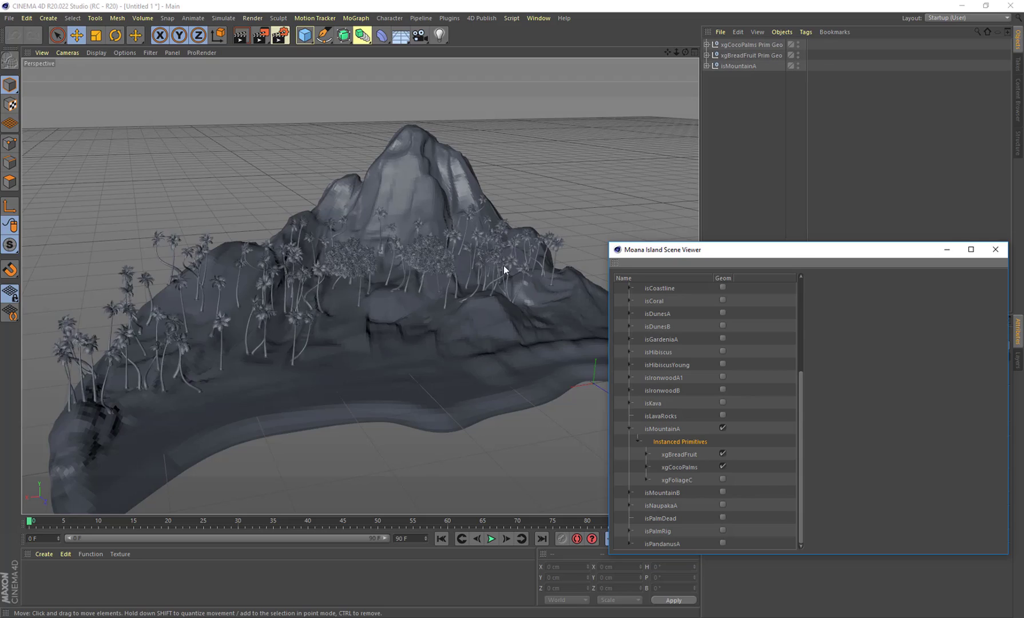
{"action": "left_click_drag", "start_coordinate": [508, 272], "coordinate": [487, 327], "text": "alt"}
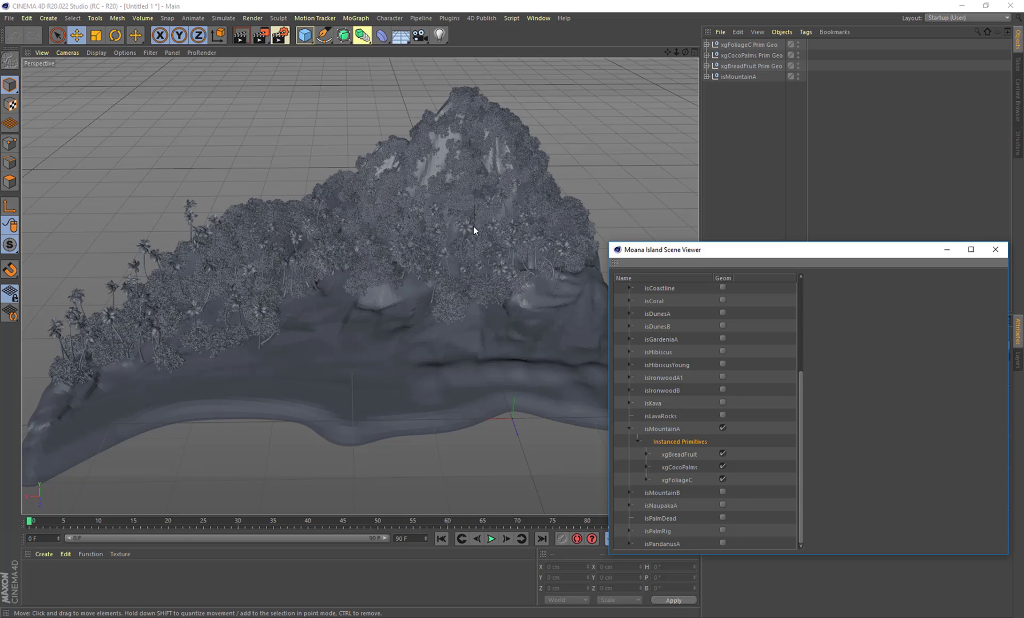
{"action": "mouse_move", "coordinate": [377, 234]}
{"action": "left_mouse_down", "text": "alt"}
{"action": "mouse_move", "coordinate": [434, 226]}
{"action": "mouse_move", "coordinate": [381, 248]}
{"action": "left_mouse_up", "text": "alt"}
{"action": "scroll", "coordinate": [340, 292], "scroll_direction": "up", "scroll_amount": 10}
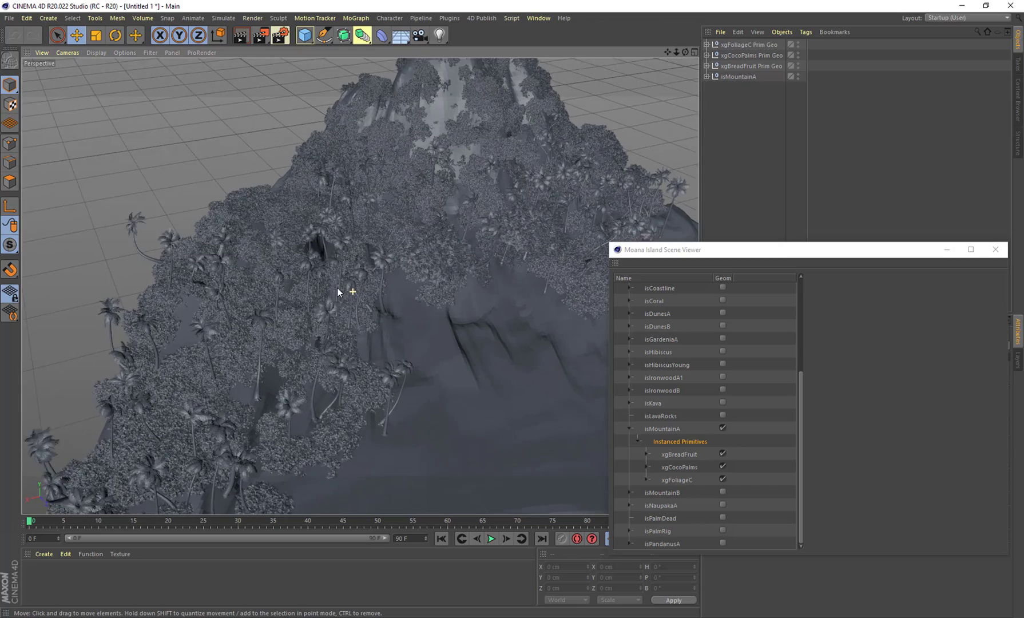
Step: Examine the coco palms and foliage on isMountainA, from close-ups among the trunks and leaves out to the whole mountain
{"action": "scroll", "coordinate": [461, 241], "scroll_direction": "down", "scroll_amount": 5}
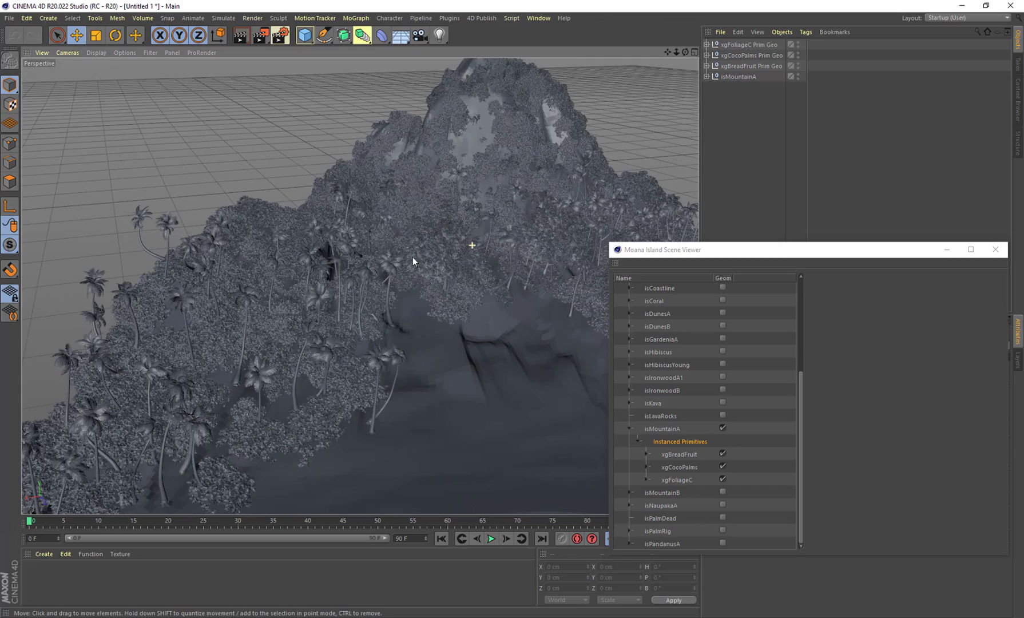
{"action": "scroll", "coordinate": [379, 295], "scroll_direction": "up", "scroll_amount": 8}
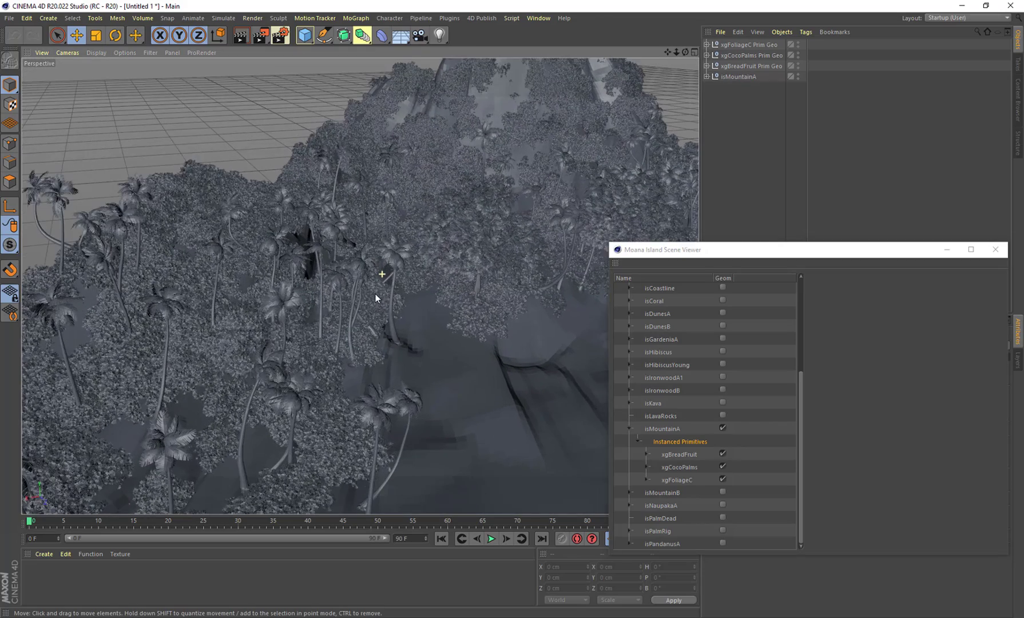
{"action": "scroll", "coordinate": [376, 296], "scroll_direction": "up", "scroll_amount": 8}
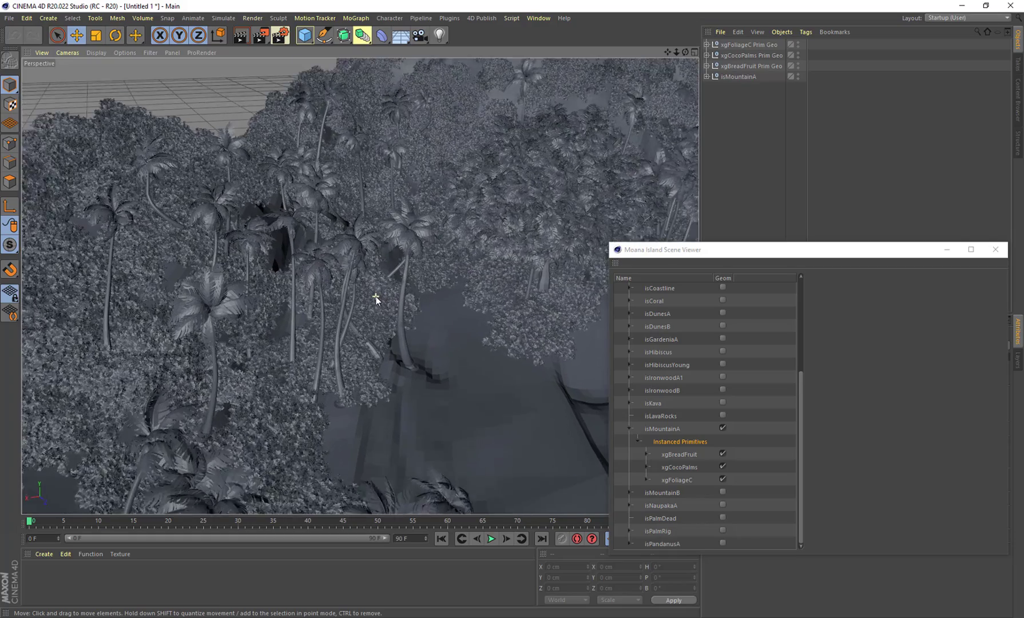
{"action": "scroll", "coordinate": [376, 296], "scroll_direction": "up", "scroll_amount": 8}
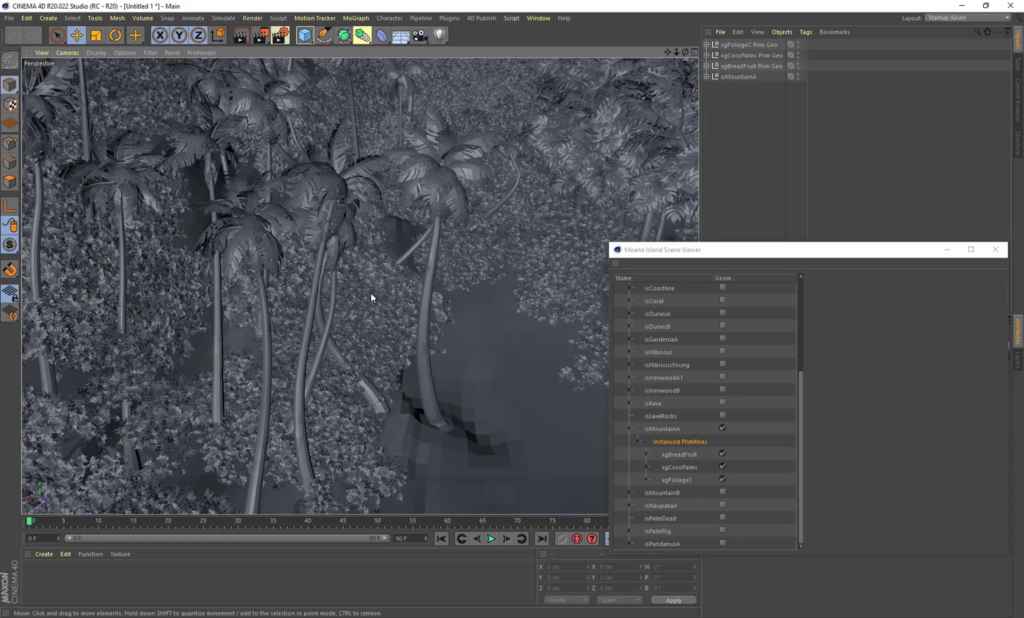
{"action": "scroll", "coordinate": [370, 297], "scroll_direction": "up", "scroll_amount": 8}
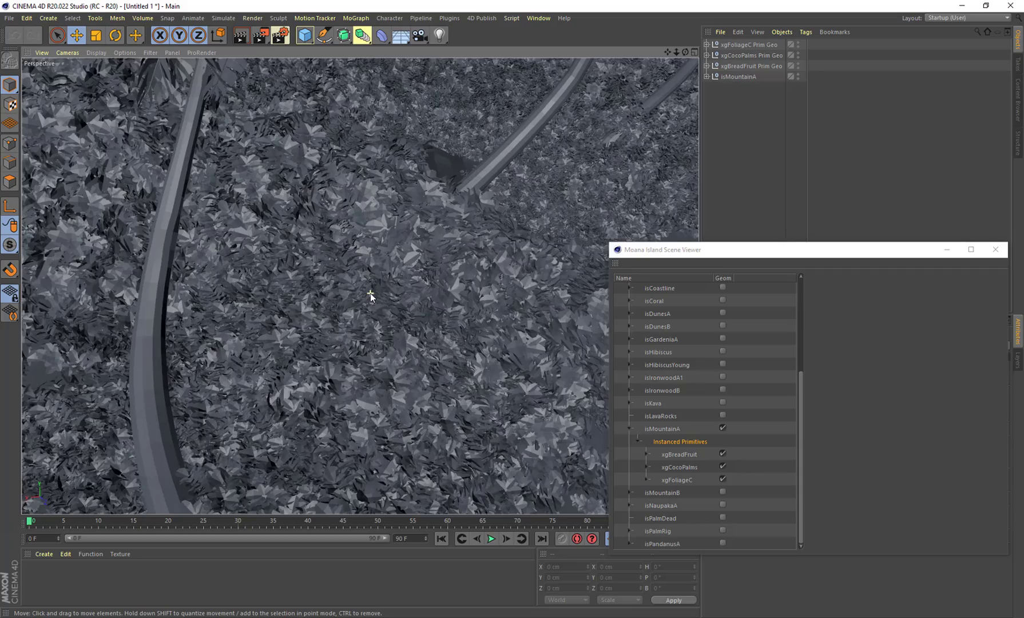
{"action": "scroll", "coordinate": [370, 297], "scroll_direction": "up", "scroll_amount": 8}
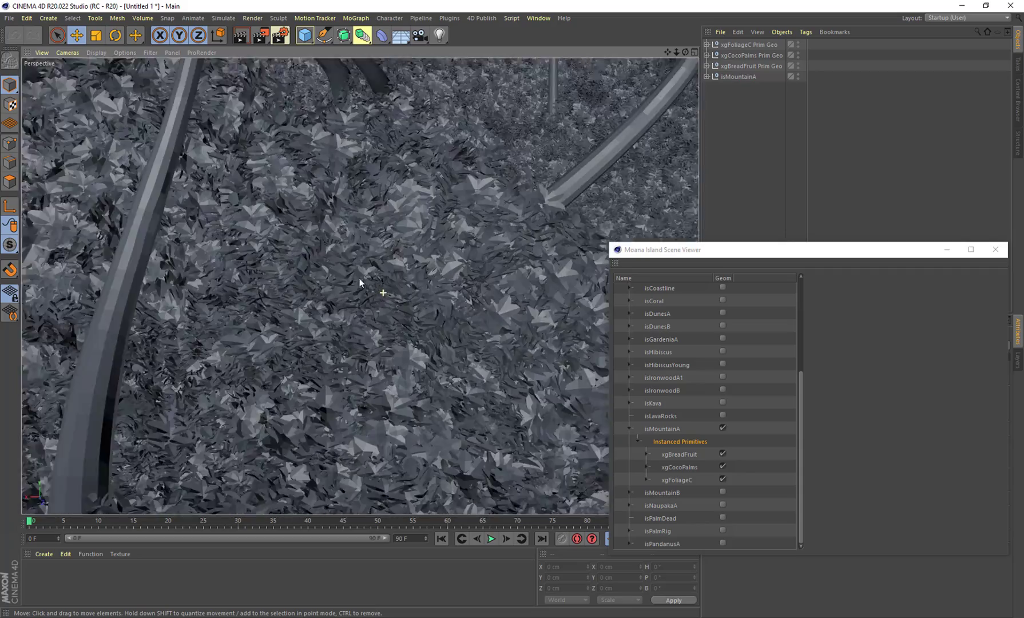
{"action": "scroll", "coordinate": [398, 293], "scroll_direction": "up", "scroll_amount": 8}
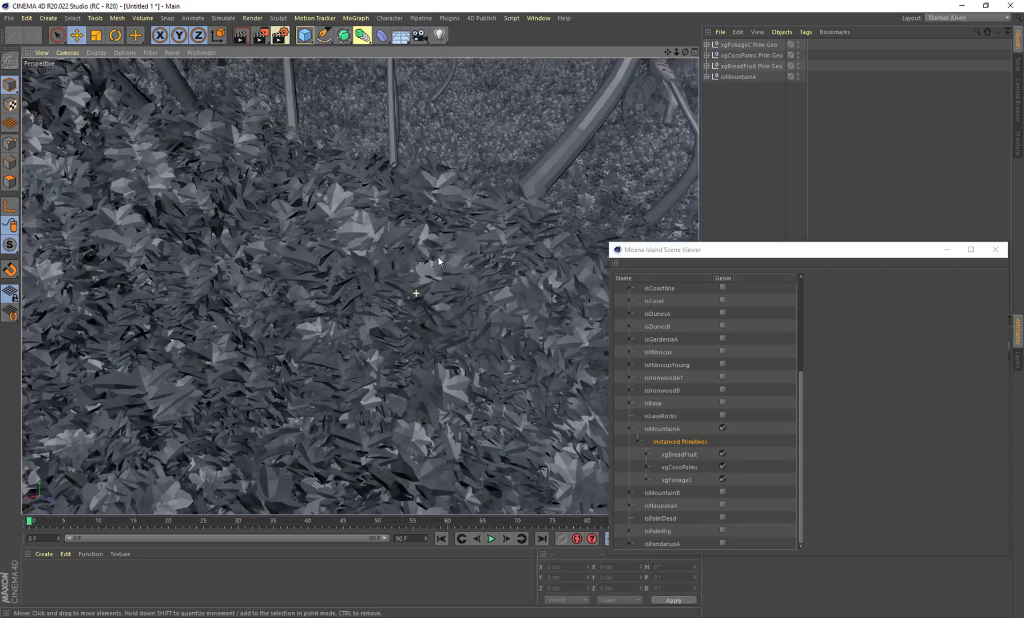
{"action": "left_click_drag", "start_coordinate": [439, 257], "coordinate": [430, 292], "text": "alt"}
{"action": "scroll", "coordinate": [397, 275], "scroll_direction": "up", "scroll_amount": 8}
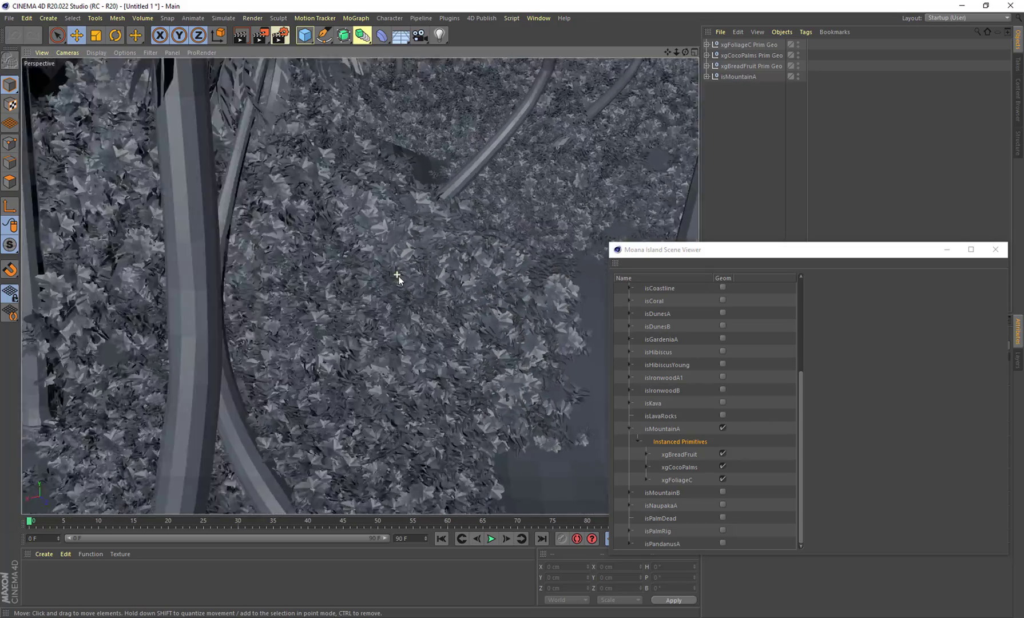
{"action": "scroll", "coordinate": [406, 278], "scroll_direction": "down", "scroll_amount": 10}
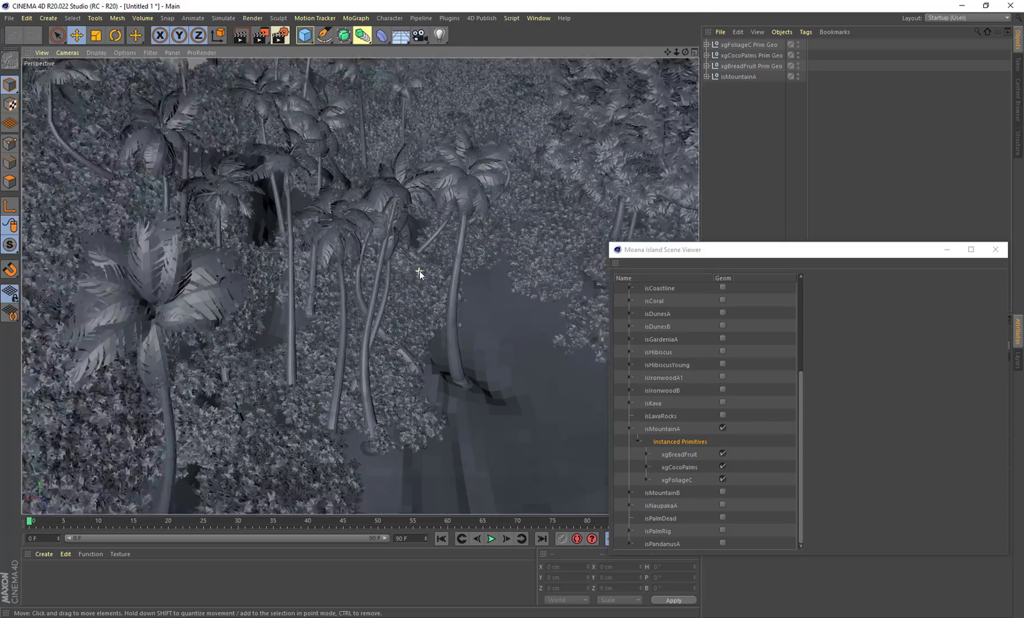
{"action": "scroll", "coordinate": [437, 235], "scroll_direction": "down", "scroll_amount": 8}
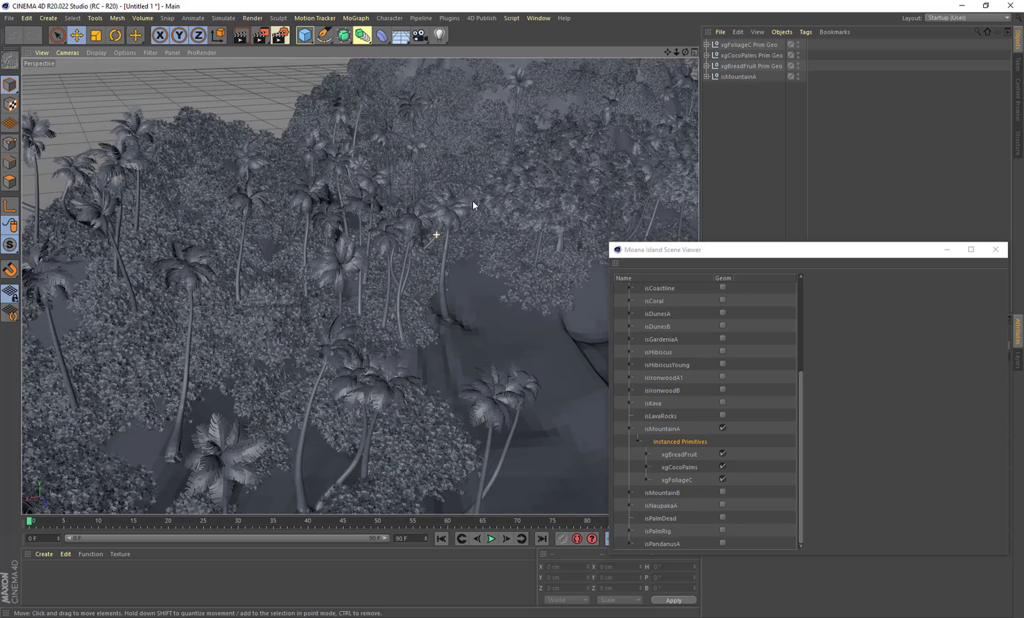
{"action": "scroll", "coordinate": [479, 209], "scroll_direction": "down", "scroll_amount": 8}
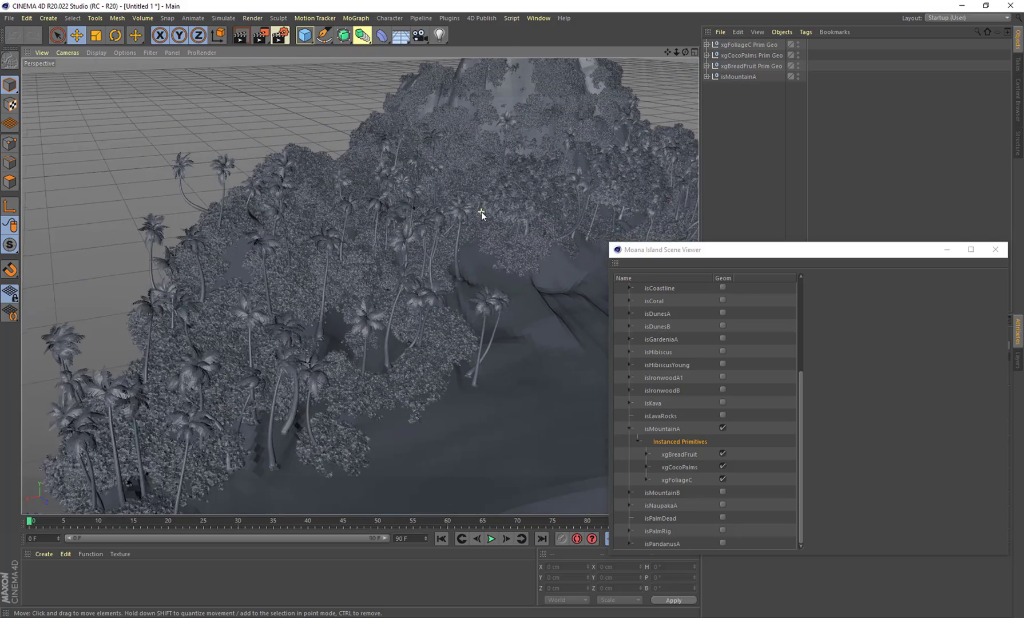
{"action": "scroll", "coordinate": [483, 212], "scroll_direction": "down", "scroll_amount": 8}
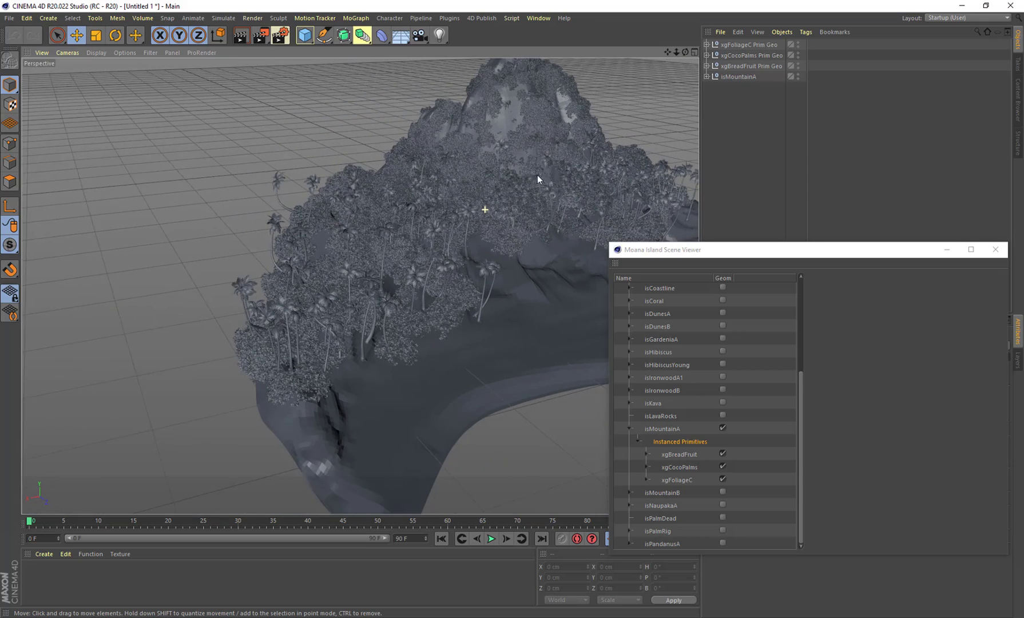
{"action": "left_click_drag", "start_coordinate": [663, 54], "coordinate": [544, 138]}
{"action": "scroll", "coordinate": [469, 168], "scroll_direction": "down", "scroll_amount": 2}
{"action": "left_click_drag", "start_coordinate": [440, 160], "coordinate": [422, 172], "text": "alt"}
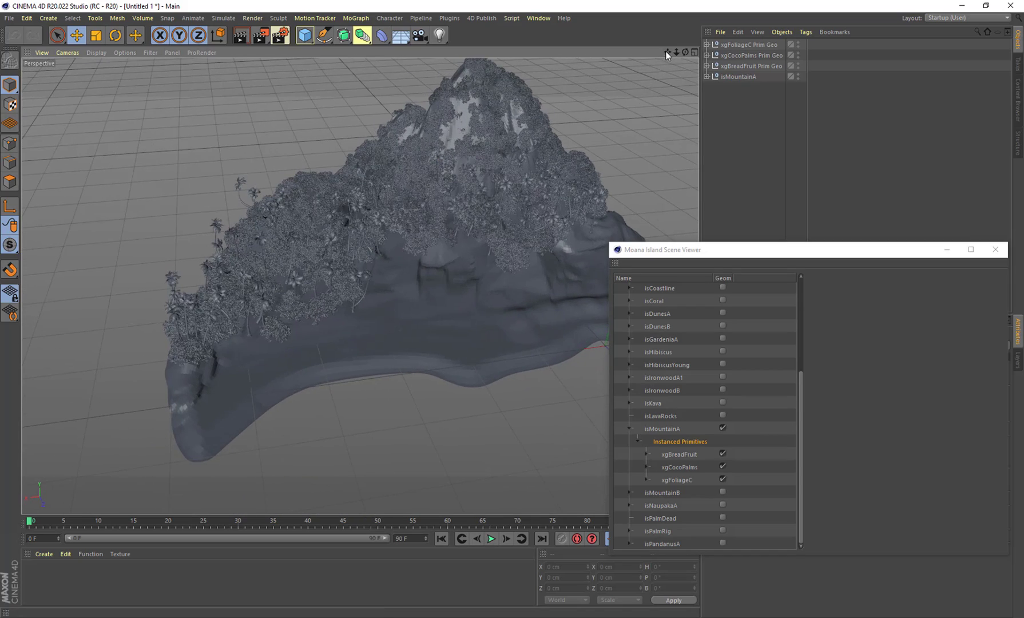
{"action": "left_click_drag", "start_coordinate": [667, 52], "coordinate": [641, 75]}
Step: Switch the viewport to shotCam and set the render output's film aspect to Panavision (2.39:1)
{"action": "left_click", "coordinate": [799, 287]}
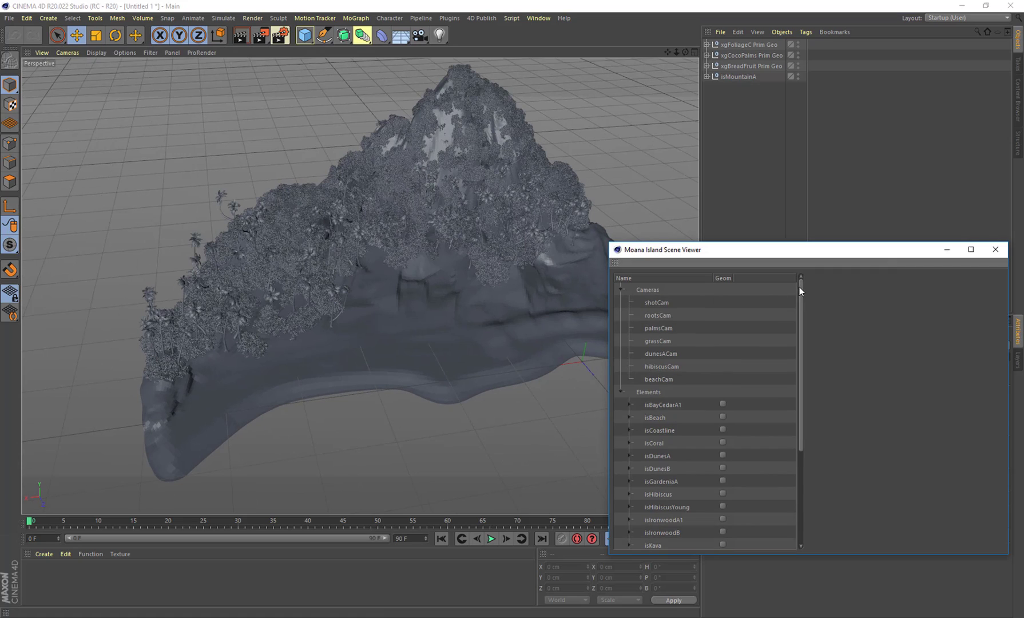
{"action": "left_click", "coordinate": [658, 303]}
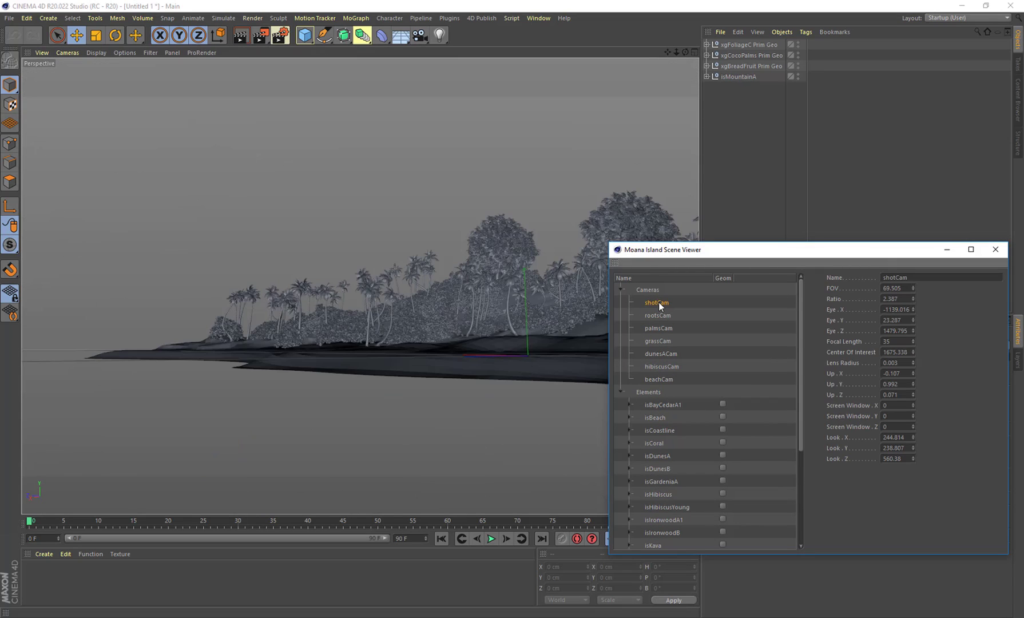
{"action": "left_click", "coordinate": [281, 36]}
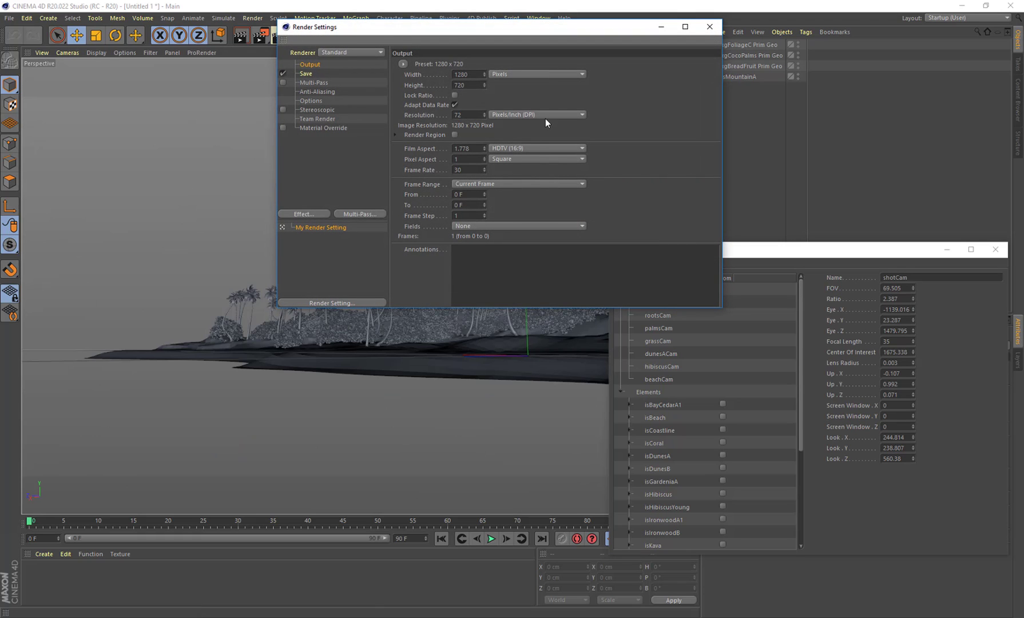
{"action": "left_click", "coordinate": [547, 147]}
{"action": "left_click", "coordinate": [526, 232]}
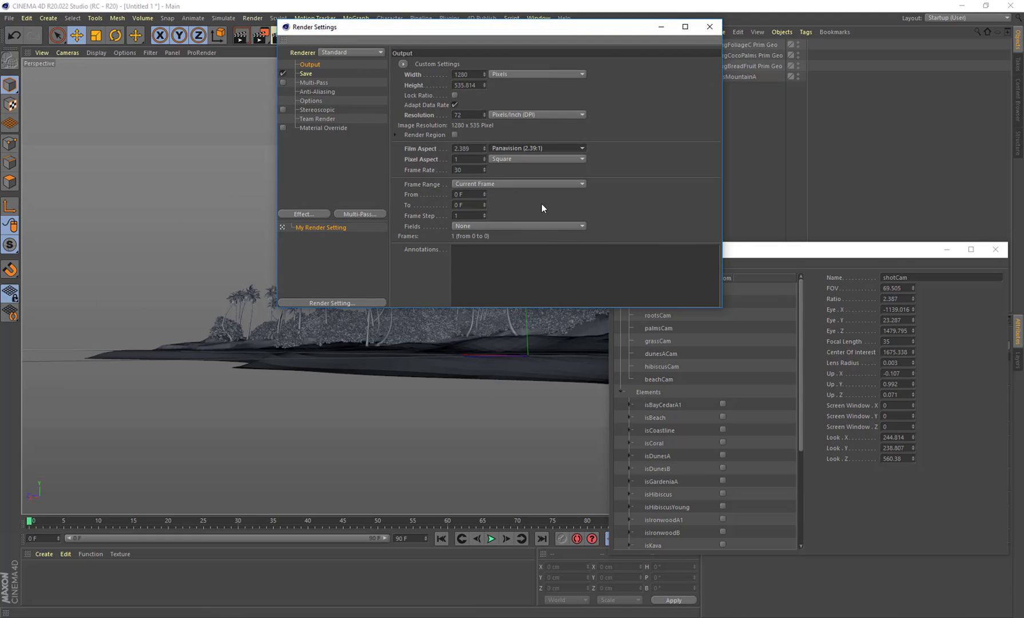
{"action": "left_click", "coordinate": [709, 27]}
Step: Preview the scene through palmsCam, grassCam, dunesACam, hibiscusCam and beachCam, and return to shotCam
{"action": "left_click_drag", "start_coordinate": [709, 253], "coordinate": [688, 258]}
{"action": "left_click", "coordinate": [640, 331]}
{"action": "left_click", "coordinate": [640, 344]}
{"action": "left_click", "coordinate": [643, 358]}
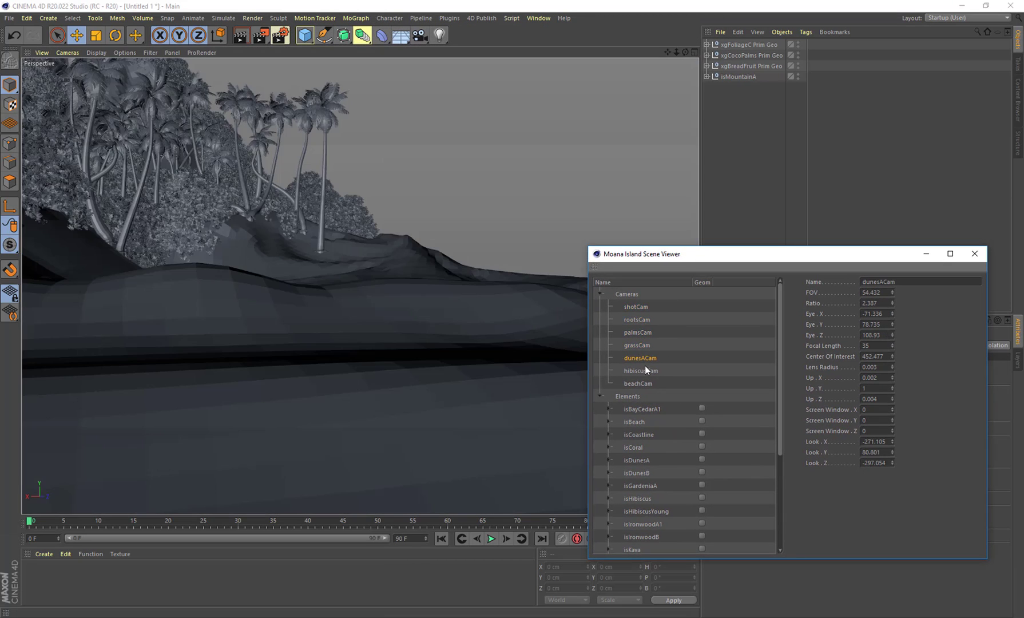
{"action": "left_click", "coordinate": [645, 371]}
{"action": "left_click", "coordinate": [641, 384]}
{"action": "left_click", "coordinate": [635, 307]}
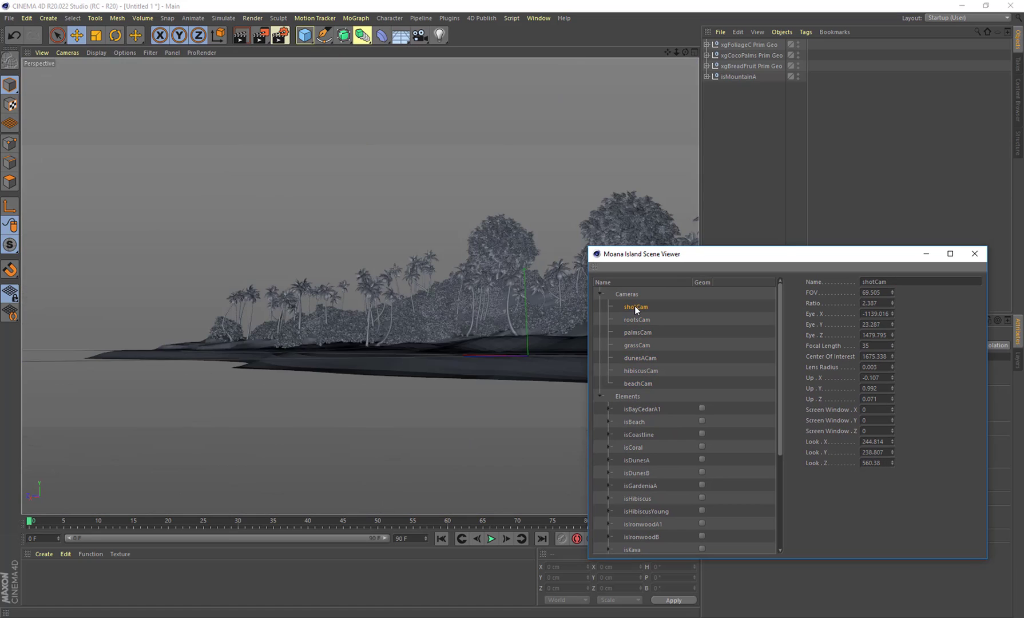
Step: Compare grassCam, hibiscusCam, rootsCam and shotCam with the dunes view, and set the viewport to dunesACam
{"action": "left_click_drag", "start_coordinate": [662, 257], "coordinate": [725, 257]}
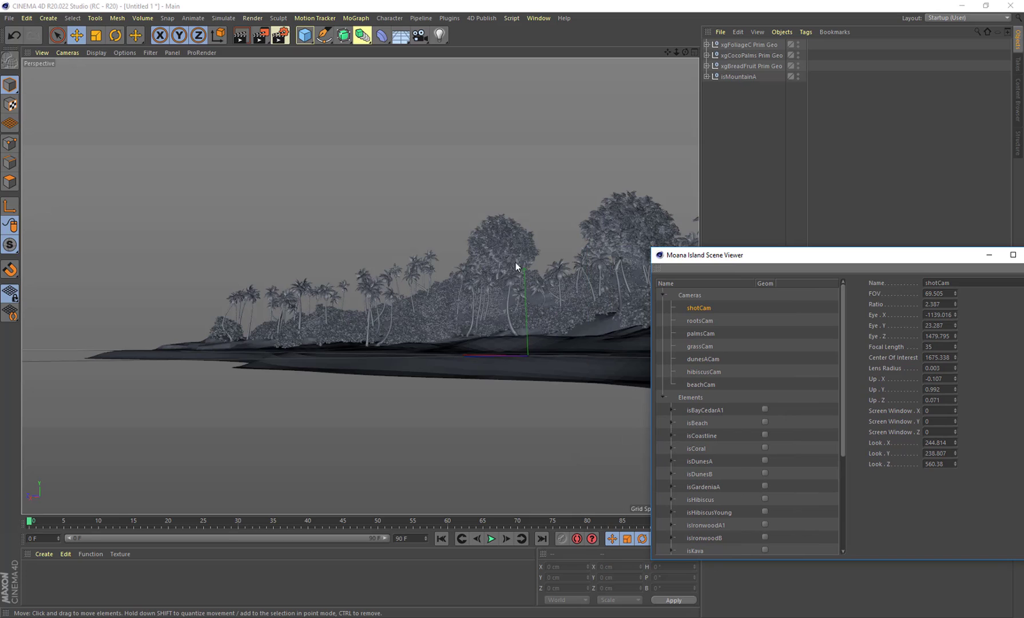
{"action": "left_click_drag", "start_coordinate": [804, 256], "coordinate": [753, 290]}
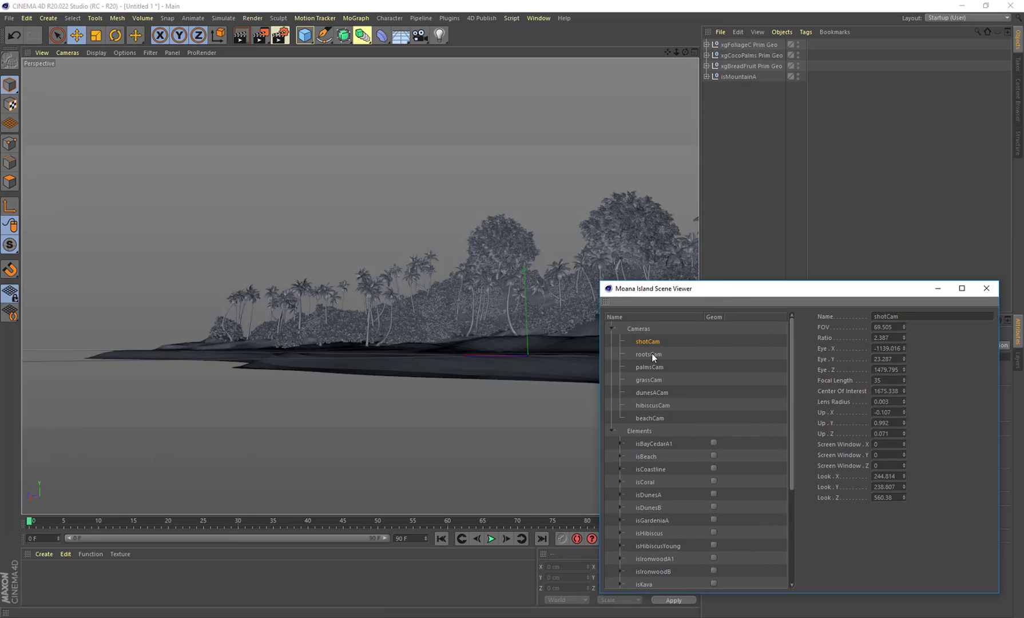
{"action": "left_click", "coordinate": [650, 380]}
{"action": "left_click", "coordinate": [654, 391]}
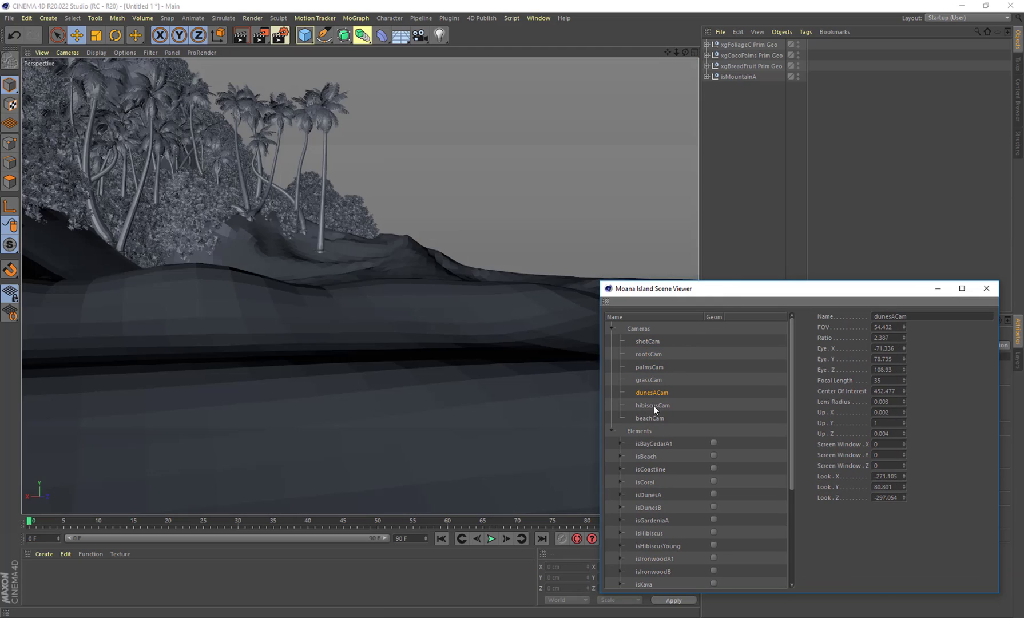
{"action": "left_click", "coordinate": [654, 404]}
{"action": "left_click", "coordinate": [648, 355]}
{"action": "left_click", "coordinate": [646, 342]}
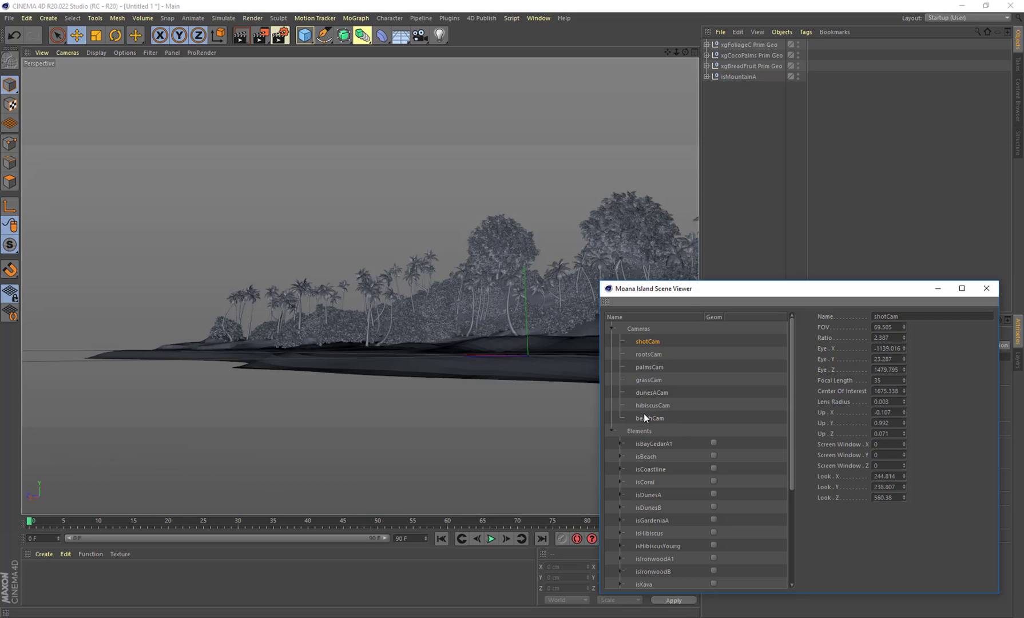
{"action": "left_click", "coordinate": [647, 392]}
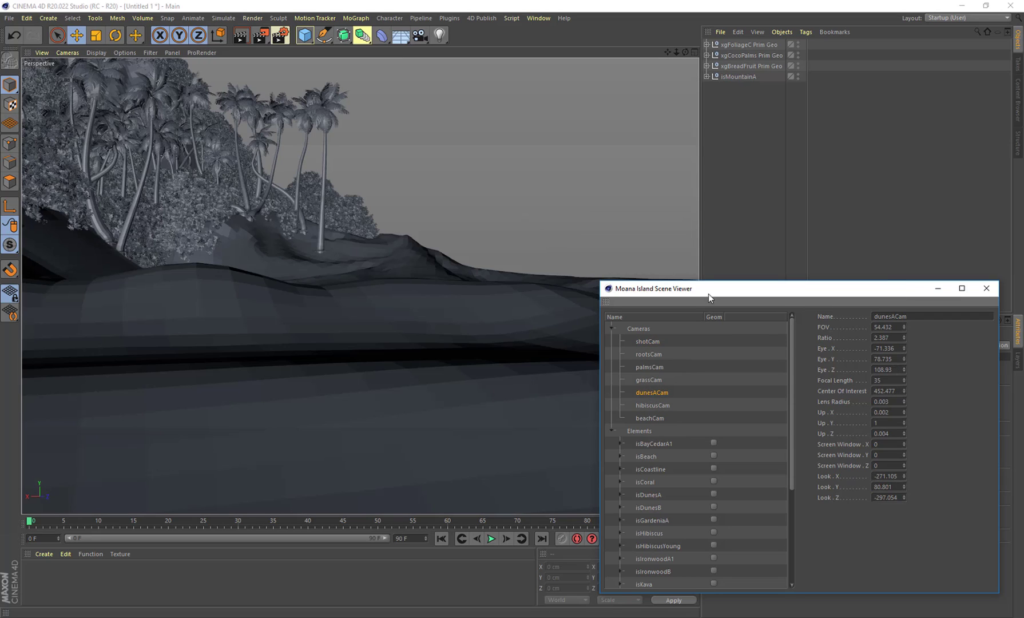
Step: Collapse isMountainA in the element list and load the isDunesA and isDunesB geometry
{"action": "left_click_drag", "start_coordinate": [709, 290], "coordinate": [754, 161]}
{"action": "left_click_drag", "start_coordinate": [836, 284], "coordinate": [856, 417]}
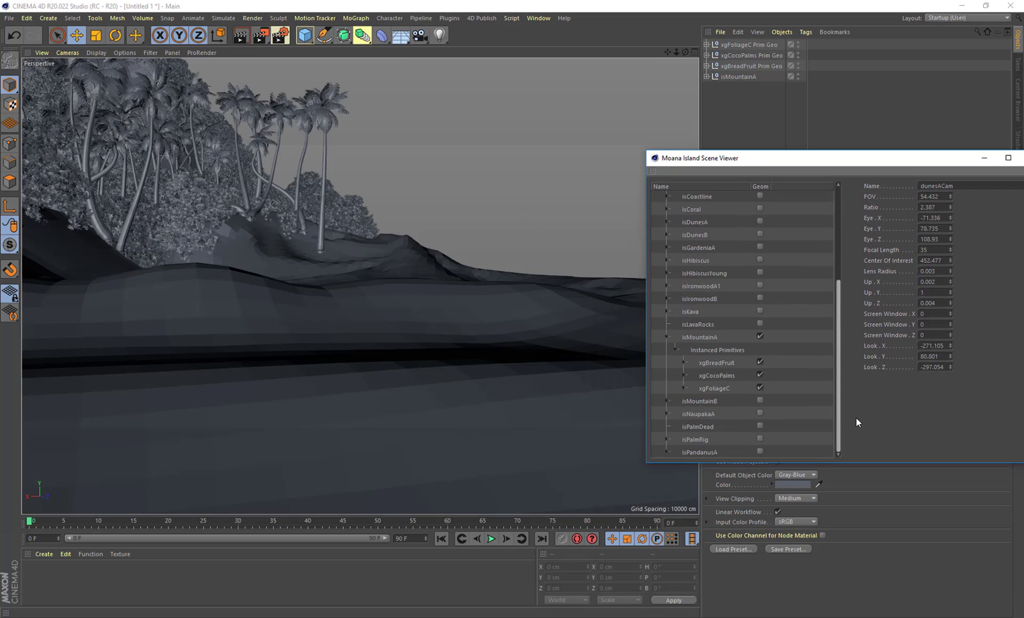
{"action": "left_click", "coordinate": [668, 337]}
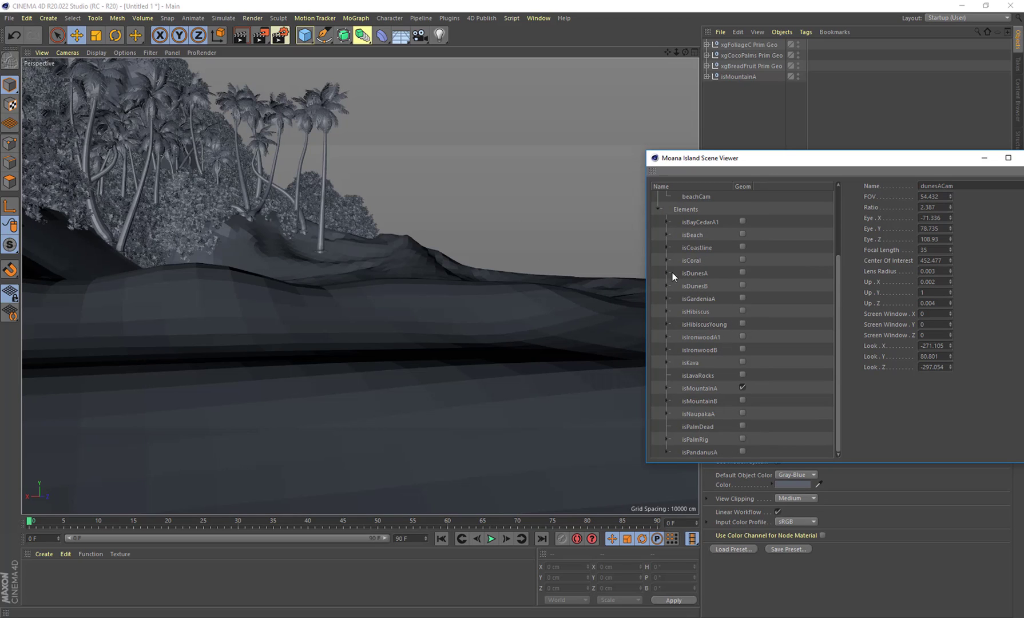
{"action": "left_click", "coordinate": [744, 272]}
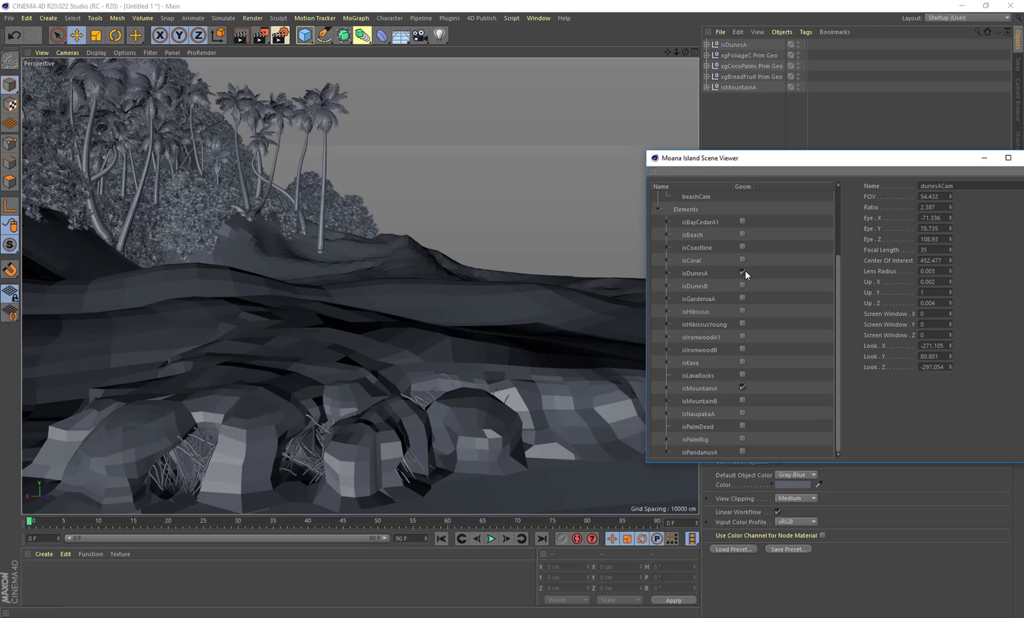
{"action": "left_click", "coordinate": [743, 283]}
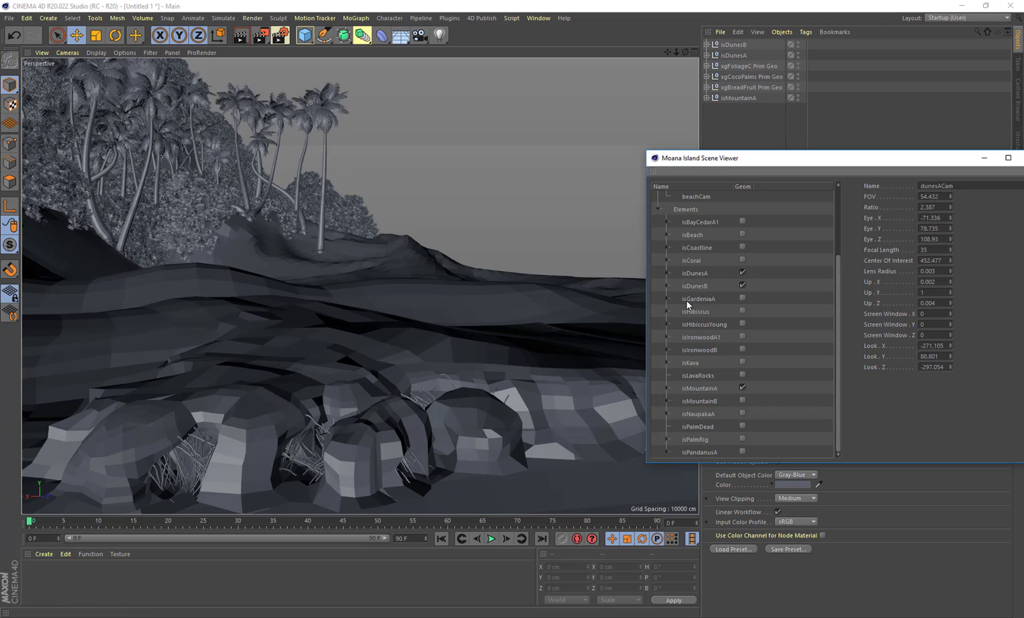
Step: Expand isDunesA's Instanced Primitives and check the file size of xgDebris
{"action": "left_click", "coordinate": [667, 274]}
{"action": "left_click", "coordinate": [675, 286]}
{"action": "left_click", "coordinate": [711, 299]}
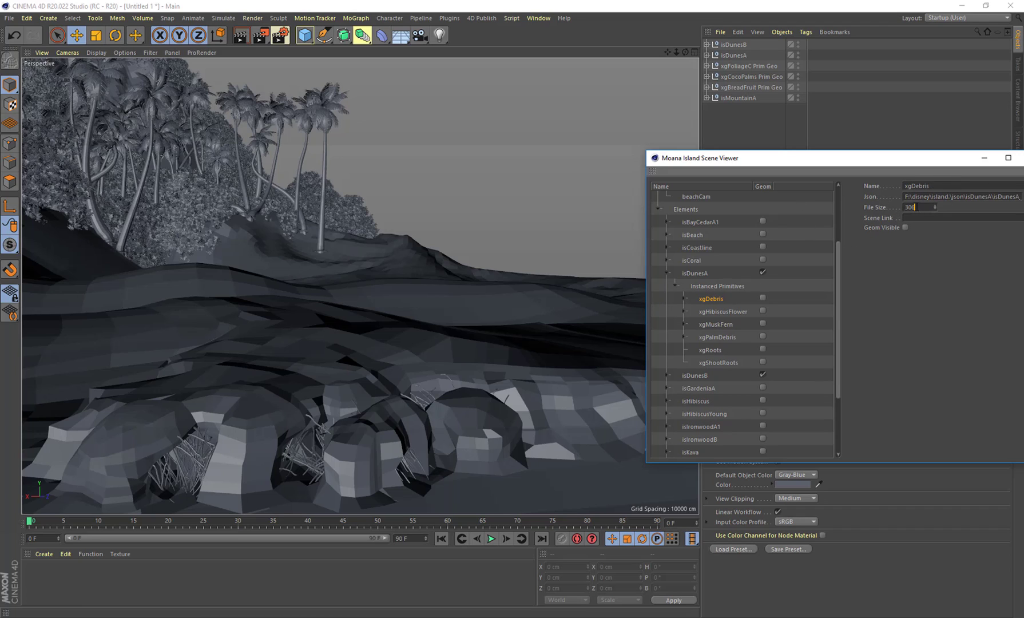
{"action": "left_click_drag", "start_coordinate": [915, 207], "coordinate": [904, 207]}
Step: Load the xgHibiscusFlower, xgMuskFern, xgPalmDebris, xgRoots and xgShootRoots instanced primitives onto isDunesA
{"action": "left_click", "coordinate": [724, 312]}
{"action": "left_click", "coordinate": [762, 311]}
{"action": "left_click", "coordinate": [721, 326]}
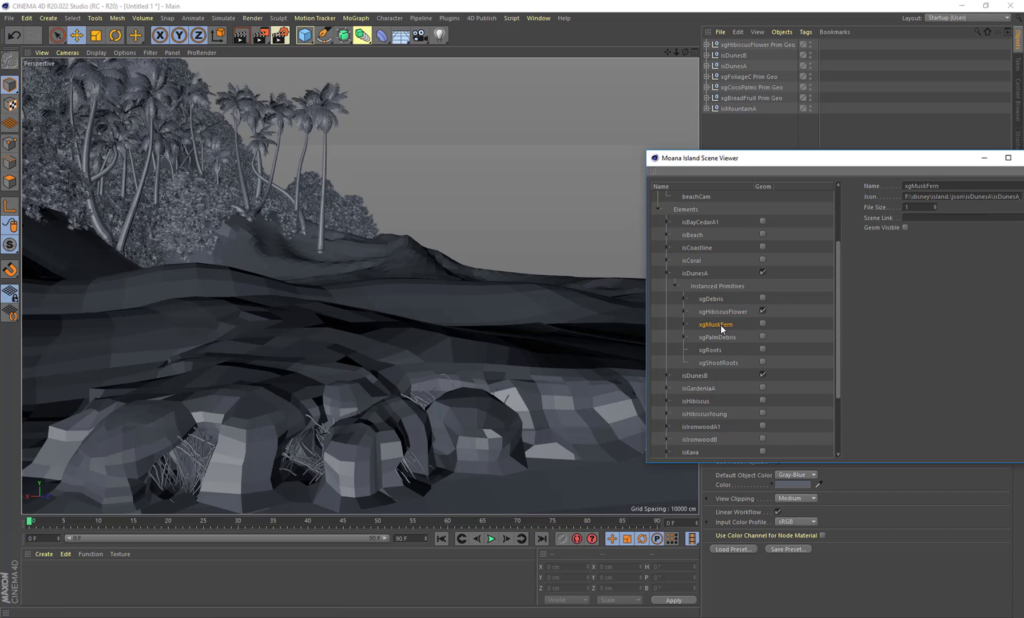
{"action": "left_click", "coordinate": [762, 324]}
{"action": "left_click", "coordinate": [710, 338]}
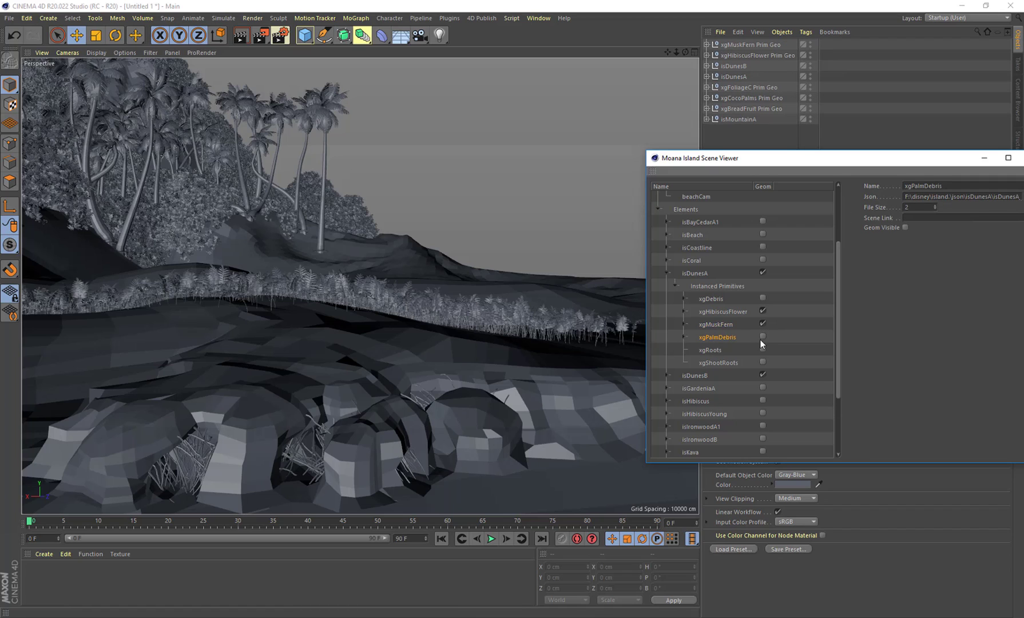
{"action": "left_click", "coordinate": [763, 336]}
{"action": "left_click", "coordinate": [709, 349]}
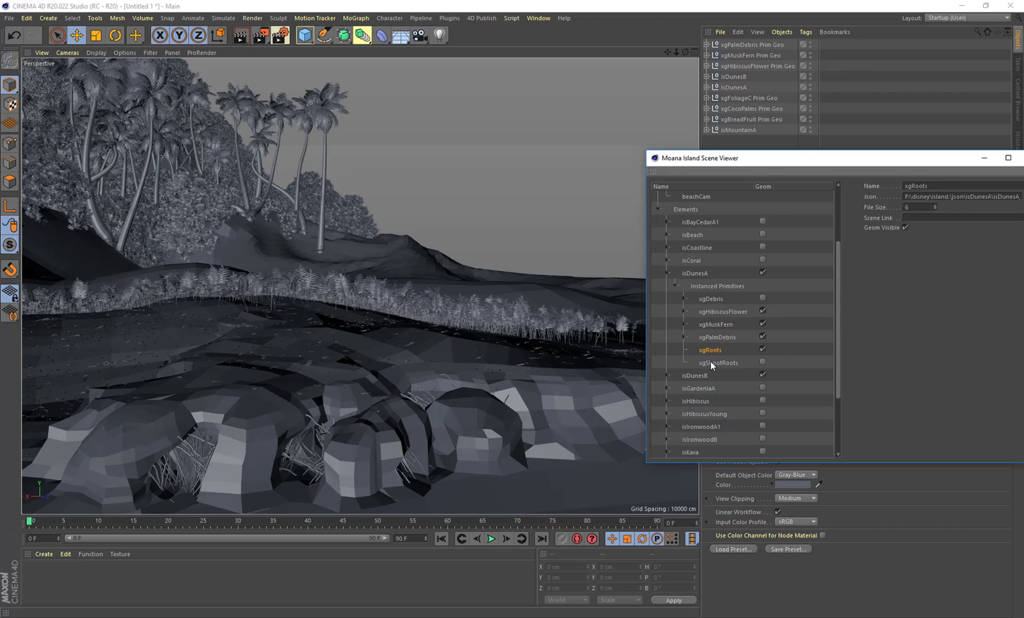
{"action": "left_click", "coordinate": [719, 362]}
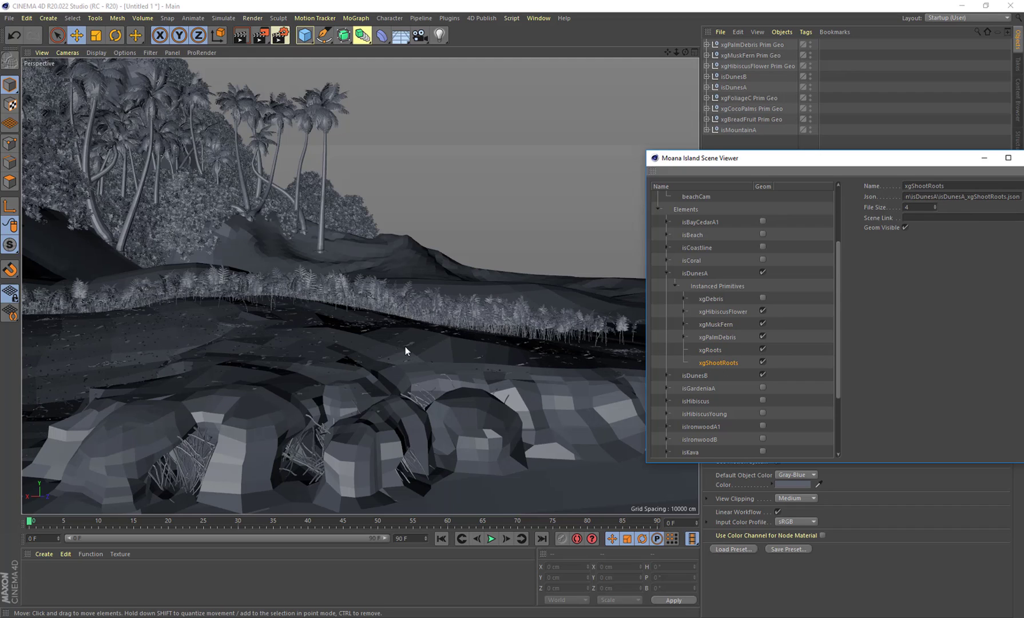
Step: Look closer at the dune vegetation, expand xgPalmDebris Prim Geo and select its first Instances object
{"action": "left_click_drag", "start_coordinate": [368, 319], "coordinate": [273, 341], "text": "alt"}
{"action": "left_click_drag", "start_coordinate": [704, 171], "coordinate": [746, 201]}
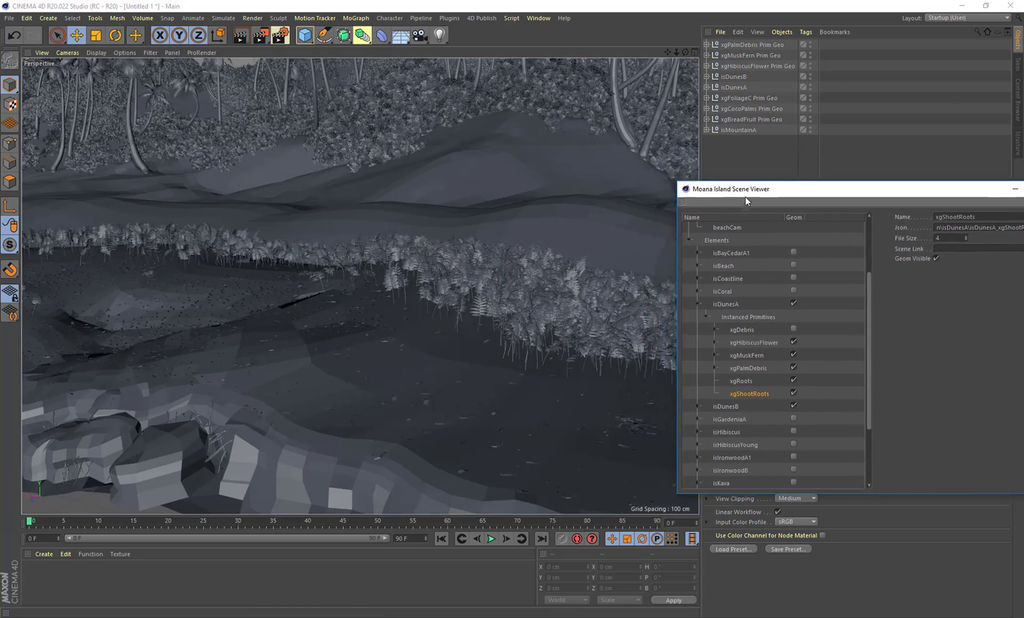
{"action": "left_click", "coordinate": [708, 44]}
{"action": "left_click", "coordinate": [737, 65]}
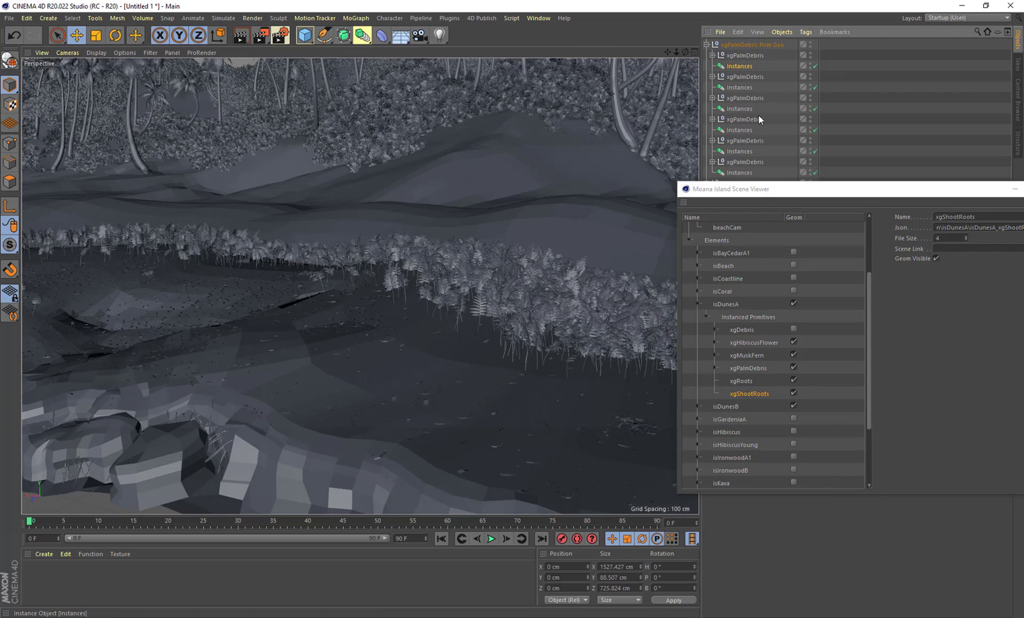
Step: Expand the first xgPalmDebris group, select its xgPalmDebris_archiveLeaflet0123_geo.obj mesh and frame it for a closer look
{"action": "left_click_drag", "start_coordinate": [784, 191], "coordinate": [336, 195]}
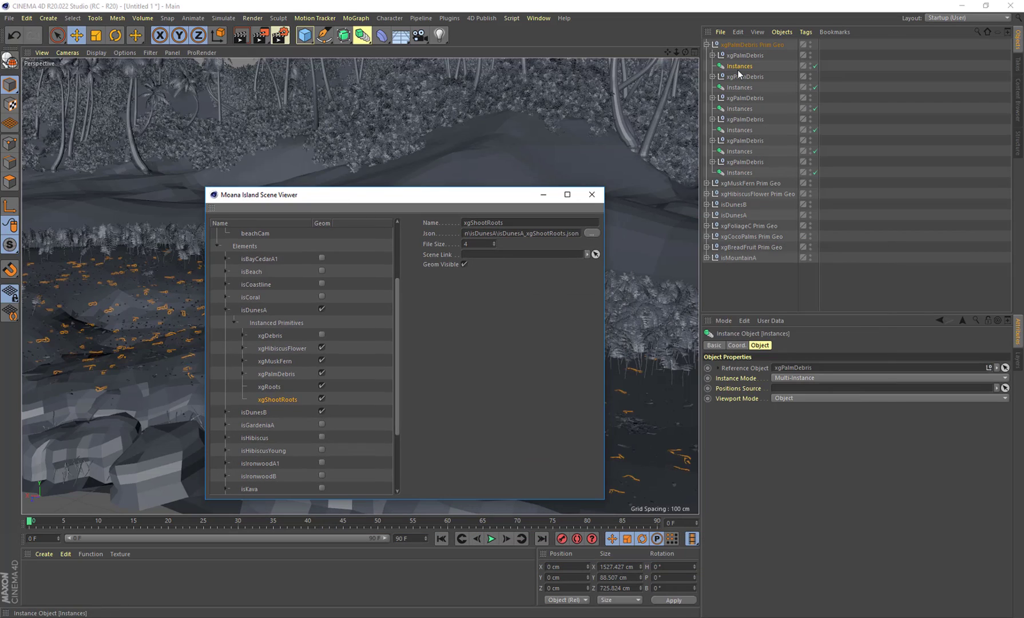
{"action": "left_click", "coordinate": [713, 55]}
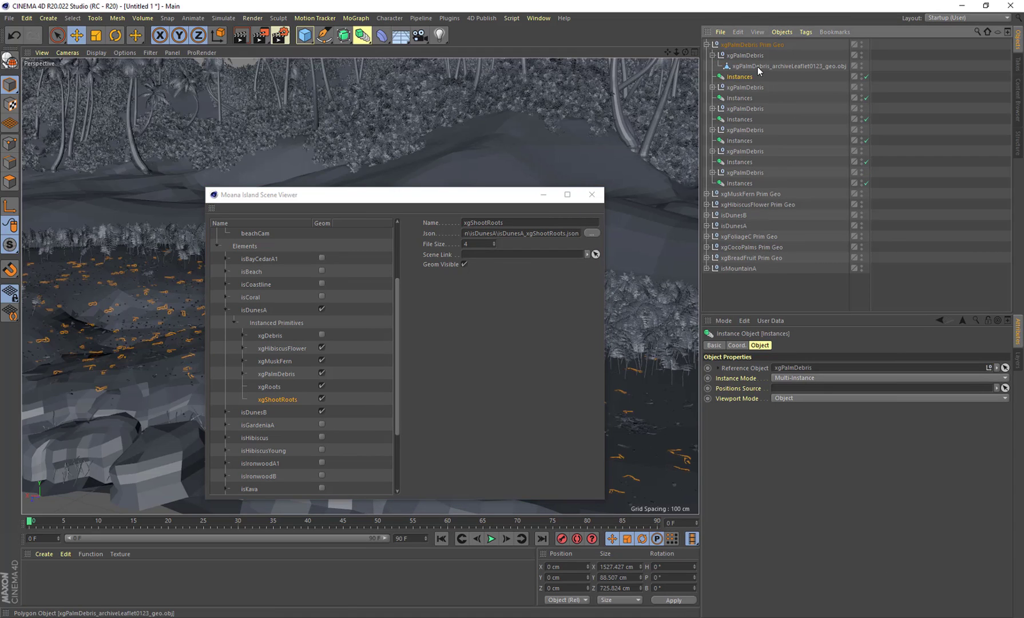
{"action": "left_click", "coordinate": [758, 66]}
{"action": "left_click_drag", "start_coordinate": [464, 193], "coordinate": [918, 219]}
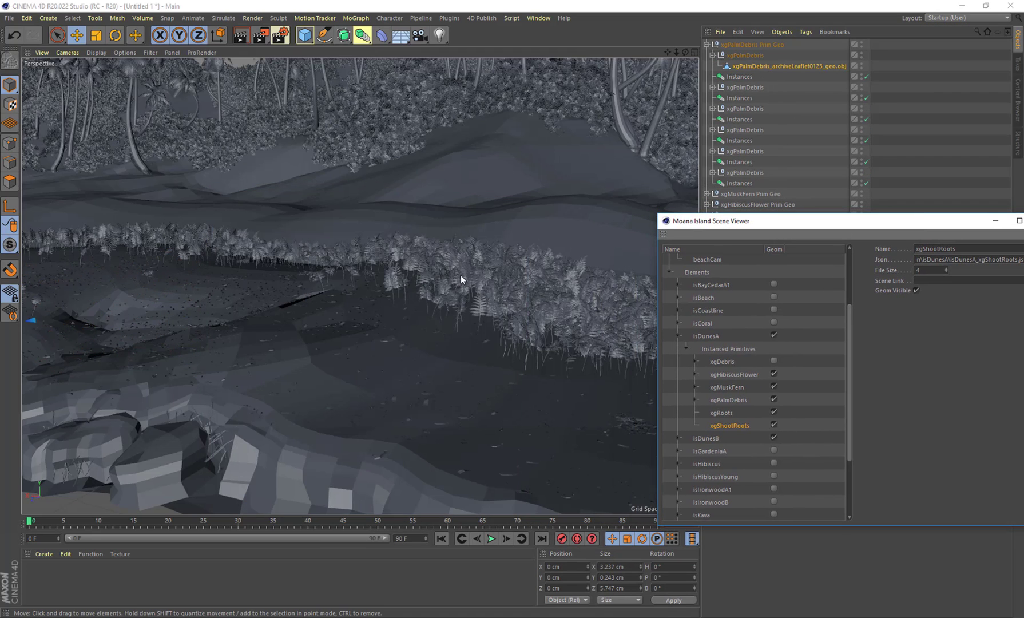
{"action": "scroll", "coordinate": [430, 285], "scroll_direction": "down", "scroll_amount": 3}
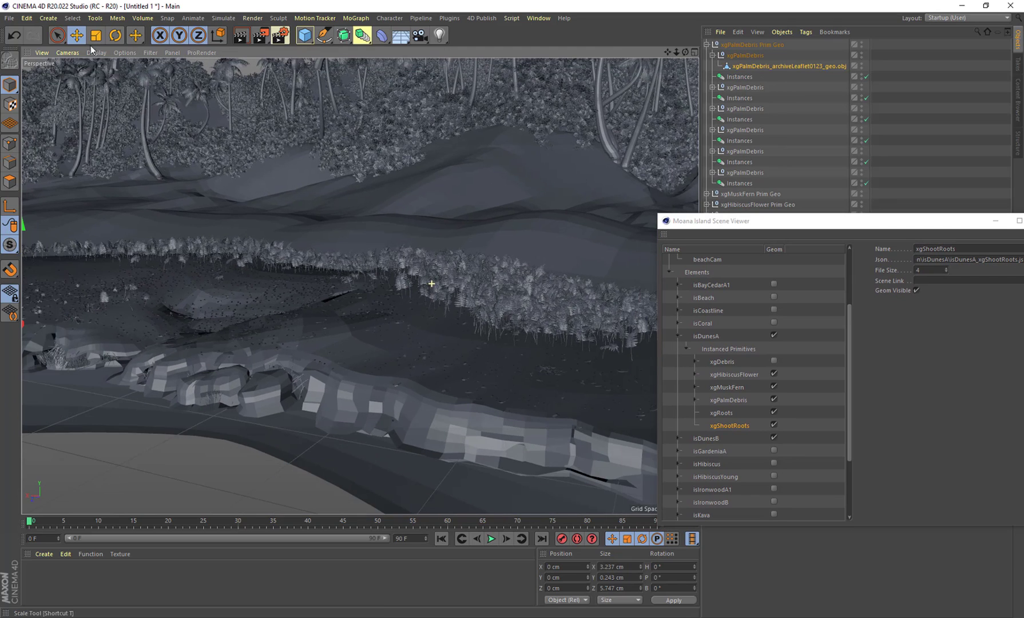
{"action": "left_click", "coordinate": [70, 54]}
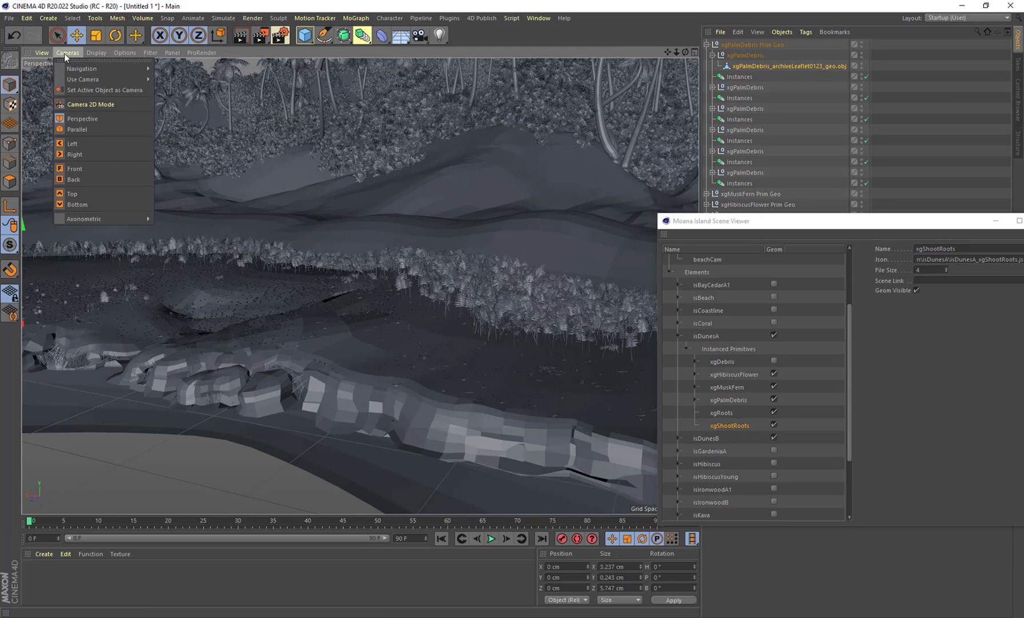
{"action": "mouse_move", "coordinate": [43, 53]}
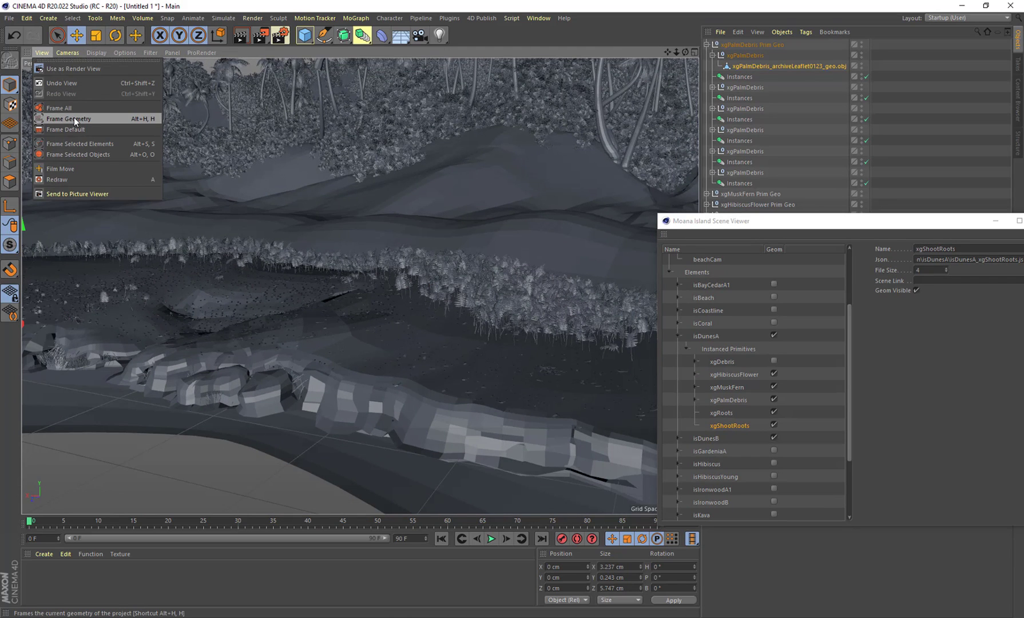
{"action": "left_click", "coordinate": [76, 154]}
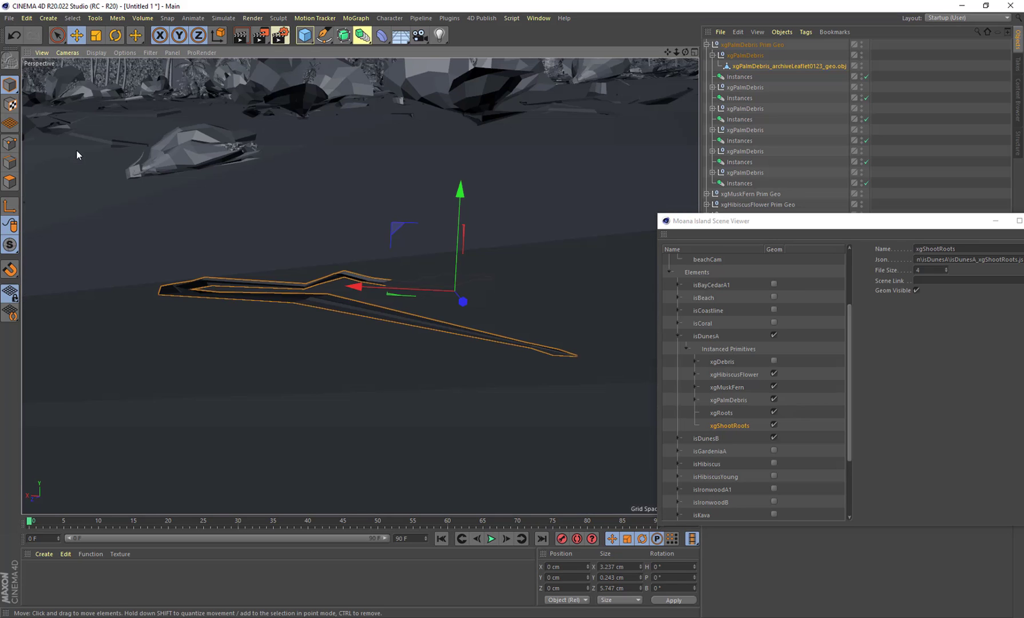
{"action": "mouse_move", "coordinate": [376, 277]}
{"action": "left_mouse_down", "text": "alt"}
{"action": "mouse_move", "coordinate": [376, 296]}
{"action": "mouse_move", "coordinate": [393, 279]}
{"action": "left_mouse_up", "text": "alt"}
{"action": "scroll", "coordinate": [387, 248], "scroll_direction": "down", "scroll_amount": 10}
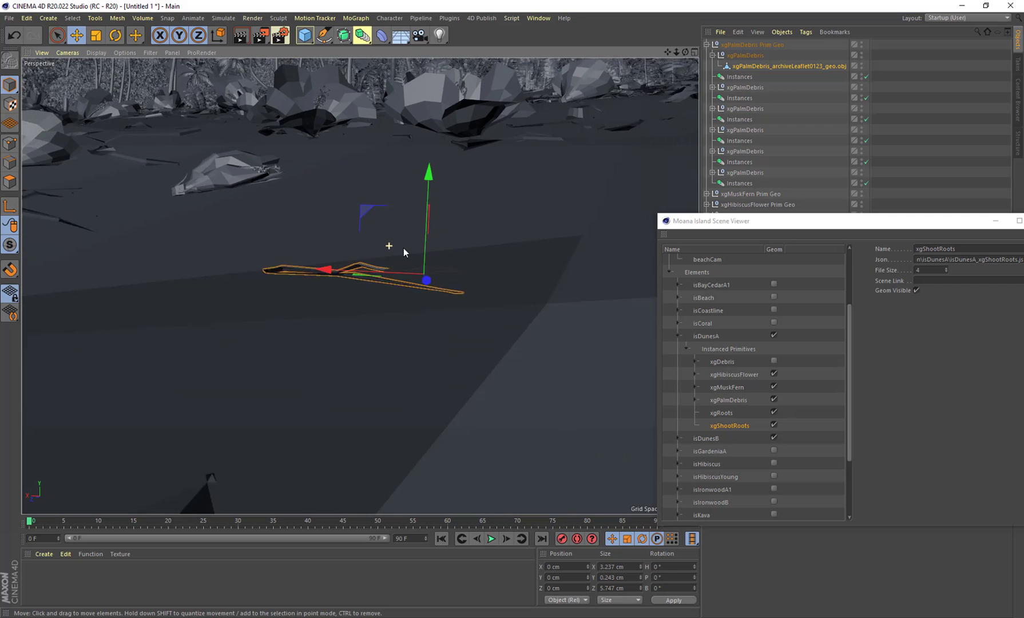
Step: Collapse the xgPalmDebris group, select xgPalmDebris Prim Geo and examine how its instances are scattered over the dunes
{"action": "left_click", "coordinate": [713, 55]}
{"action": "left_click", "coordinate": [737, 45]}
{"action": "scroll", "coordinate": [404, 184], "scroll_direction": "down", "scroll_amount": 5}
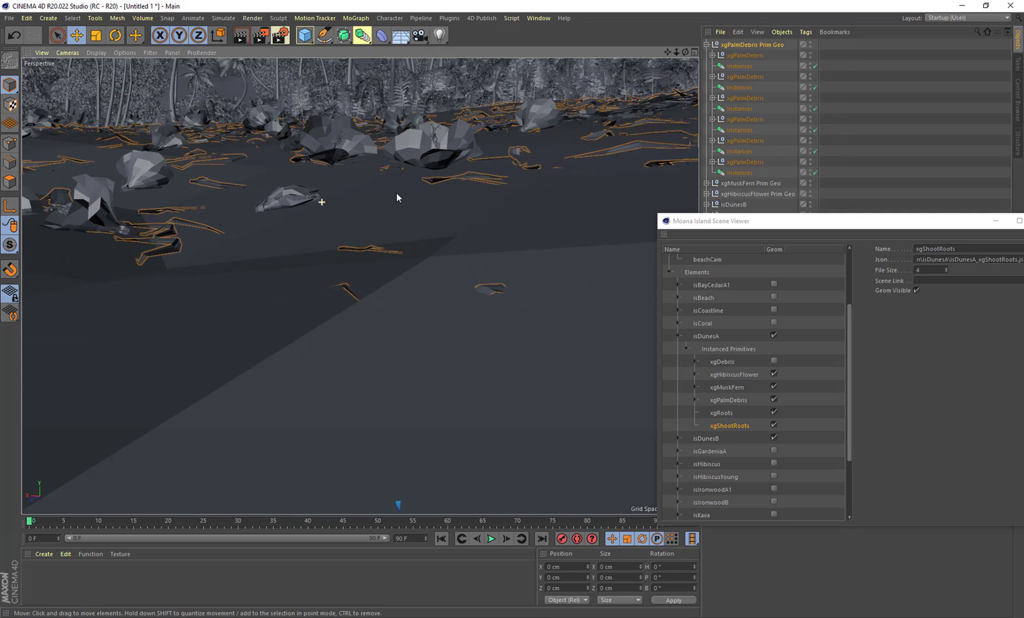
{"action": "mouse_move", "coordinate": [417, 180]}
{"action": "left_mouse_down", "text": "alt"}
{"action": "mouse_move", "coordinate": [534, 146]}
{"action": "mouse_move", "coordinate": [410, 179]}
{"action": "left_mouse_up", "text": "alt"}
{"action": "scroll", "coordinate": [410, 178], "scroll_direction": "down", "scroll_amount": 5}
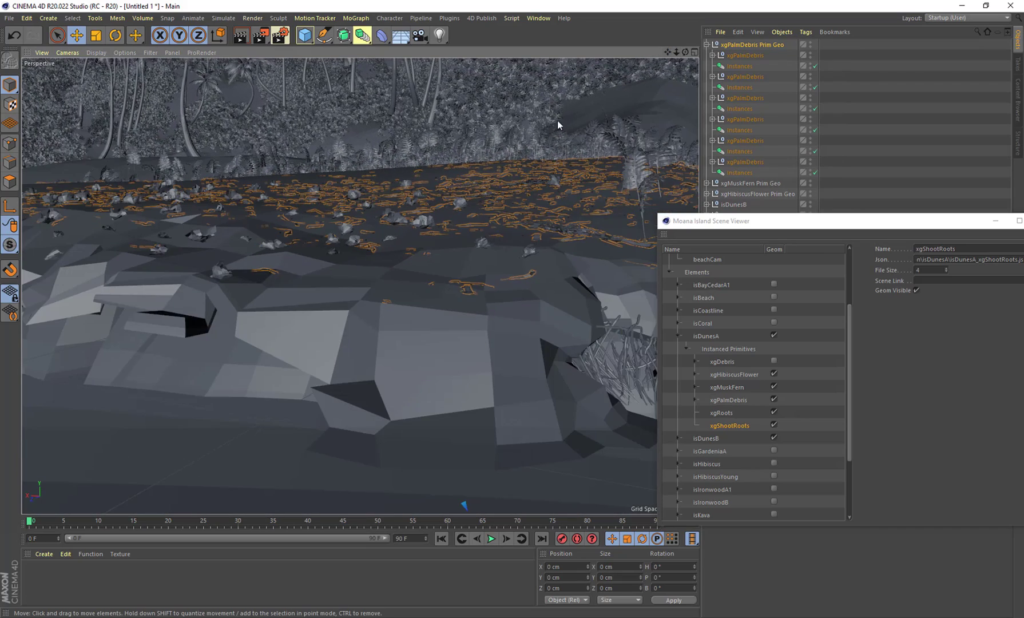
{"action": "left_click_drag", "start_coordinate": [667, 52], "coordinate": [546, 99]}
{"action": "scroll", "coordinate": [389, 193], "scroll_direction": "down", "scroll_amount": 3}
{"action": "scroll", "coordinate": [389, 228], "scroll_direction": "down", "scroll_amount": 3}
{"action": "scroll", "coordinate": [406, 235], "scroll_direction": "down", "scroll_amount": 5}
{"action": "scroll", "coordinate": [414, 237], "scroll_direction": "up", "scroll_amount": 6}
{"action": "scroll", "coordinate": [411, 225], "scroll_direction": "up", "scroll_amount": 1}
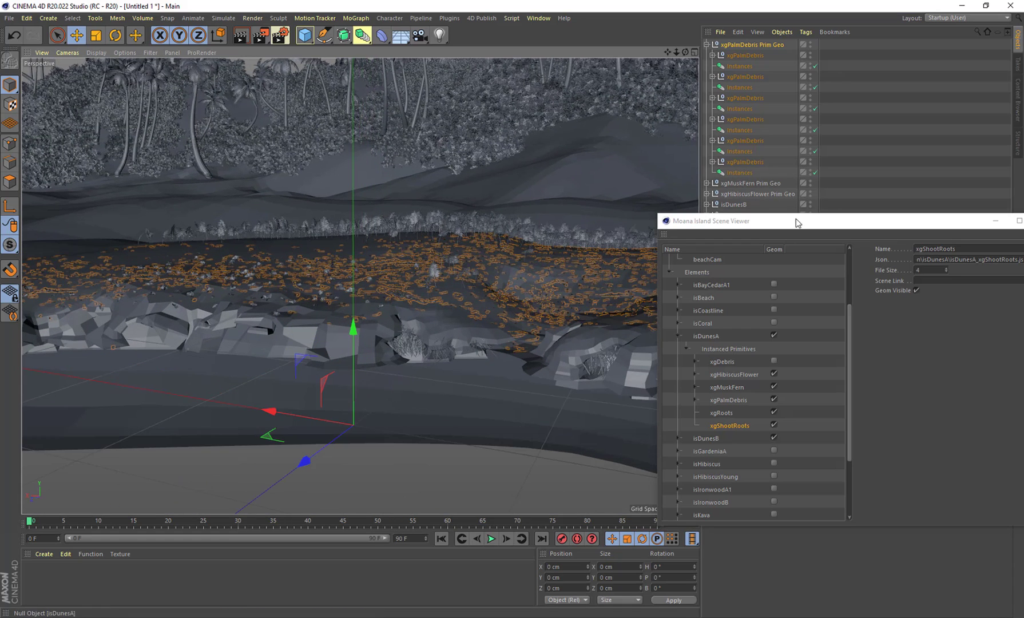
Step: View the island through the supplied dunesACam, hibiscusCam and beachCam cameras
{"action": "left_click_drag", "start_coordinate": [799, 225], "coordinate": [788, 192]}
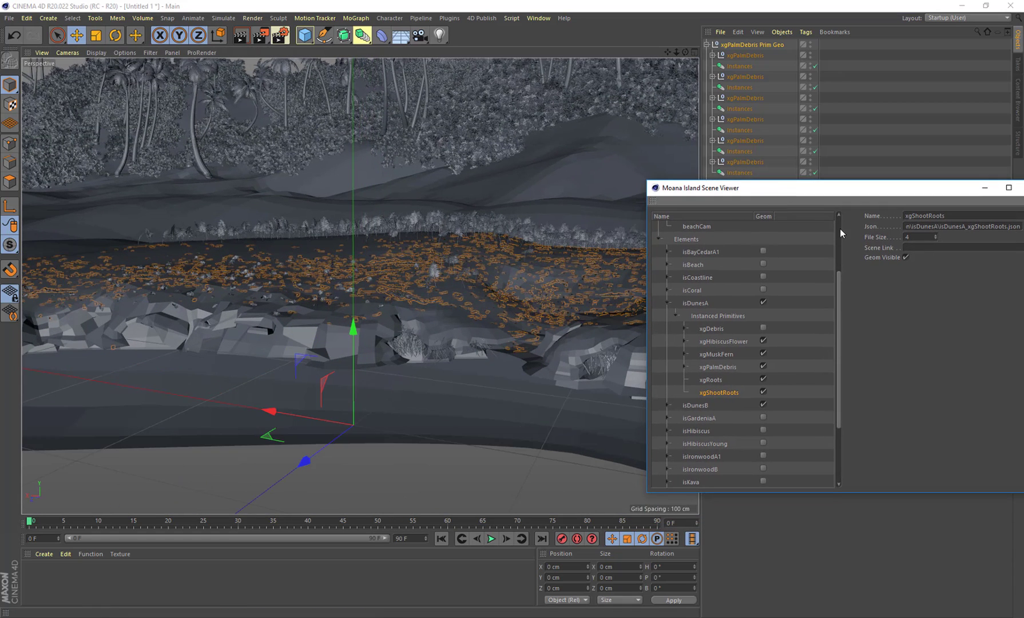
{"action": "left_click", "coordinate": [840, 229]}
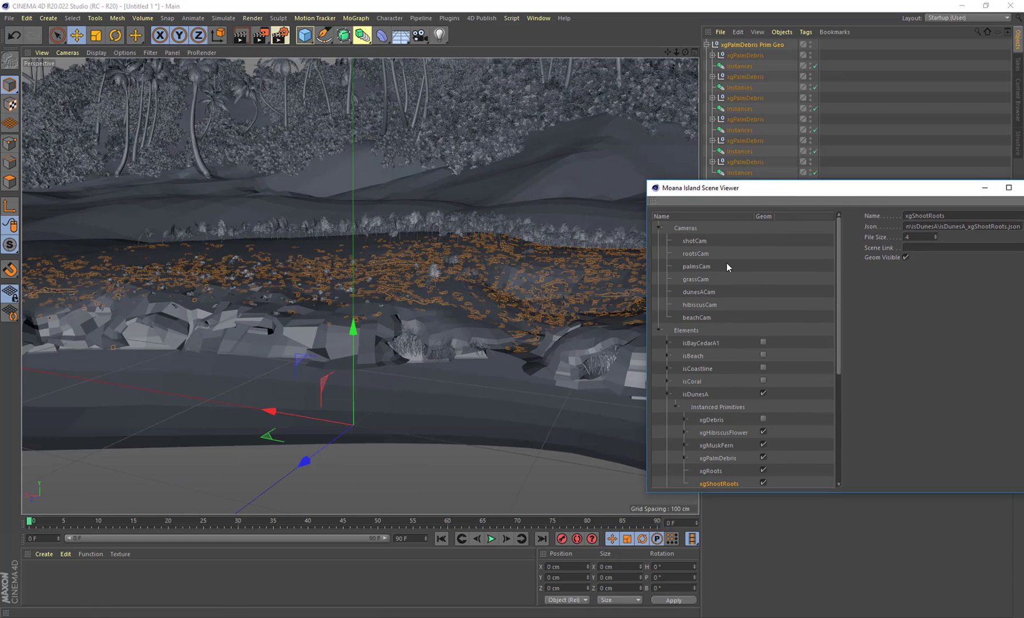
{"action": "left_click", "coordinate": [698, 291]}
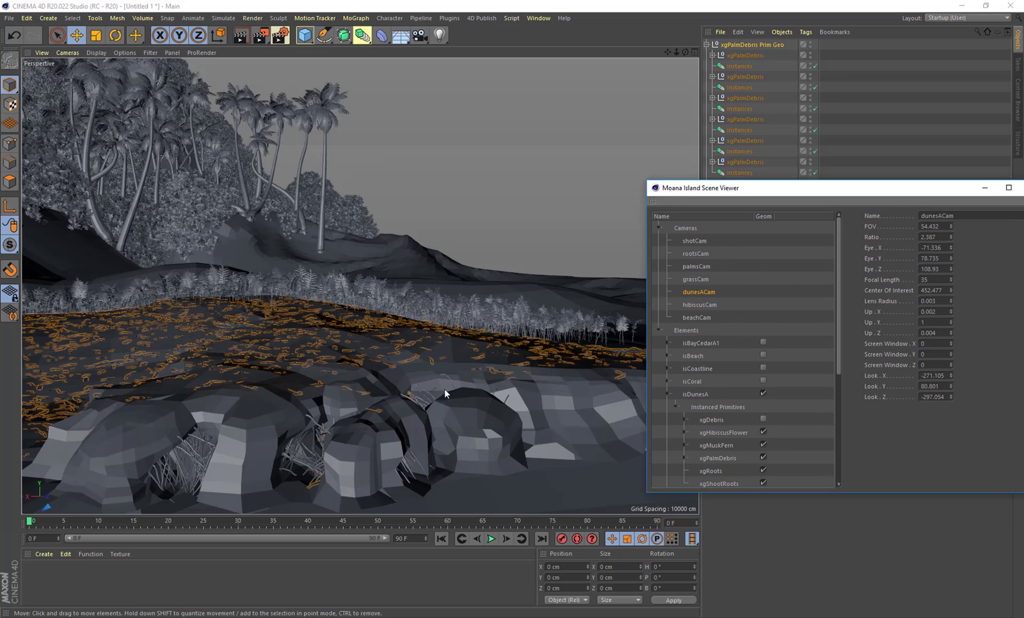
{"action": "left_click", "coordinate": [699, 304]}
{"action": "left_click", "coordinate": [700, 318]}
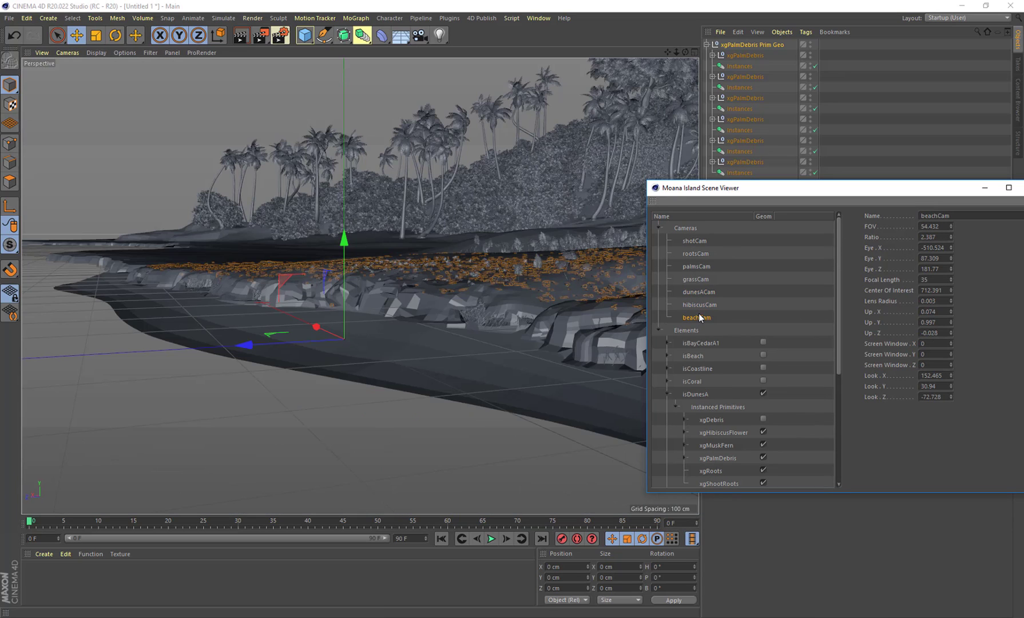
Step: Look through grassCam, palmsCam, rootsCam and shotCam, ending on a wider view of the dunes from hibiscusCam
{"action": "left_click", "coordinate": [698, 278]}
{"action": "left_click", "coordinate": [698, 265]}
{"action": "left_click", "coordinate": [694, 253]}
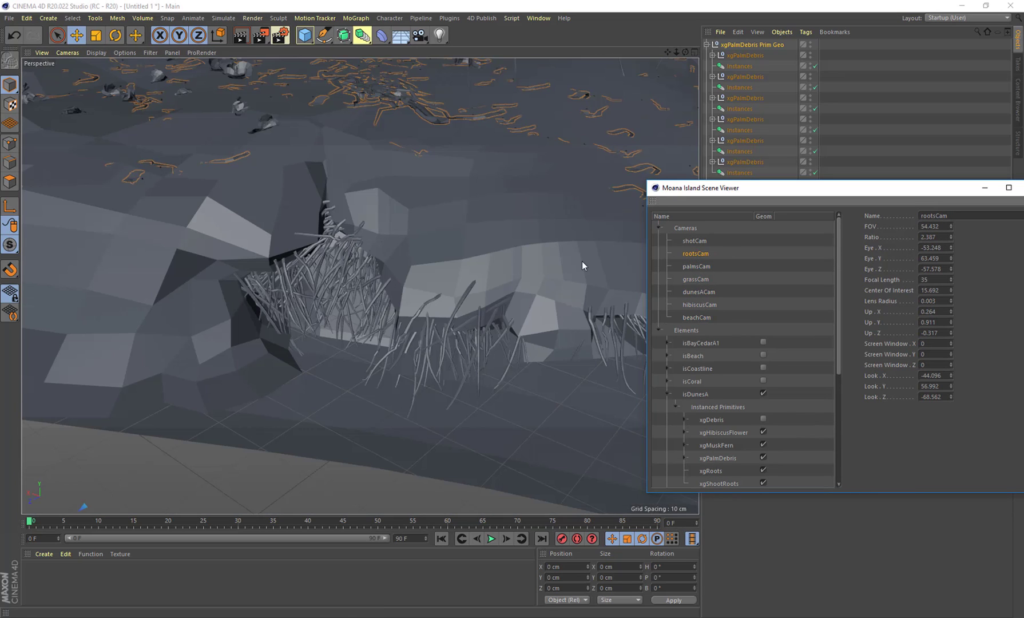
{"action": "left_click", "coordinate": [696, 241]}
{"action": "left_click", "coordinate": [702, 304]}
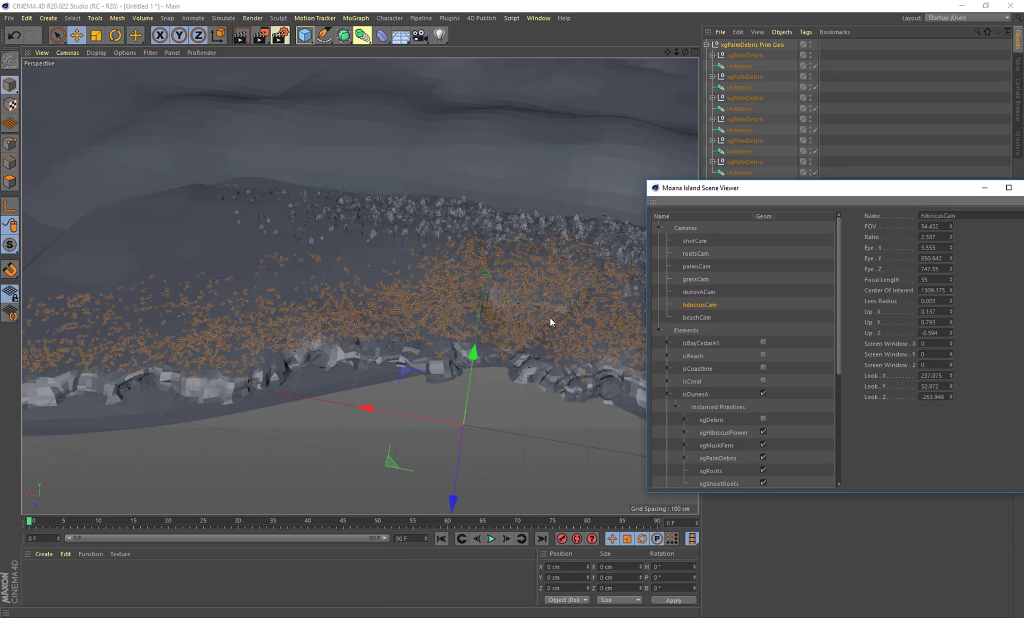
{"action": "scroll", "coordinate": [502, 315], "scroll_direction": "down", "scroll_amount": 3}
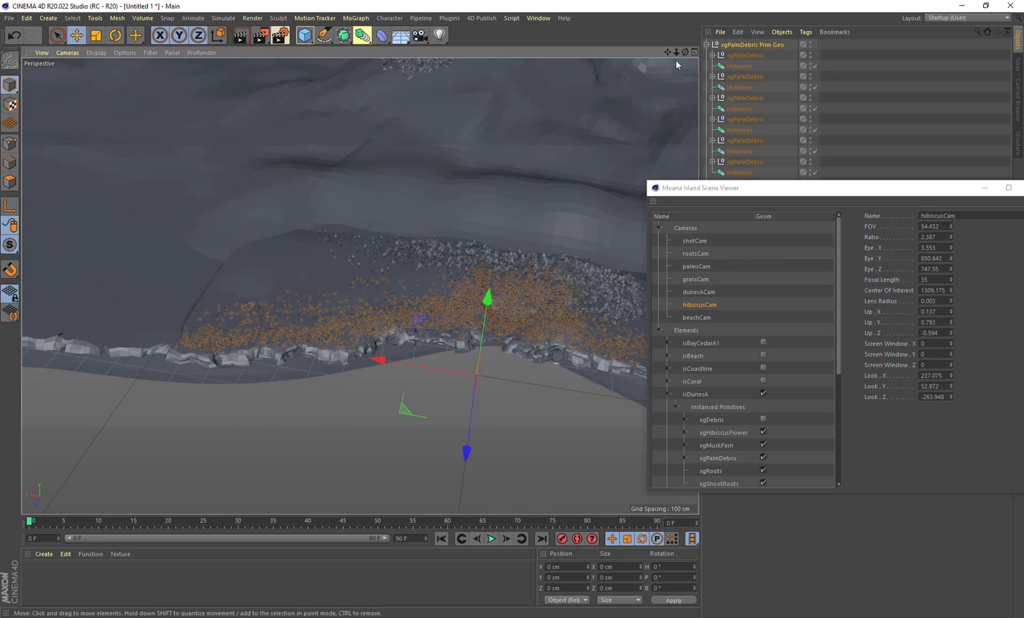
{"action": "left_click_drag", "start_coordinate": [668, 52], "coordinate": [561, 3]}
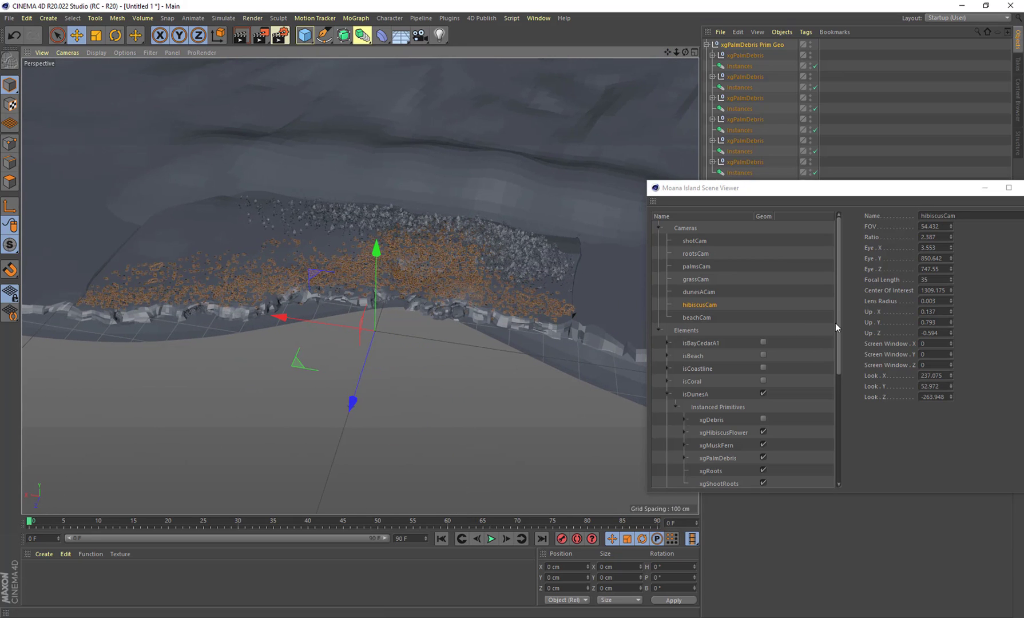
Step: Load the isPandanusA geometry and expand the element to its Instanced Primitives entry
{"action": "left_click_drag", "start_coordinate": [839, 322], "coordinate": [848, 488]}
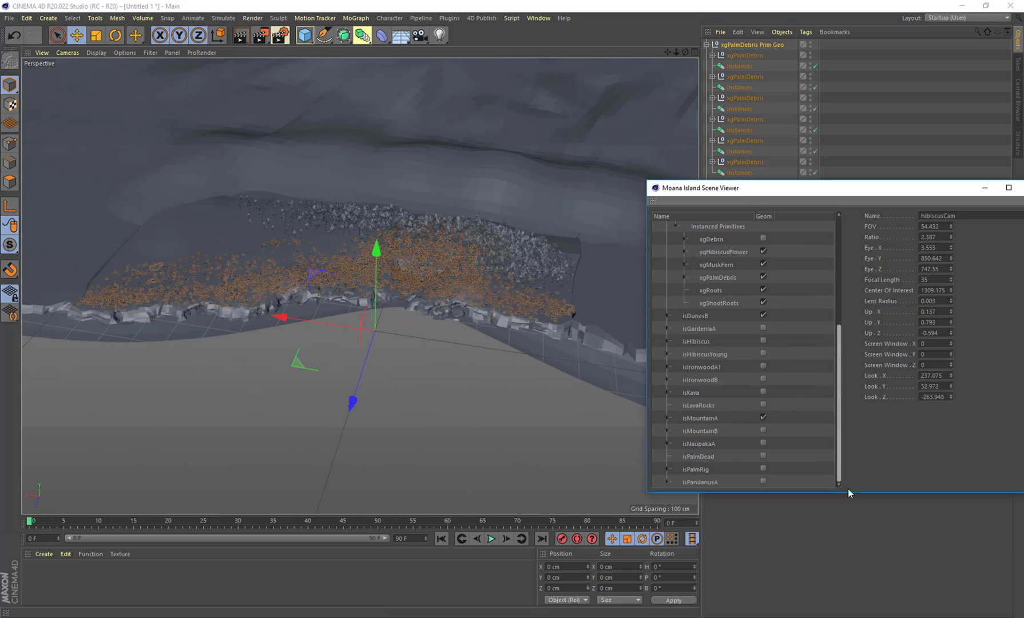
{"action": "left_click", "coordinate": [699, 482]}
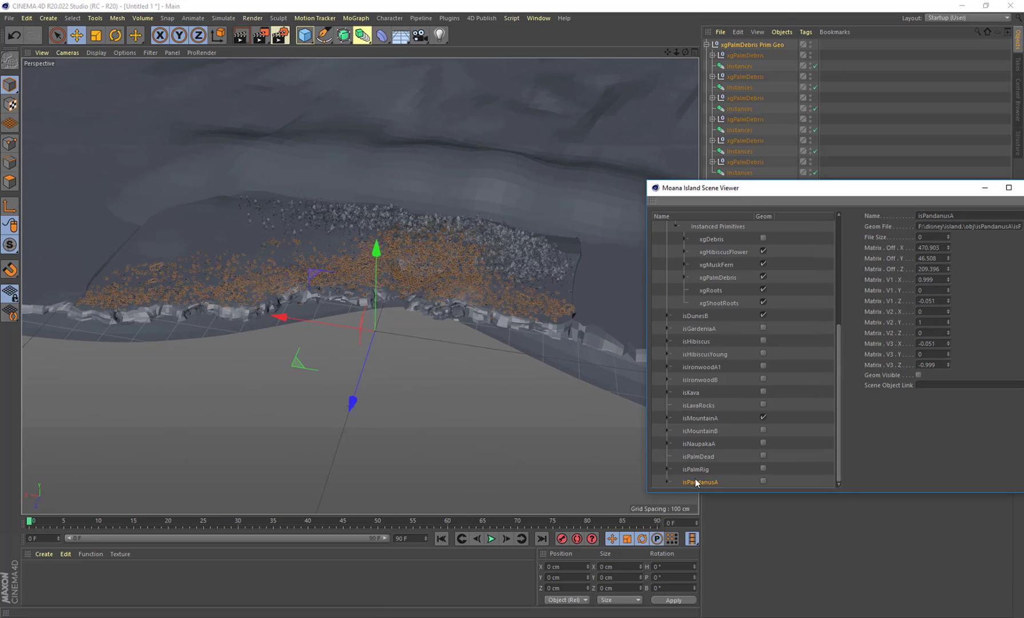
{"action": "left_click", "coordinate": [764, 481]}
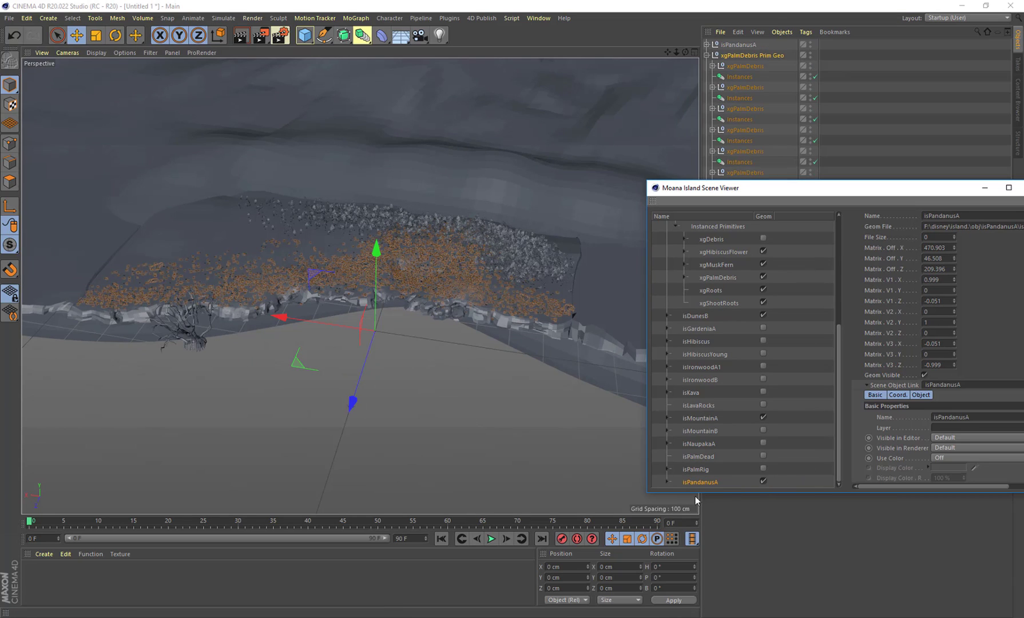
{"action": "scroll", "coordinate": [843, 386], "scroll_direction": "down", "scroll_amount": 1}
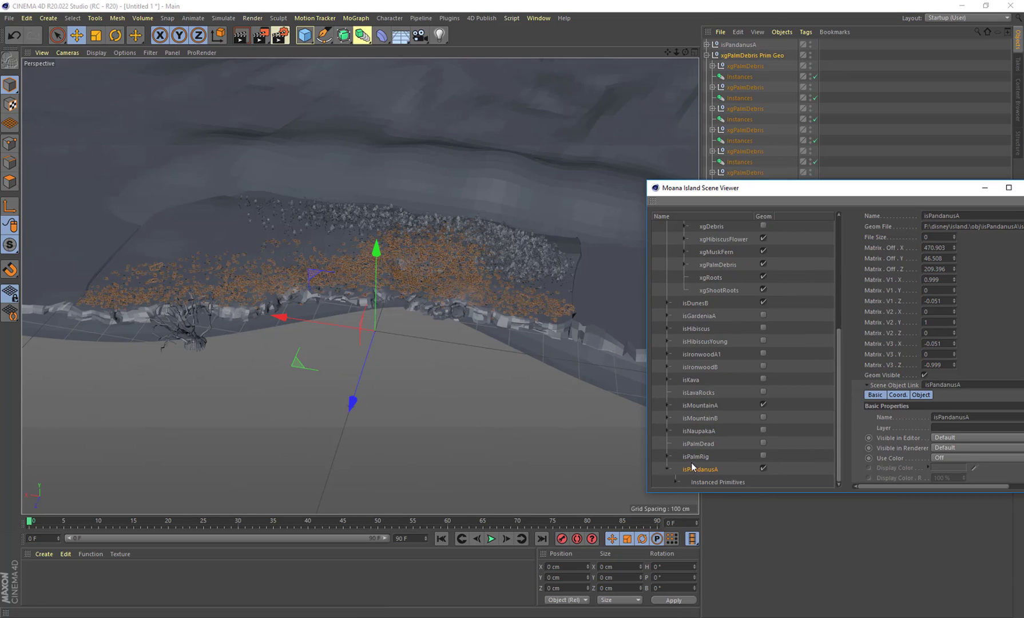
{"action": "left_click", "coordinate": [715, 482]}
Step: Load the isPalmRig geometry, expand the element and check the file size of isPalmDead
{"action": "left_click", "coordinate": [696, 457]}
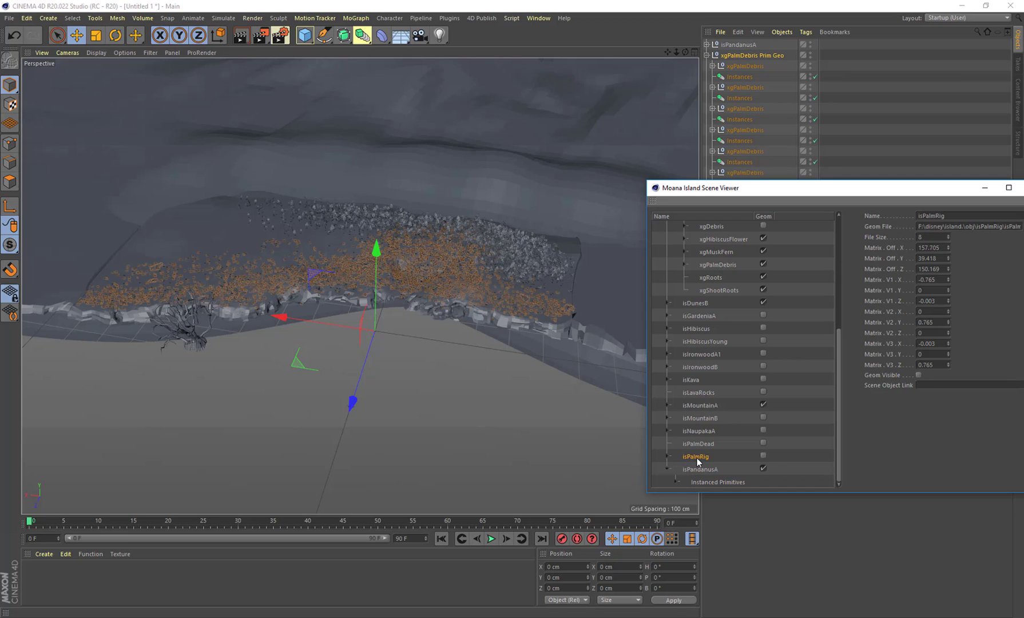
{"action": "left_click", "coordinate": [765, 455]}
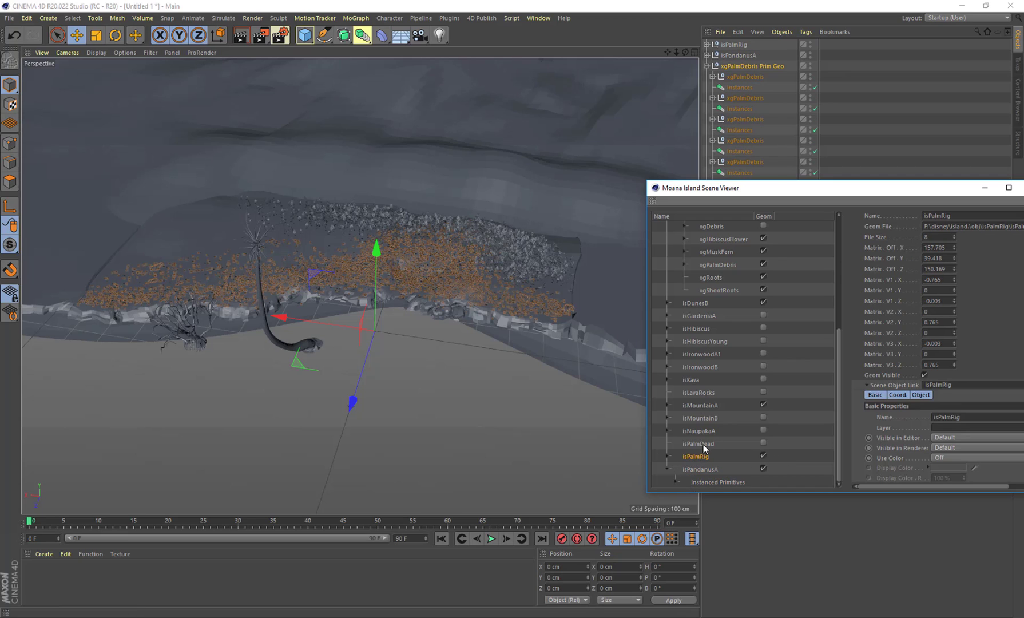
{"action": "left_click", "coordinate": [668, 456]}
{"action": "left_click", "coordinate": [689, 446]}
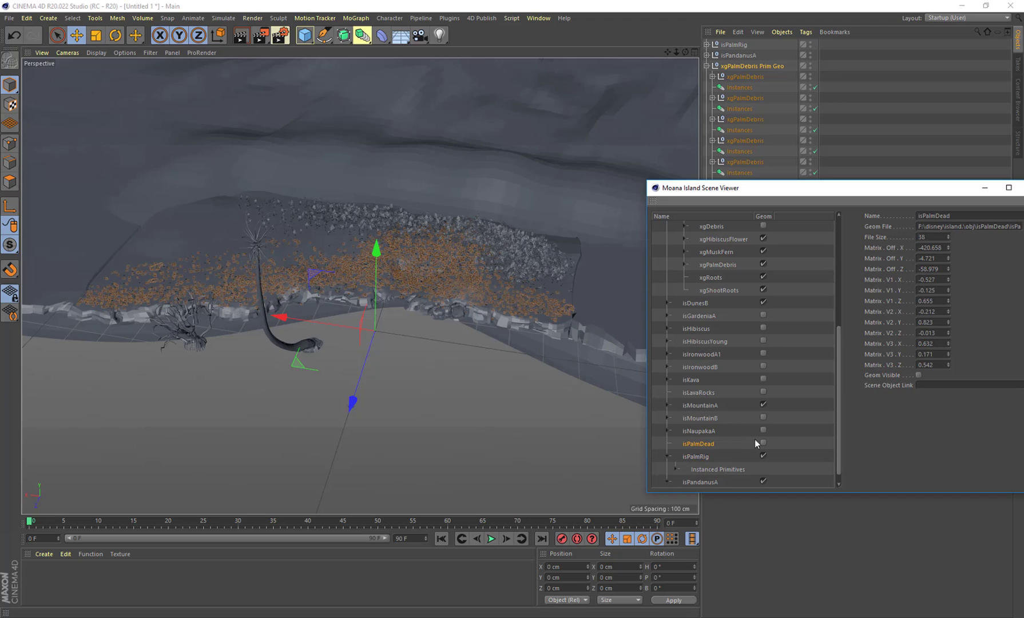
Step: Load the isNaupakaA geometry with its xgBonsai instanced primitive and look closely at the plants on the mounds
{"action": "left_click", "coordinate": [699, 431]}
{"action": "left_click", "coordinate": [763, 430]}
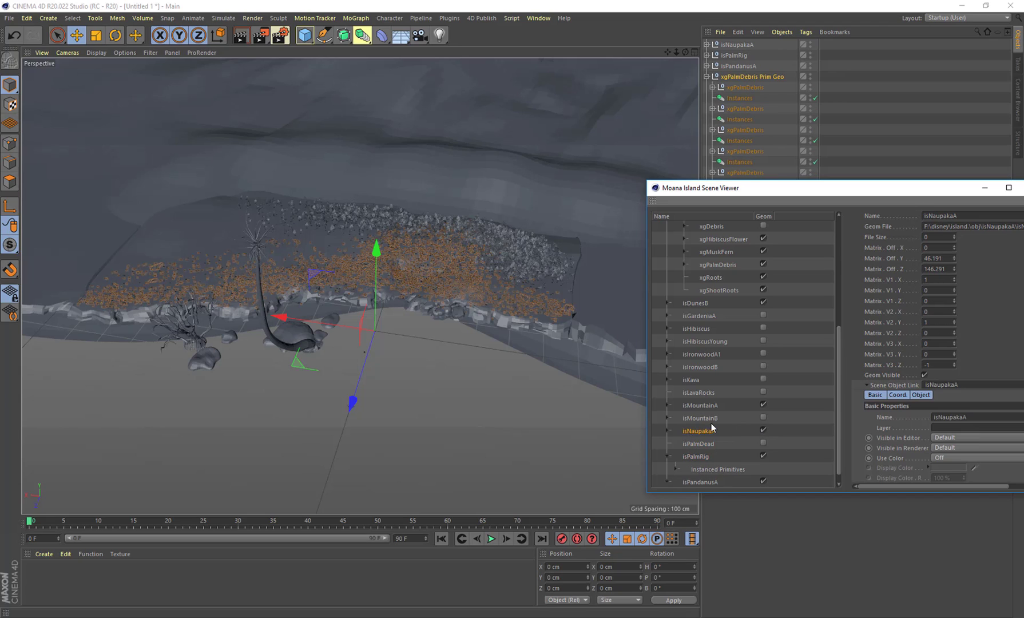
{"action": "left_click", "coordinate": [669, 431]}
{"action": "left_click", "coordinate": [677, 443]}
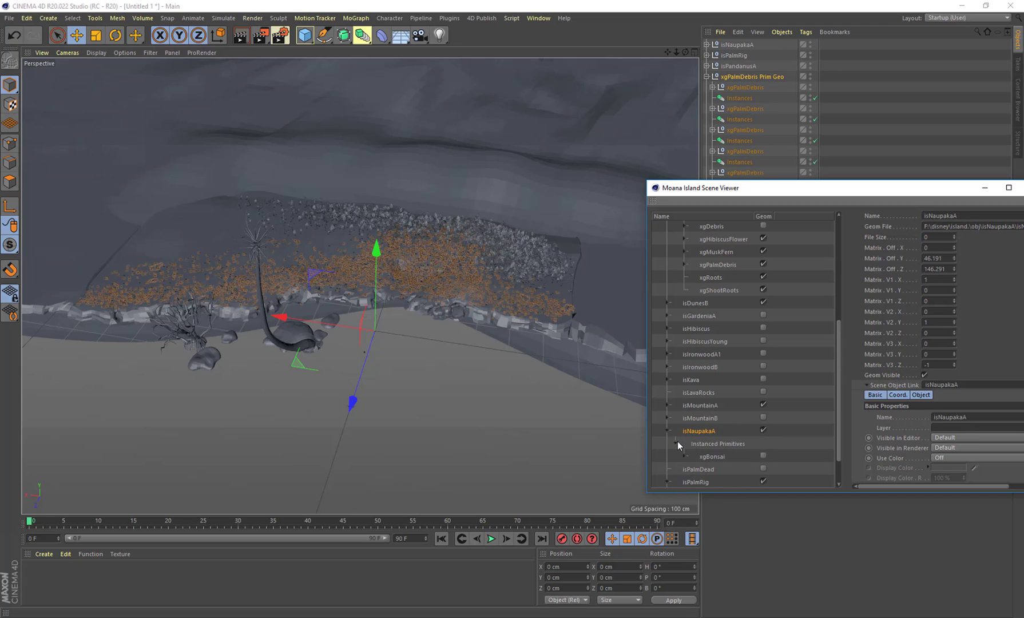
{"action": "left_click", "coordinate": [763, 455]}
{"action": "scroll", "coordinate": [270, 323], "scroll_direction": "up", "scroll_amount": 10}
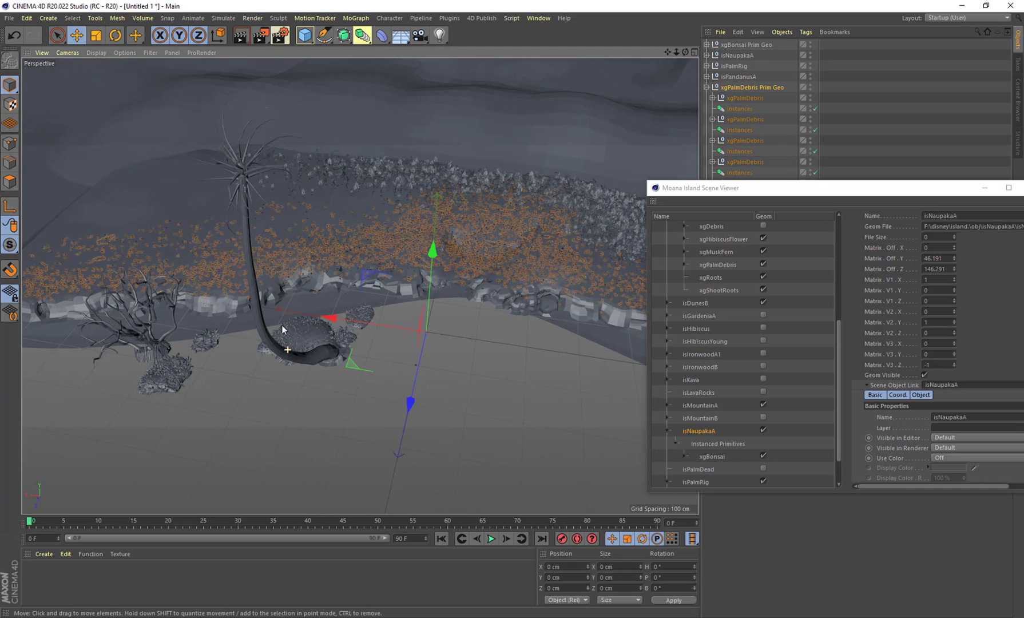
{"action": "scroll", "coordinate": [305, 324], "scroll_direction": "up", "scroll_amount": 10}
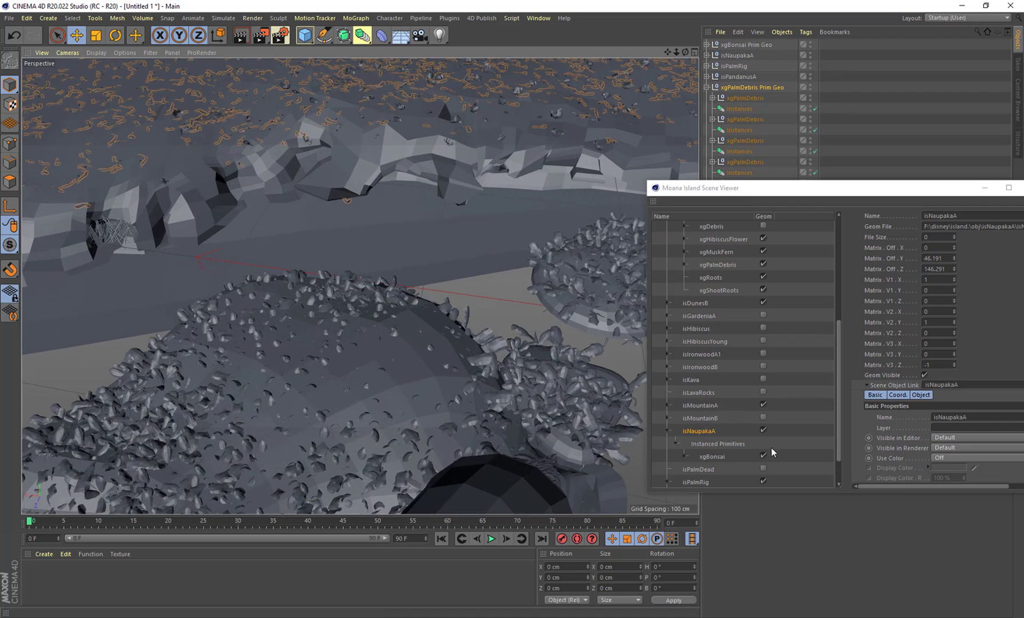
Step: Toggle the xgBonsai geometry of isNaupakaA off and back on to compare the mounds with and without plants
{"action": "left_click", "coordinate": [764, 453]}
{"action": "left_click", "coordinate": [765, 454]}
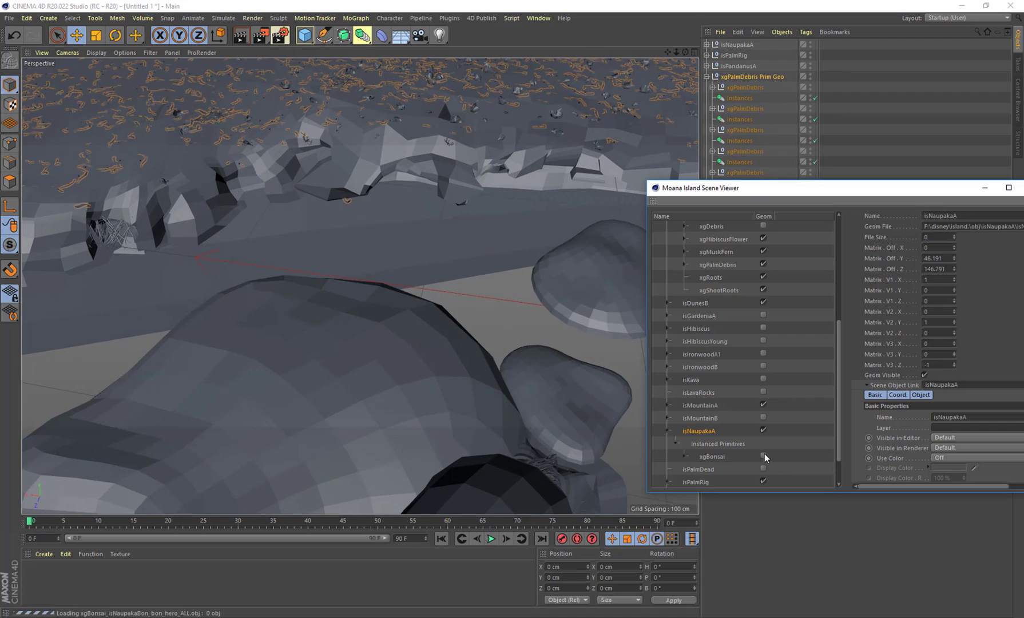
{"action": "left_click", "coordinate": [765, 455]}
{"action": "left_click", "coordinate": [765, 455]}
{"action": "left_click", "coordinate": [764, 455]}
{"action": "left_click", "coordinate": [763, 456]}
Step: Check isMountainB's Instanced Primitives, collapse the element again and load only its base geometry
{"action": "left_click", "coordinate": [667, 418]}
{"action": "left_click", "coordinate": [703, 430]}
{"action": "left_click", "coordinate": [677, 430]}
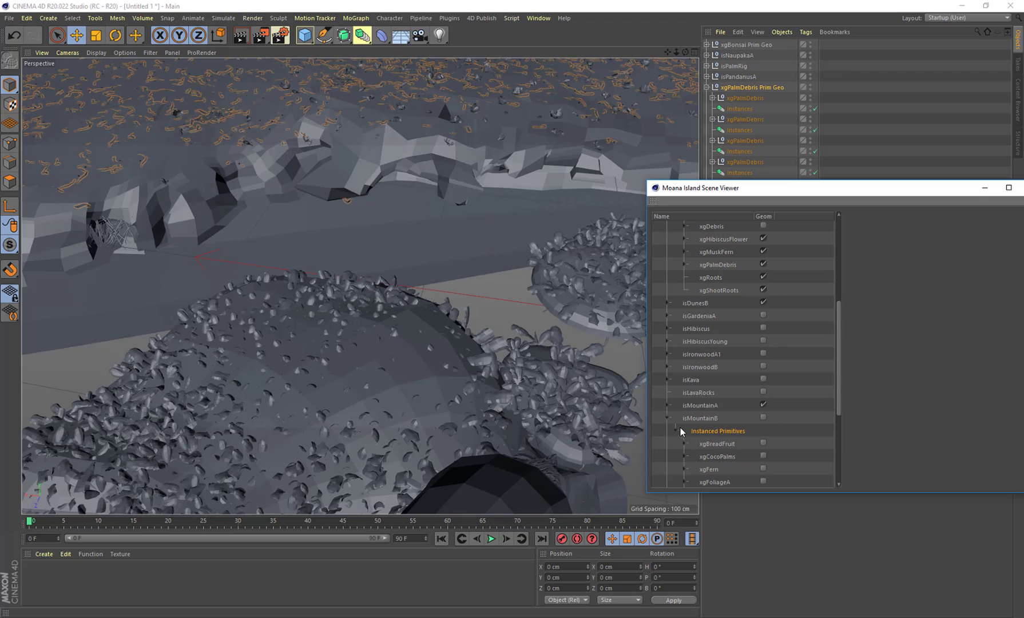
{"action": "left_click", "coordinate": [667, 418]}
{"action": "left_click", "coordinate": [764, 417]}
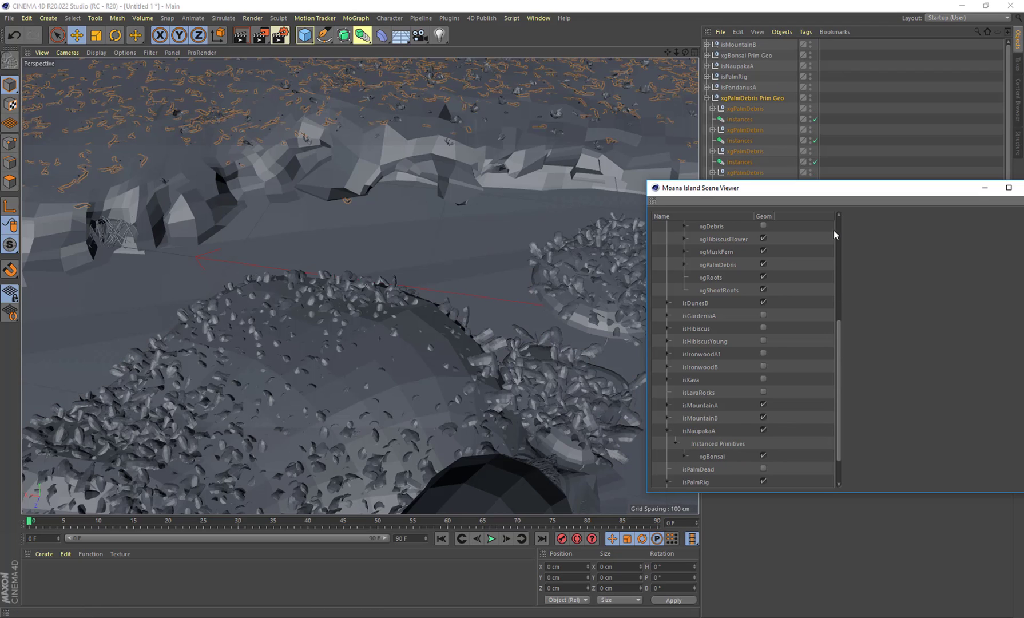
Step: View the island with the added elements through shotCam and return to the end of the element list
{"action": "scroll", "coordinate": [835, 232], "scroll_direction": "up", "scroll_amount": 5}
{"action": "left_click", "coordinate": [695, 241]}
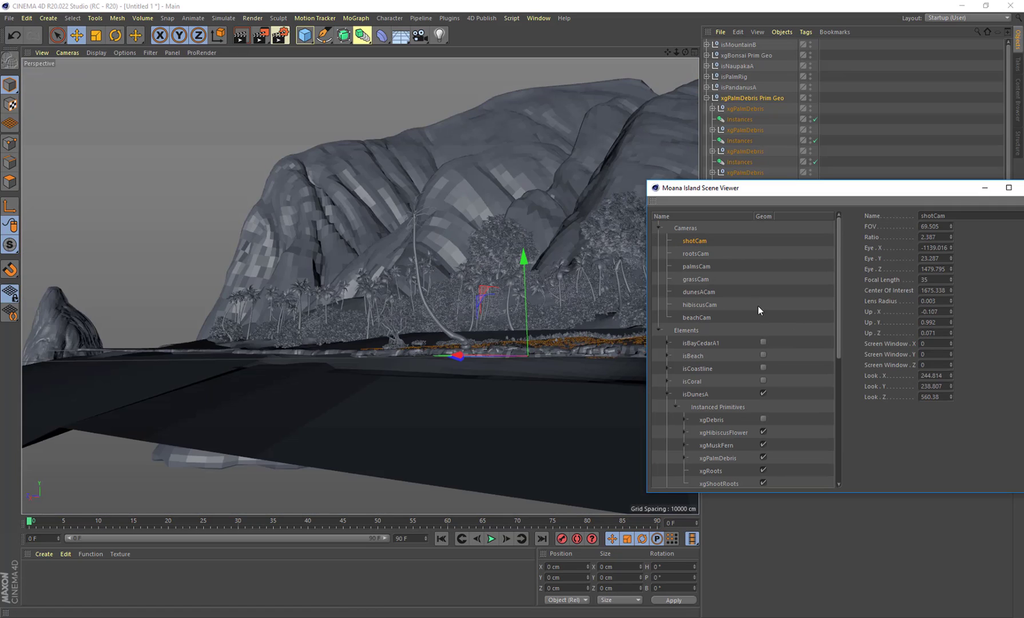
{"action": "left_click_drag", "start_coordinate": [837, 295], "coordinate": [862, 433]}
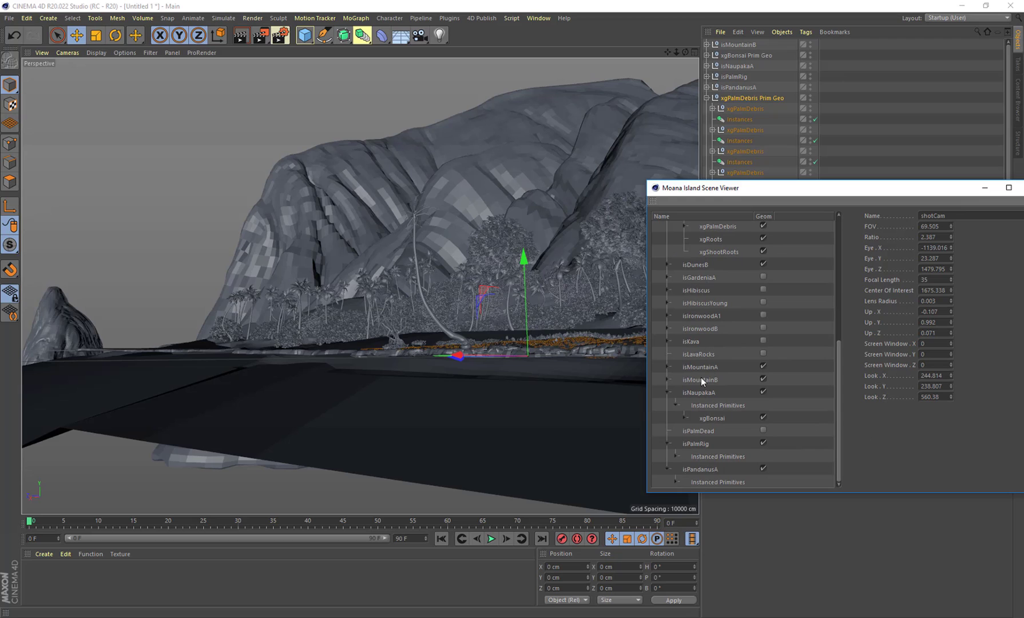
Step: Load the isLavaRocks geometry and look closely at the rocks along the shoreline
{"action": "left_click", "coordinate": [695, 354]}
{"action": "left_click", "coordinate": [763, 354]}
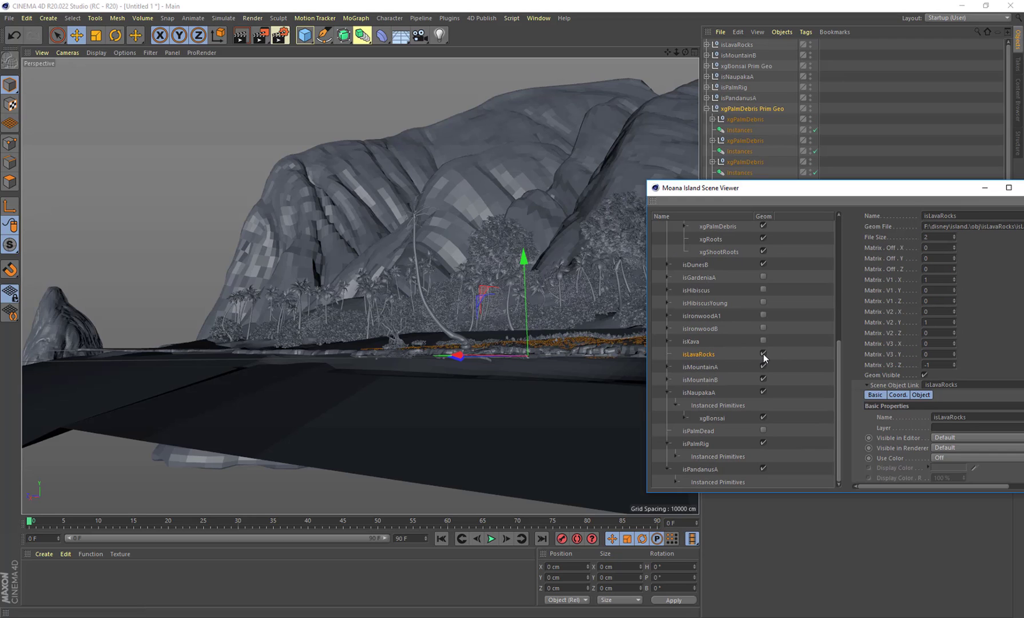
{"action": "left_click_drag", "start_coordinate": [488, 303], "coordinate": [524, 356], "text": "alt"}
{"action": "left_click_drag", "start_coordinate": [560, 268], "coordinate": [360, 285], "text": "alt"}
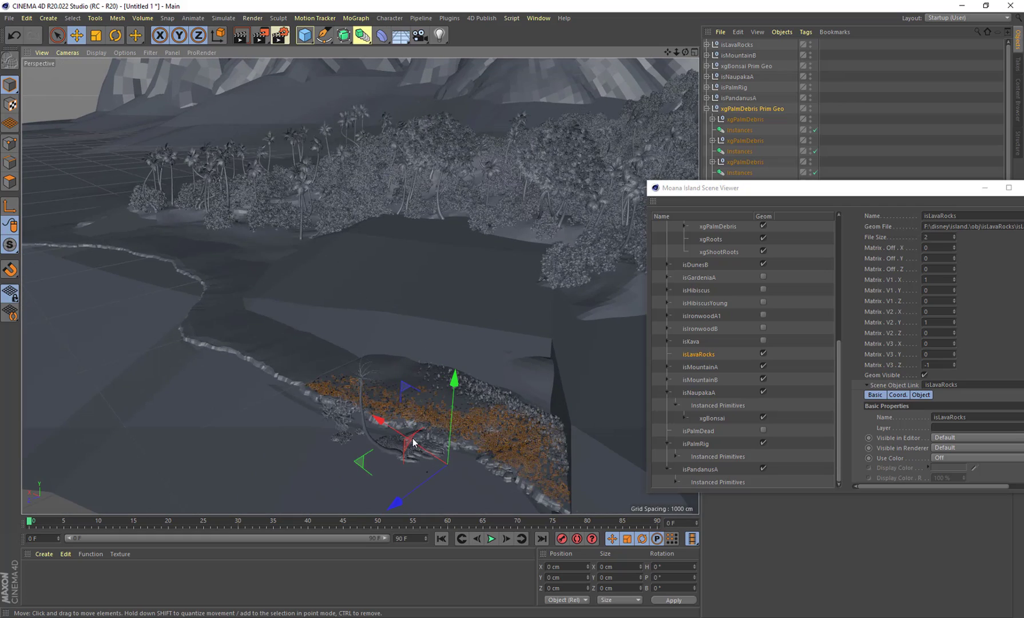
{"action": "left_click_drag", "start_coordinate": [412, 438], "coordinate": [422, 363], "text": "alt"}
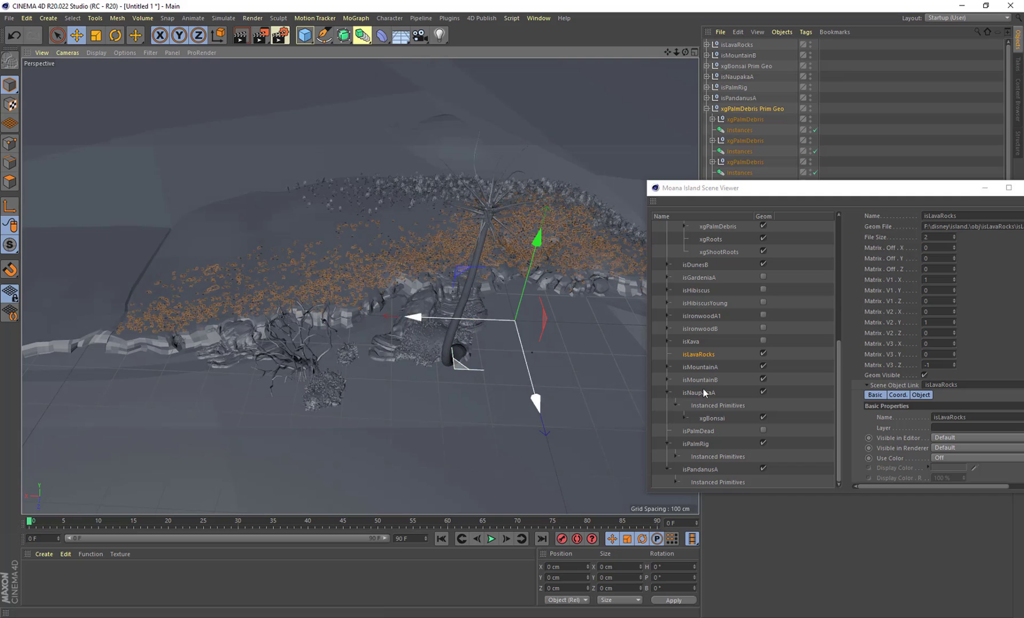
Step: Toggle the isLavaRocks geometry off and on repeatedly to compare the shore, leaving it loaded
{"action": "left_click", "coordinate": [763, 353]}
{"action": "left_click", "coordinate": [763, 353]}
{"action": "left_click", "coordinate": [763, 353]}
{"action": "left_click", "coordinate": [764, 353]}
{"action": "left_click", "coordinate": [764, 354]}
{"action": "left_click", "coordinate": [764, 353]}
Step: Load the isKava base geometry and look closely at the bare plant
{"action": "left_click", "coordinate": [693, 341]}
{"action": "left_click", "coordinate": [763, 341]}
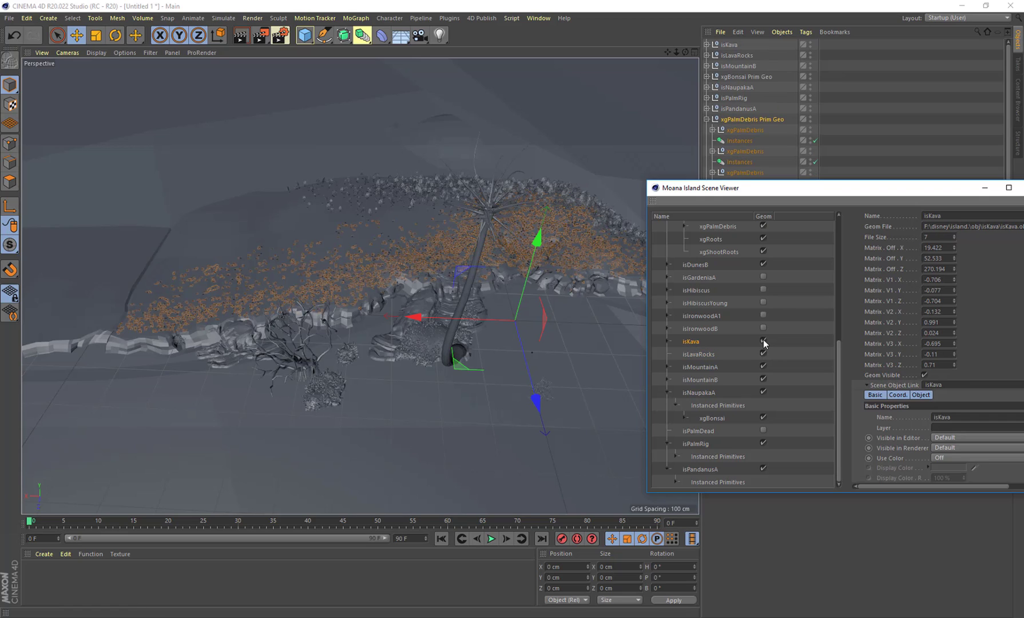
{"action": "middle_click", "coordinate": [552, 389]}
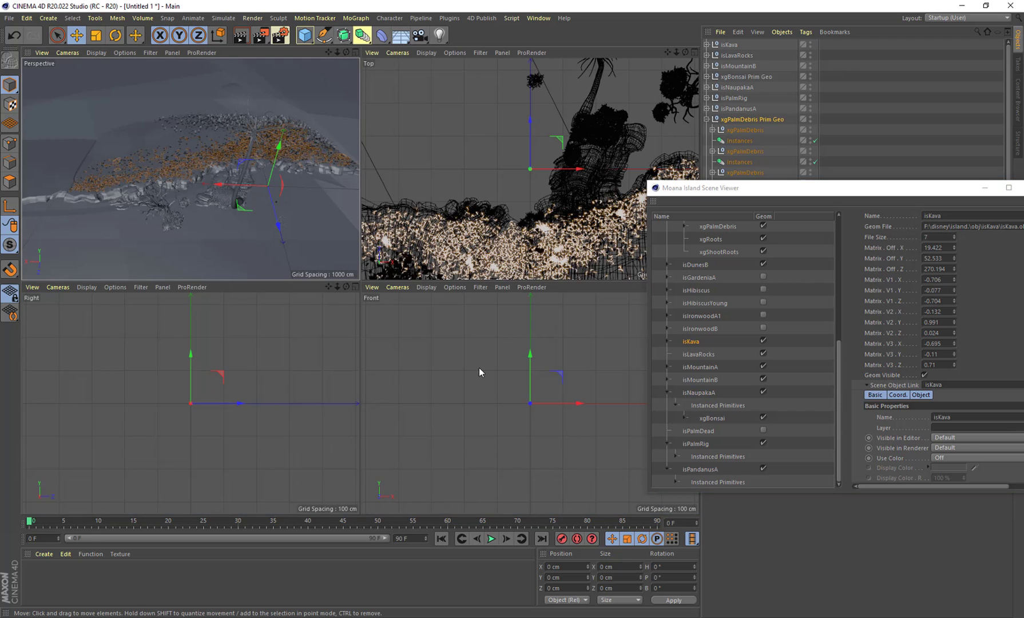
{"action": "middle_click", "coordinate": [275, 202]}
{"action": "scroll", "coordinate": [542, 391], "scroll_direction": "up", "scroll_amount": 5}
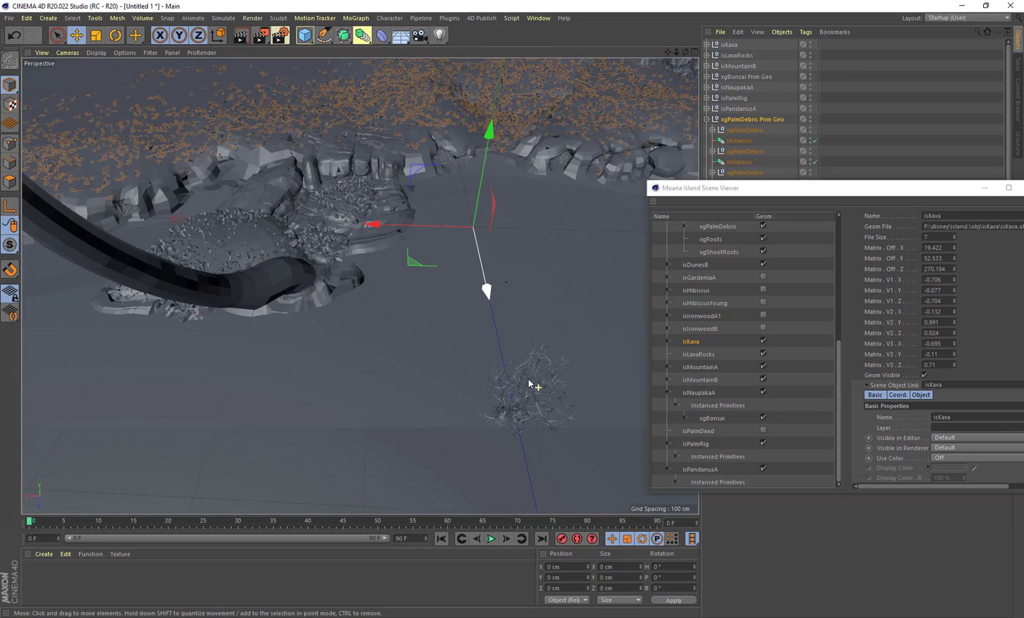
{"action": "scroll", "coordinate": [530, 381], "scroll_direction": "up", "scroll_amount": 2}
Step: Expand isKava's Instanced Primitives and load its xgBonsai geometry
{"action": "left_click", "coordinate": [668, 341]}
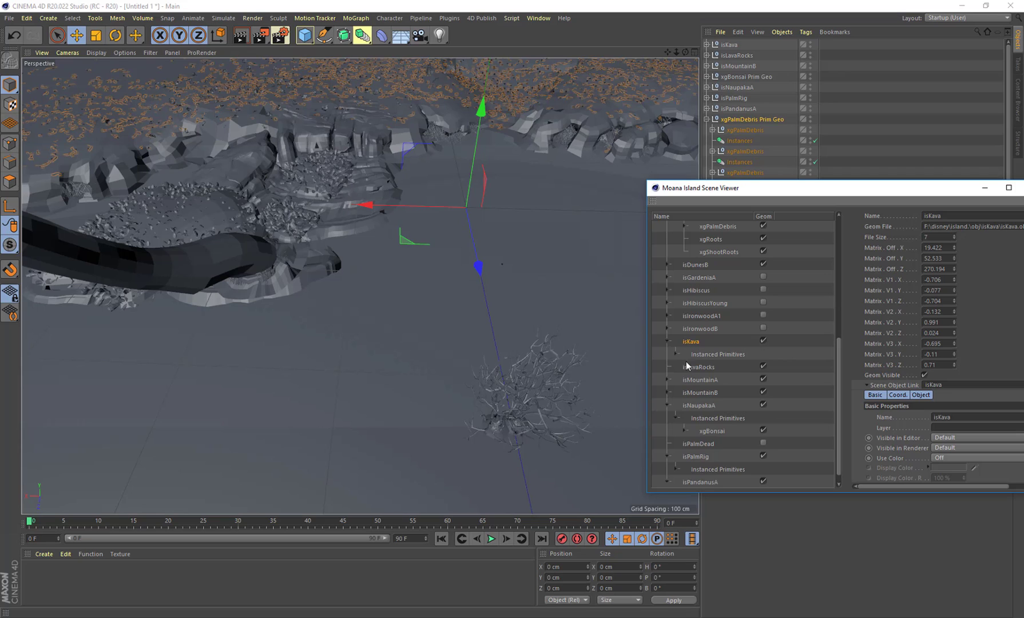
{"action": "left_click", "coordinate": [677, 355]}
{"action": "left_click", "coordinate": [764, 366]}
Step: Check the geometry file sizes of isIronwoodB and isIronwoodA1 without loading them
{"action": "left_click", "coordinate": [691, 329]}
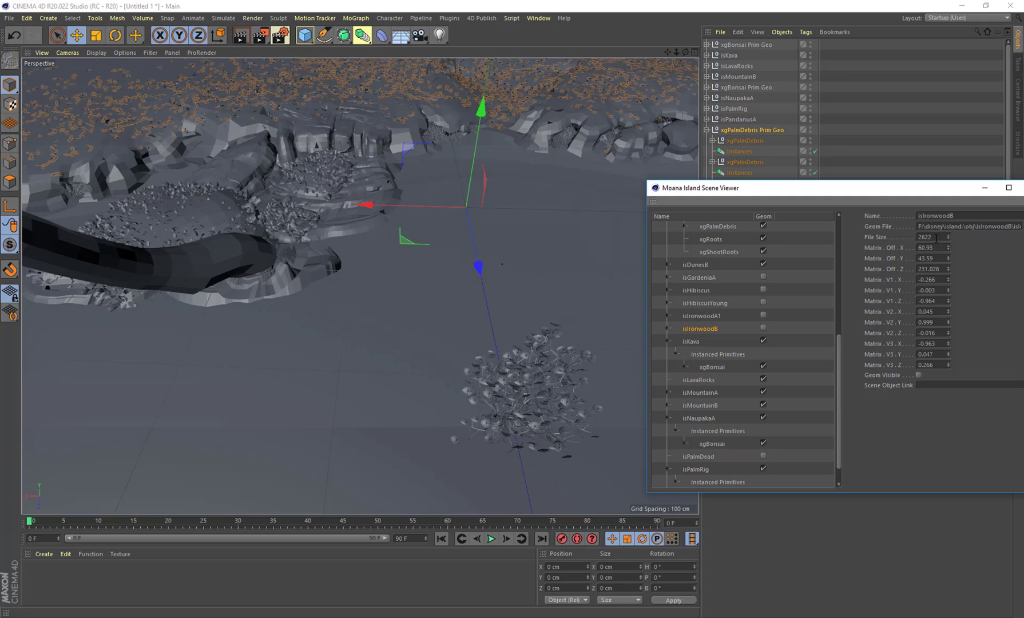
{"action": "scroll", "coordinate": [839, 326], "scroll_direction": "up", "scroll_amount": 1}
{"action": "left_click", "coordinate": [706, 338]}
Step: Load the isHibiscusYoung geometry and frame all geometry in the perspective view
{"action": "left_click", "coordinate": [708, 328]}
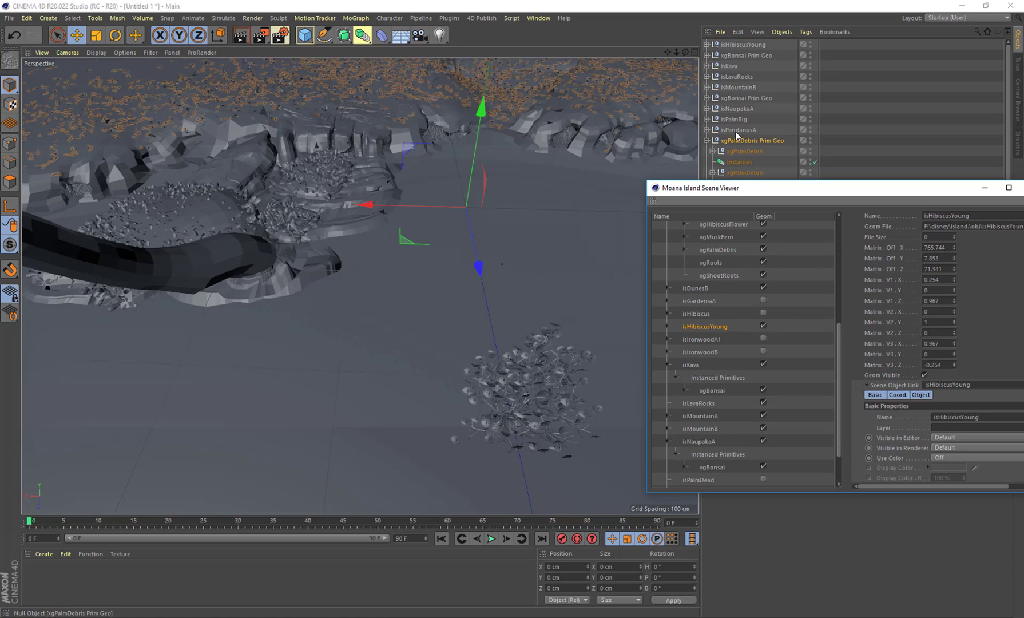
{"action": "left_click", "coordinate": [737, 139]}
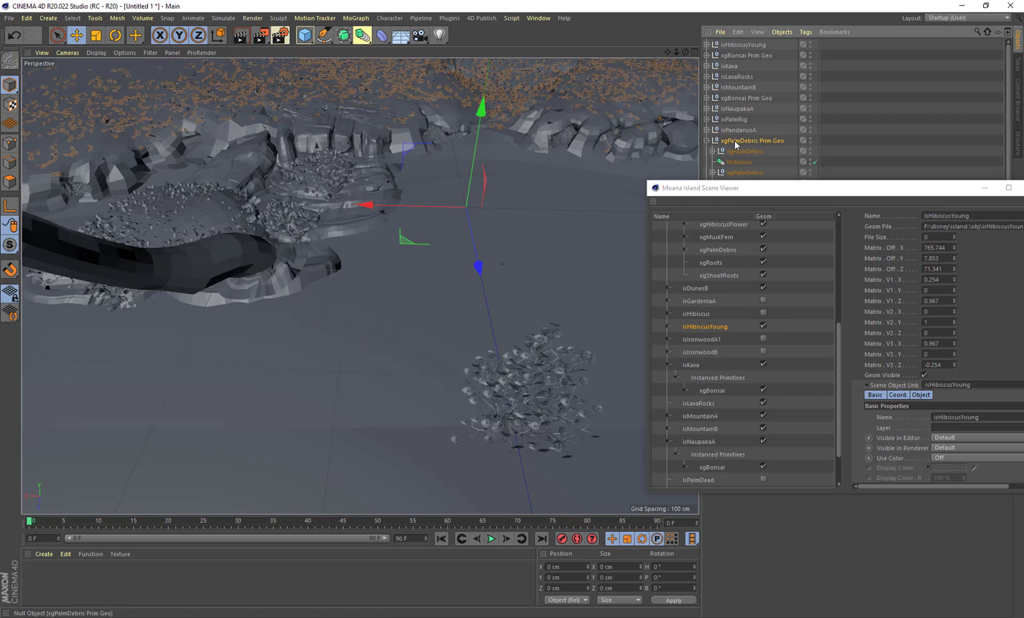
{"action": "left_click", "coordinate": [40, 52]}
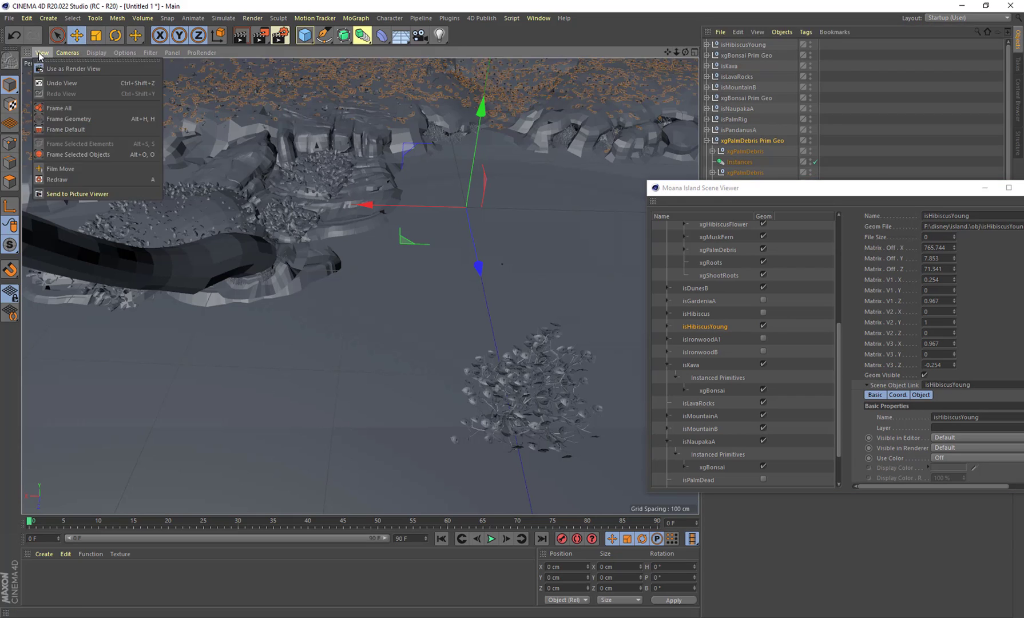
{"action": "left_click", "coordinate": [75, 120]}
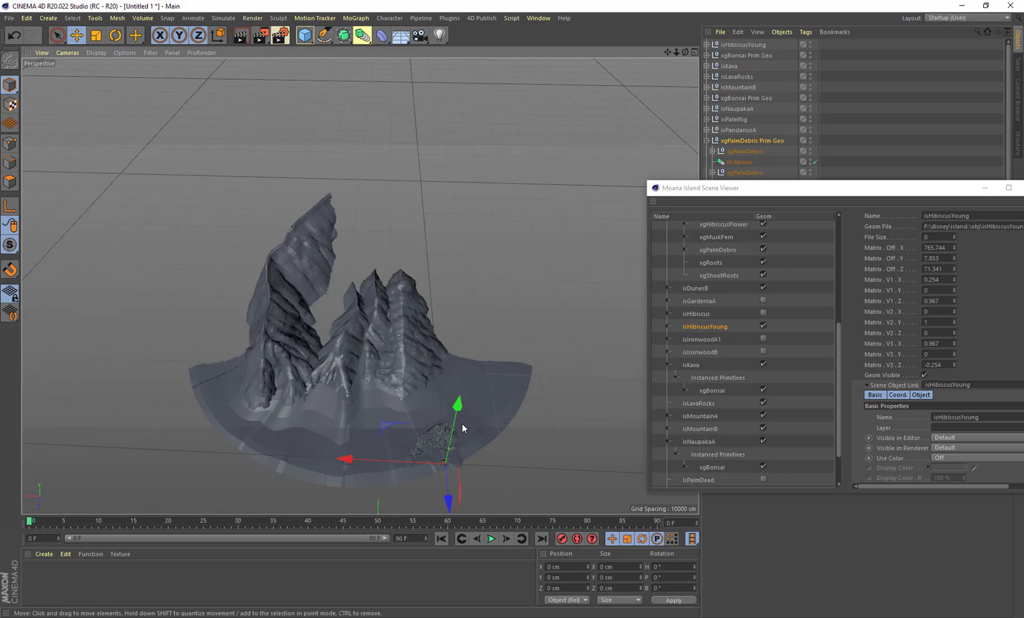
Step: Toggle isHibiscusYoung to locate it, restore the closer view of the dunes, and leave its geometry unloaded
{"action": "left_click", "coordinate": [763, 327]}
{"action": "left_click", "coordinate": [764, 327]}
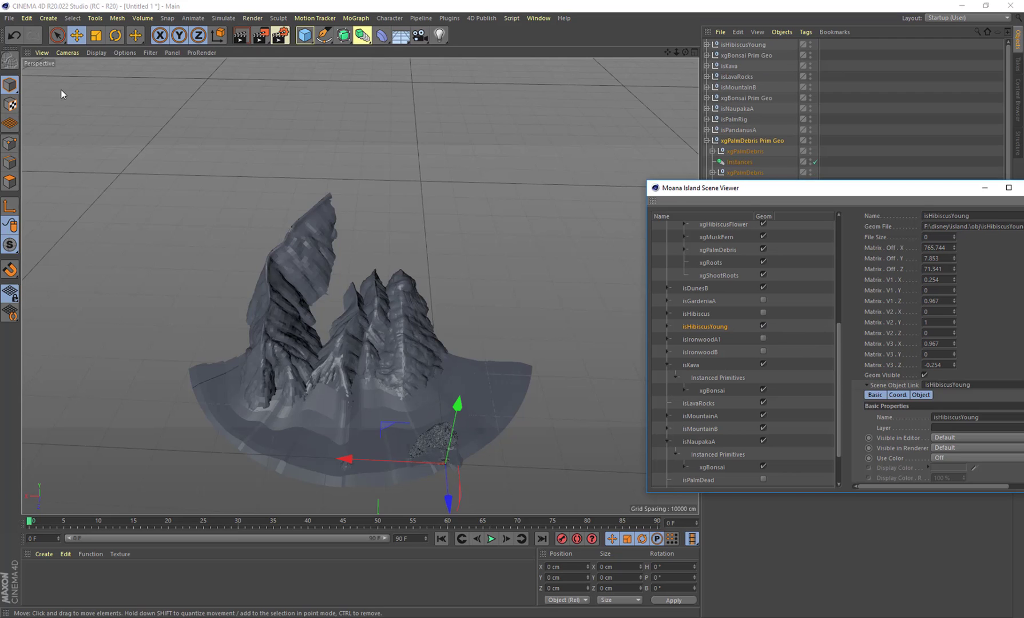
{"action": "left_click", "coordinate": [42, 52]}
{"action": "left_click", "coordinate": [87, 151]}
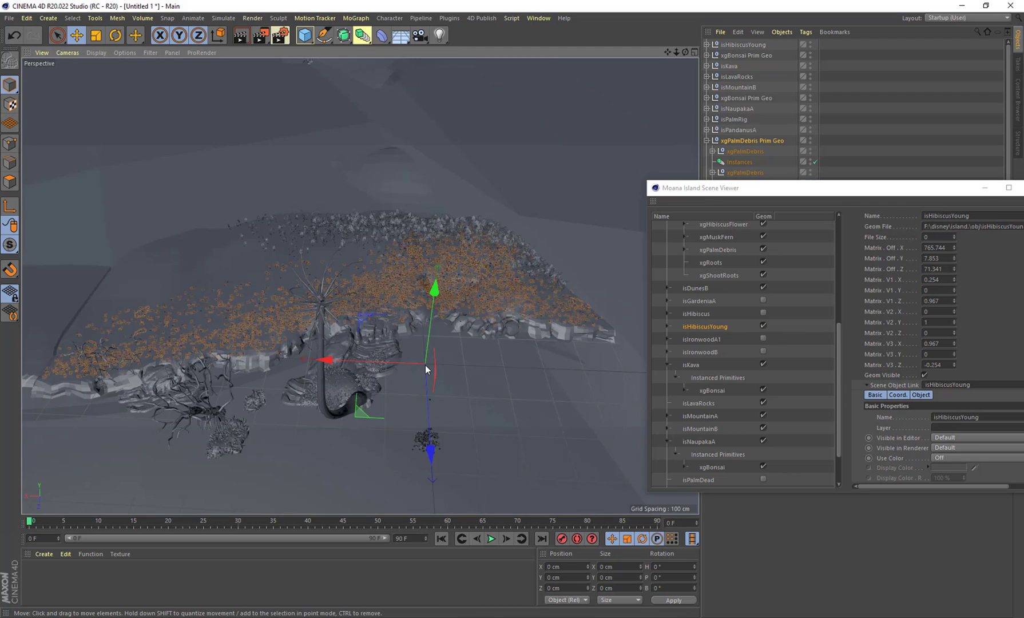
{"action": "scroll", "coordinate": [436, 380], "scroll_direction": "up", "scroll_amount": 5}
{"action": "scroll", "coordinate": [434, 353], "scroll_direction": "up", "scroll_amount": 4}
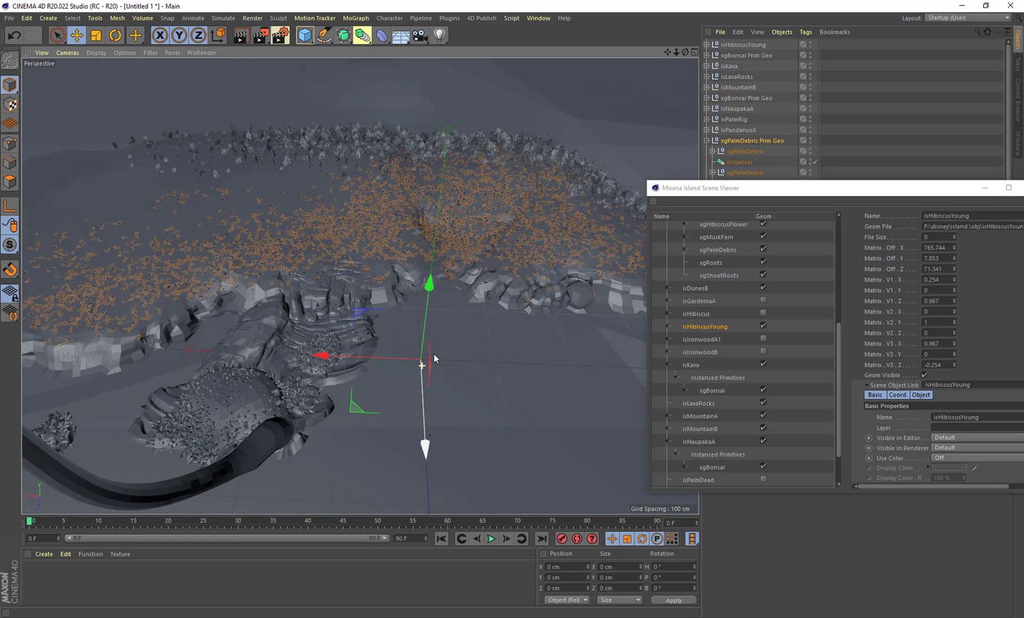
{"action": "left_click", "coordinate": [763, 327]}
{"action": "left_click", "coordinate": [763, 326]}
{"action": "left_click", "coordinate": [764, 326]}
Step: Load the isHibiscus base geometry and look at its bare branches around the palm trunk
{"action": "left_click", "coordinate": [691, 316]}
{"action": "left_click", "coordinate": [764, 313]}
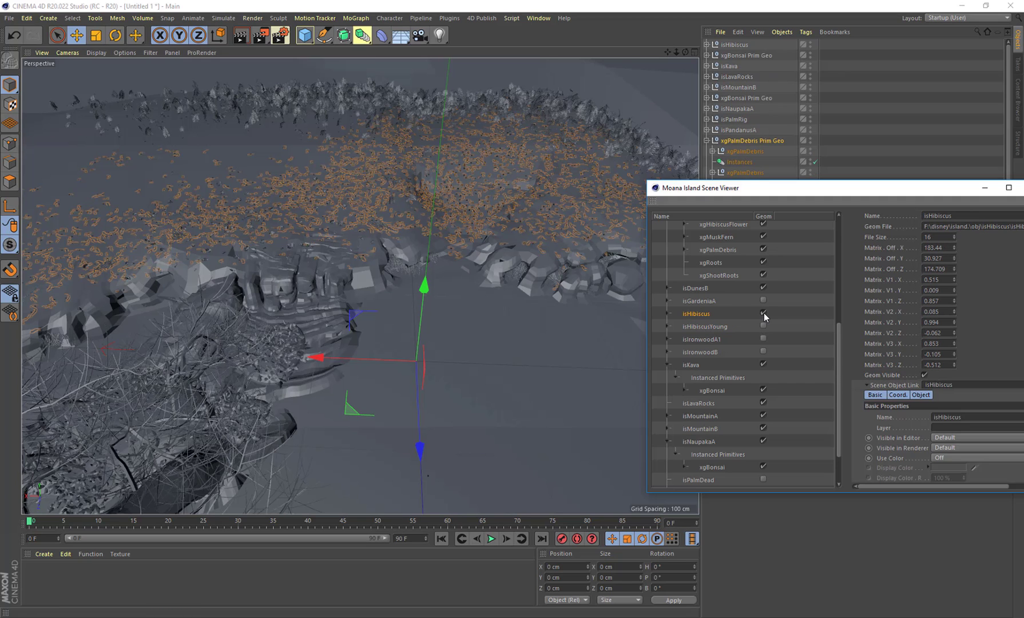
{"action": "left_click_drag", "start_coordinate": [362, 305], "coordinate": [198, 435], "text": "alt"}
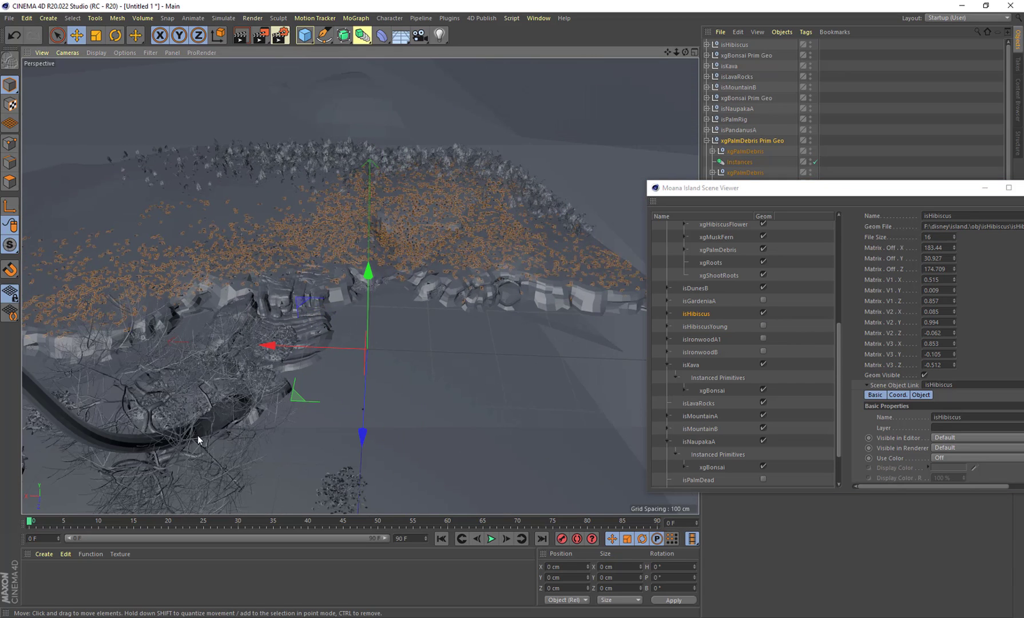
{"action": "mouse_move", "coordinate": [668, 52]}
{"action": "left_mouse_down"}
{"action": "mouse_move", "coordinate": [812, 2]}
{"action": "mouse_move", "coordinate": [666, 51]}
{"action": "left_mouse_up"}
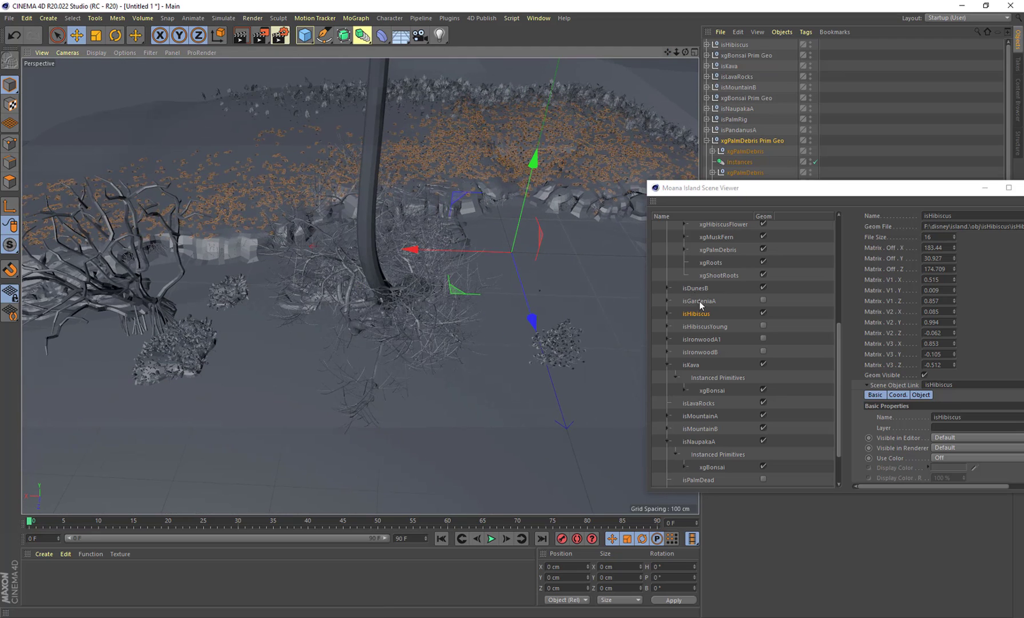
Step: Toggle the isHibiscus geometry, leave it loaded, and load its xgBonsai instanced primitive
{"action": "left_click", "coordinate": [764, 311]}
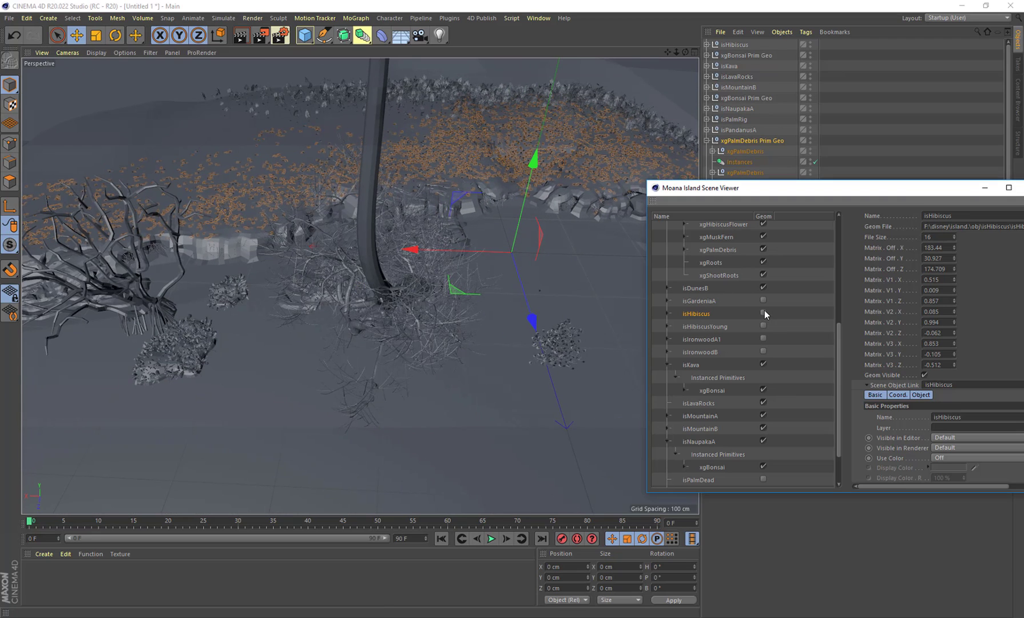
{"action": "left_click", "coordinate": [669, 313]}
{"action": "left_click", "coordinate": [715, 327]}
{"action": "left_click", "coordinate": [677, 326]}
{"action": "left_click", "coordinate": [764, 339]}
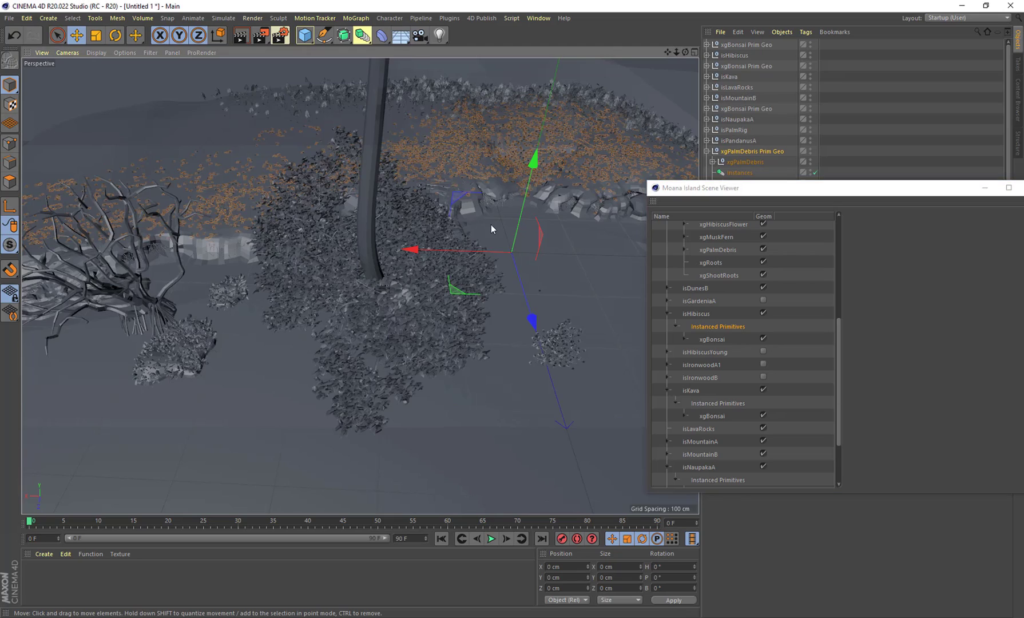
Step: Look over the leafy hibiscus, palms and mountains from low, raised and distant viewpoints
{"action": "left_click_drag", "start_coordinate": [492, 225], "coordinate": [641, 75], "text": "alt"}
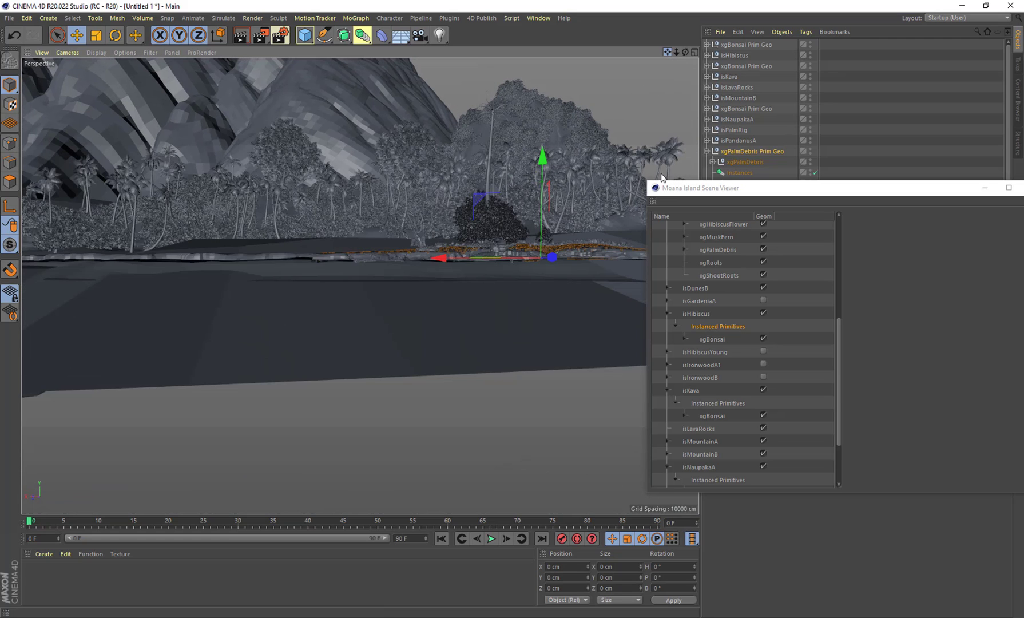
{"action": "left_click_drag", "start_coordinate": [668, 52], "coordinate": [620, 194]}
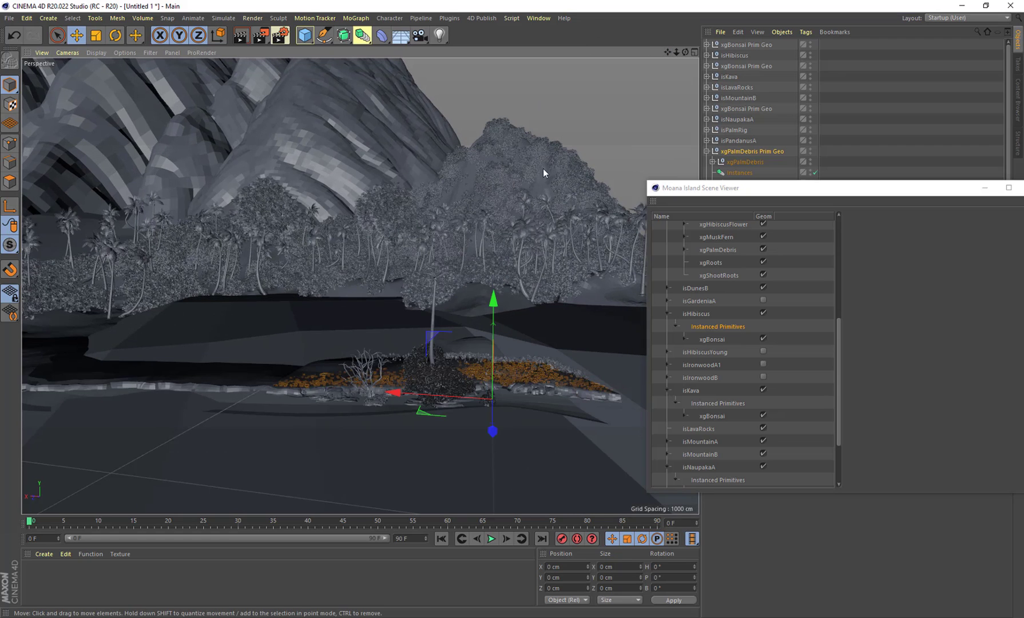
{"action": "left_click_drag", "start_coordinate": [476, 185], "coordinate": [446, 231], "text": "alt"}
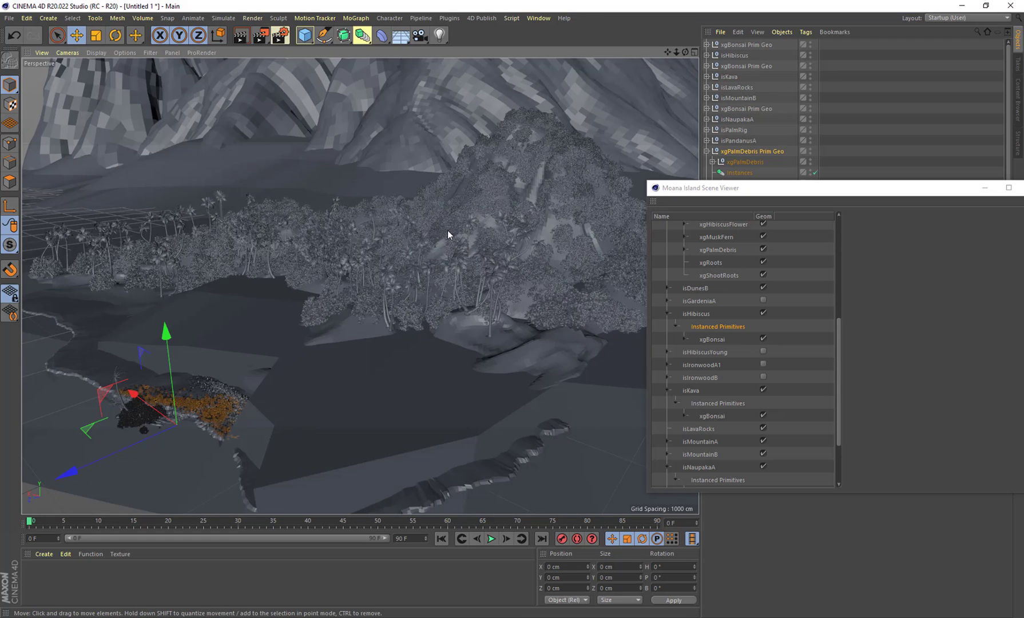
{"action": "scroll", "coordinate": [421, 225], "scroll_direction": "down", "scroll_amount": 5}
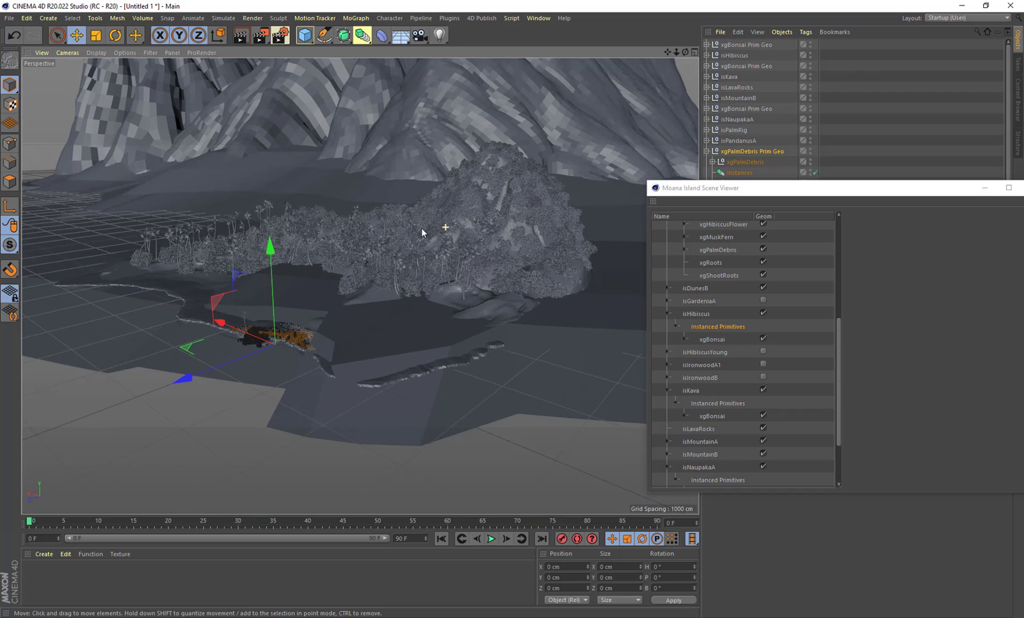
Step: Unload isMountainB and isMountainA together with isMountainA's xgCocoPalms and xgFoliageC primitives, and collapse isMountainA
{"action": "left_click", "coordinate": [839, 232]}
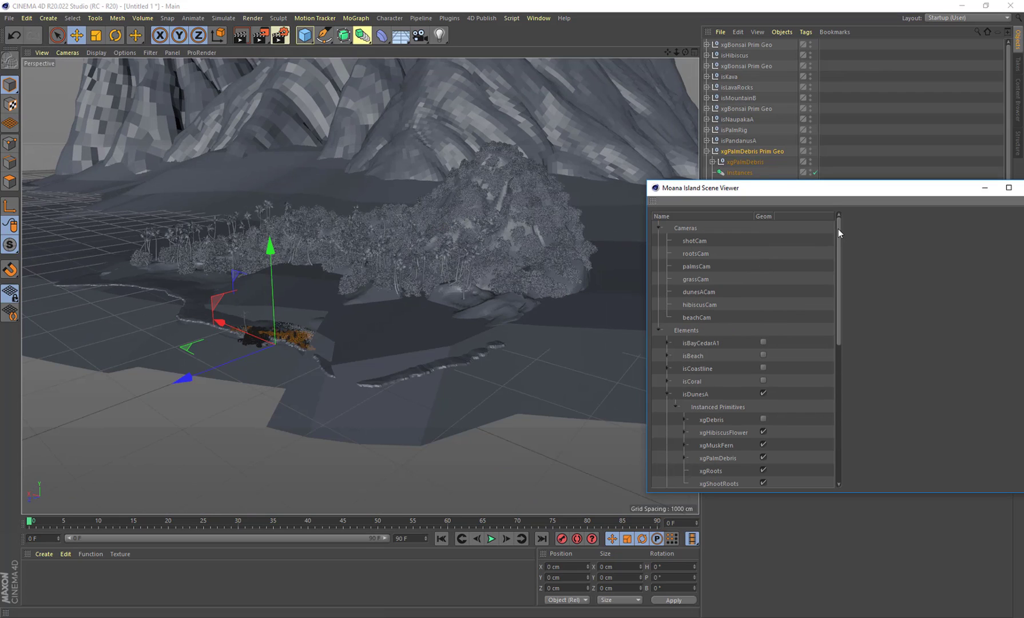
{"action": "left_click_drag", "start_coordinate": [839, 266], "coordinate": [835, 404]}
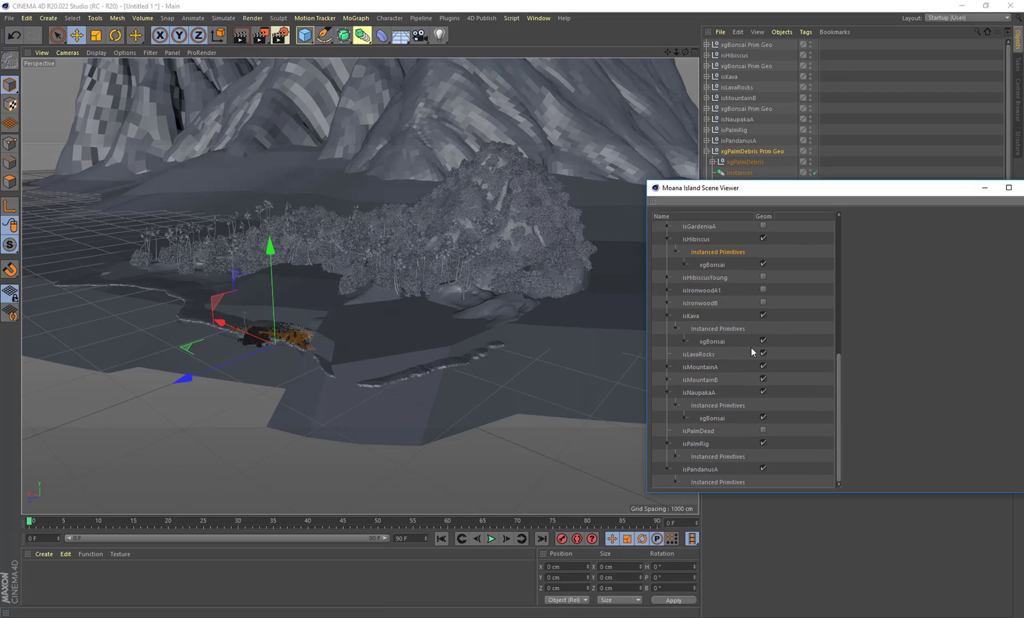
{"action": "left_click", "coordinate": [763, 379]}
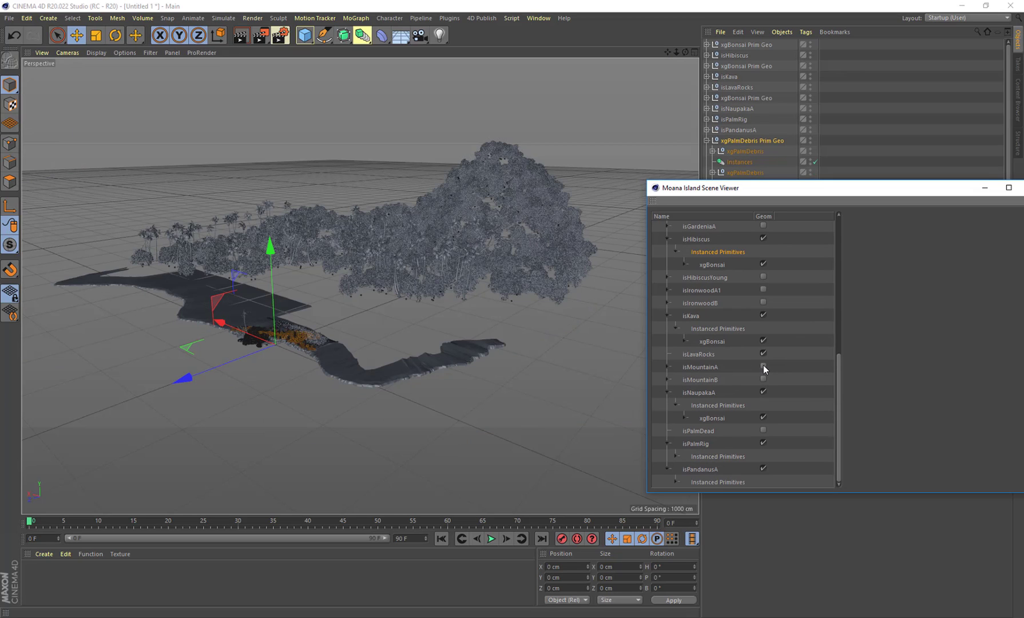
{"action": "left_click", "coordinate": [764, 365]}
{"action": "left_click", "coordinate": [669, 367]}
{"action": "left_click", "coordinate": [764, 406]}
{"action": "left_click", "coordinate": [764, 417]}
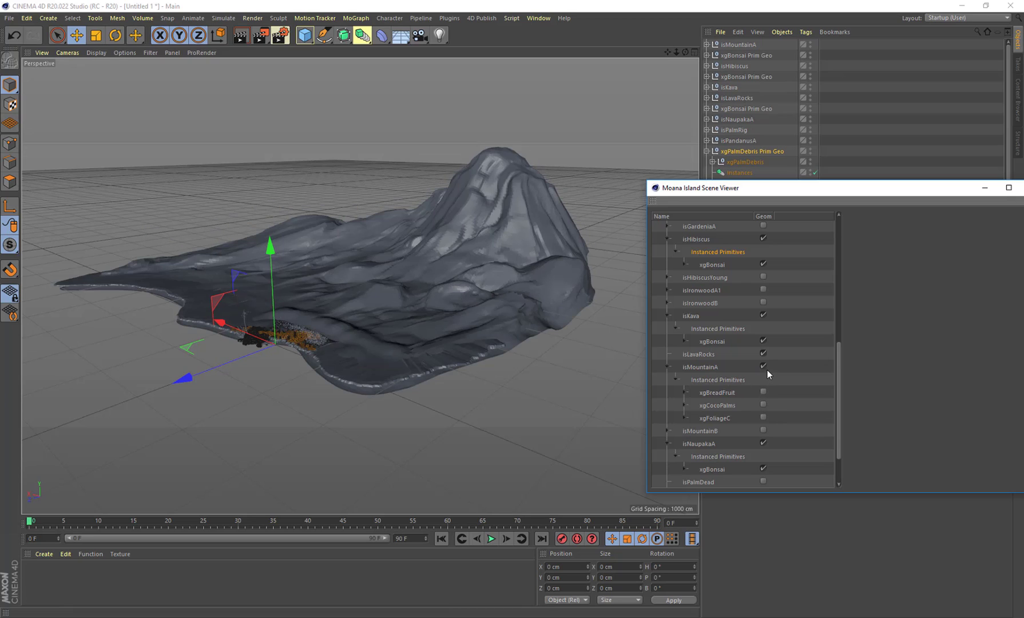
{"action": "left_click", "coordinate": [764, 365]}
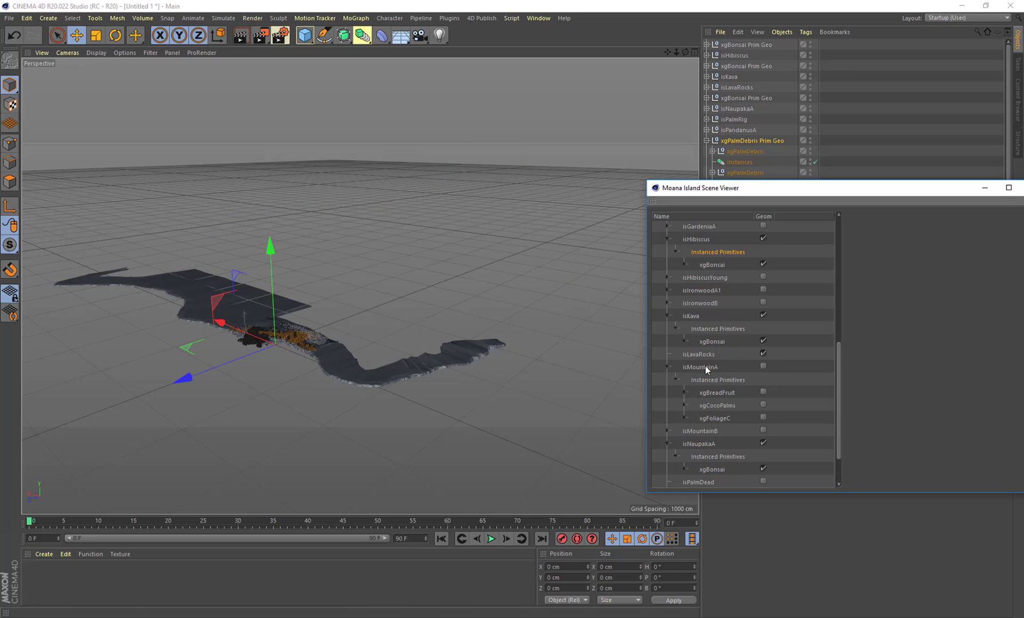
{"action": "left_click", "coordinate": [668, 367]}
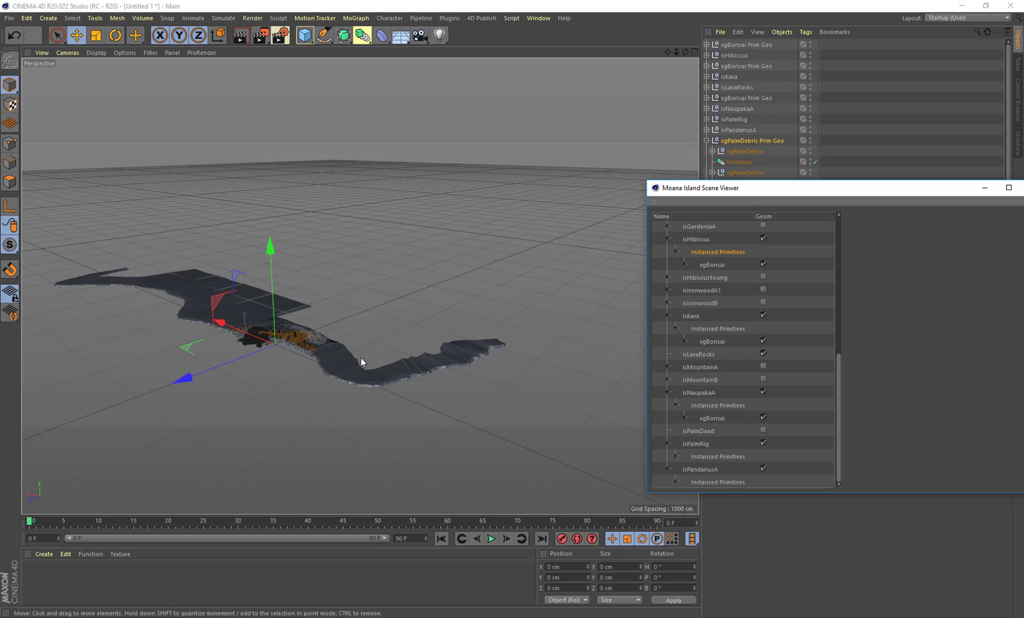
Step: View the remaining dunes through grassCam and dunesACam and examine the ferns, palm debris and hibiscus up close
{"action": "scroll", "coordinate": [280, 344], "scroll_direction": "up", "scroll_amount": 5}
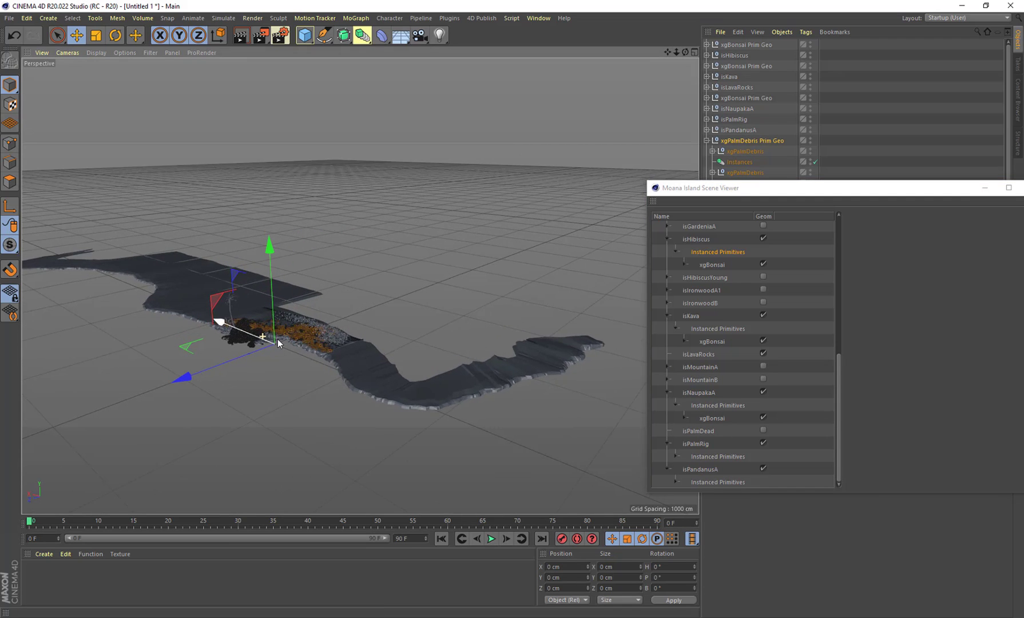
{"action": "scroll", "coordinate": [278, 339], "scroll_direction": "up", "scroll_amount": 3}
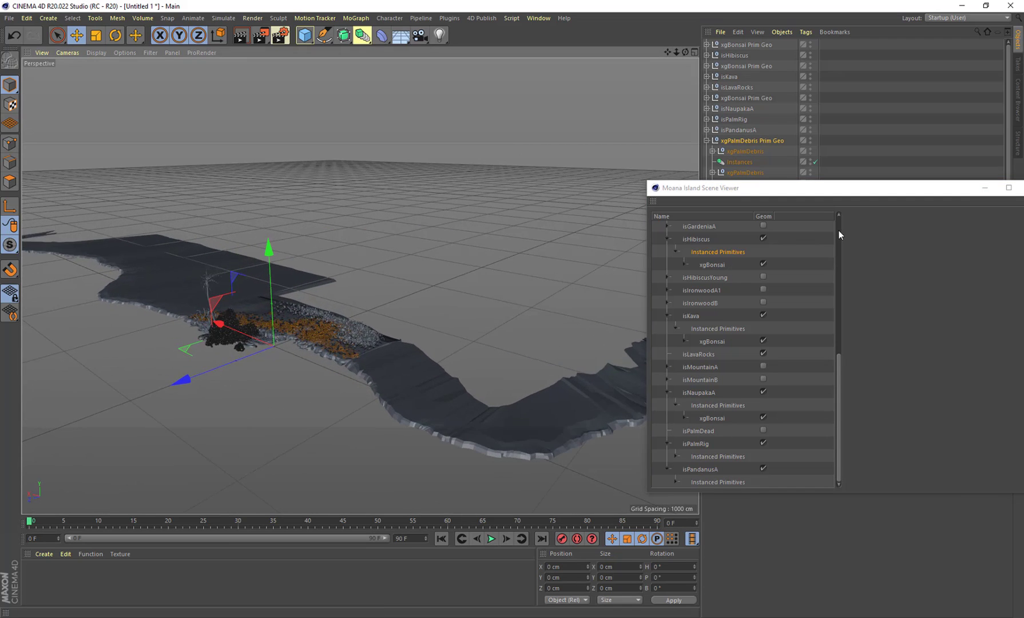
{"action": "left_click", "coordinate": [839, 229]}
{"action": "left_click", "coordinate": [684, 250]}
{"action": "left_click", "coordinate": [701, 264]}
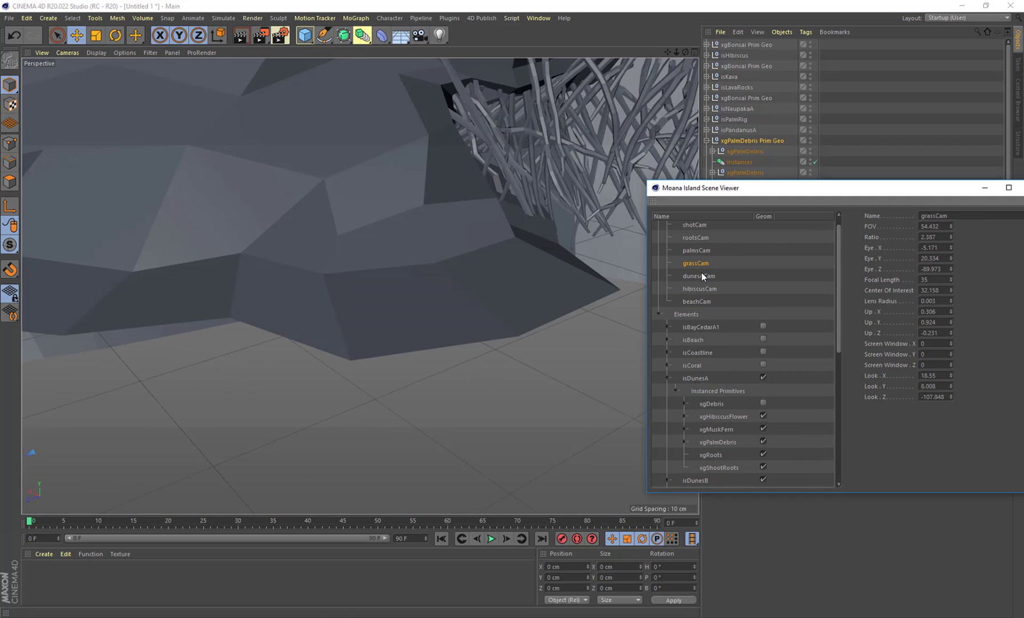
{"action": "left_click", "coordinate": [702, 276]}
{"action": "left_click_drag", "start_coordinate": [403, 281], "coordinate": [185, 257], "text": "alt"}
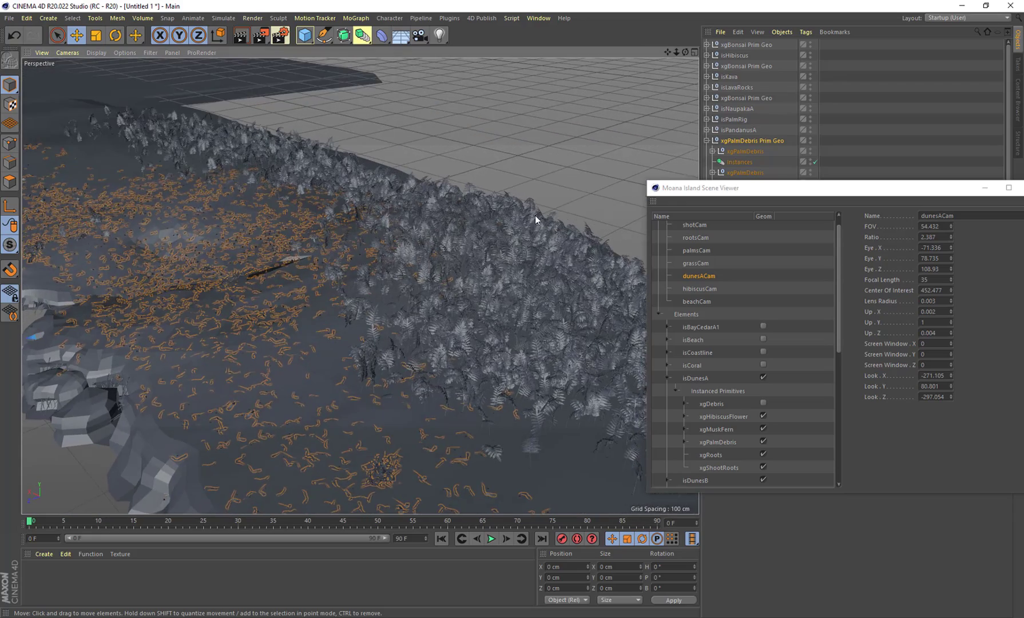
{"action": "left_click_drag", "start_coordinate": [561, 213], "coordinate": [95, 243], "text": "alt"}
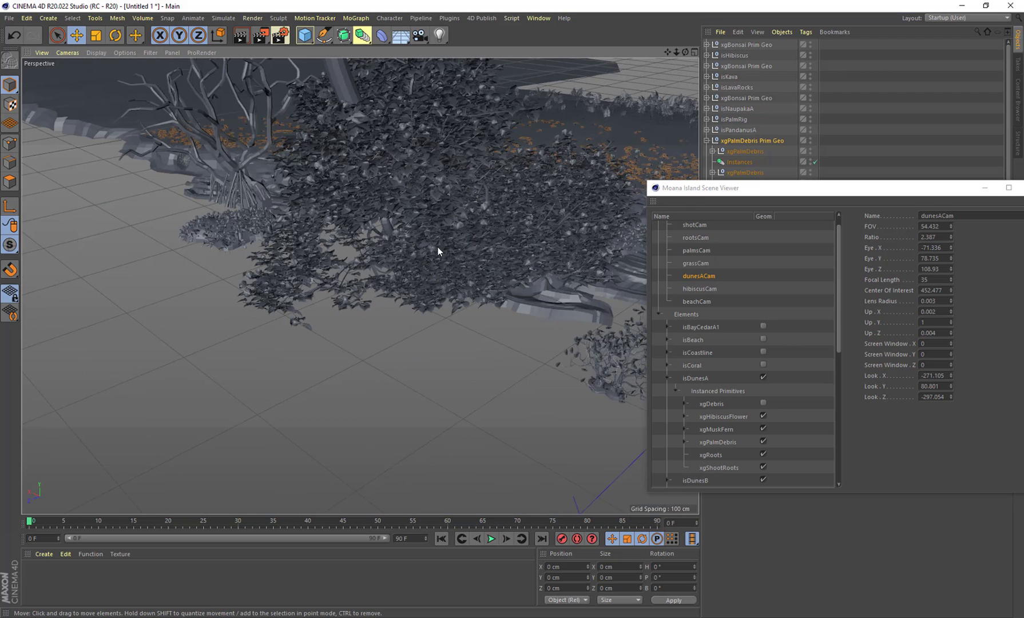
Step: Examine the shrubs, leaning palm and scattered palm debris along the dunes from raised, more distant viewpoints
{"action": "left_click_drag", "start_coordinate": [438, 248], "coordinate": [457, 204], "text": "alt"}
{"action": "left_click_drag", "start_coordinate": [667, 53], "coordinate": [601, 149]}
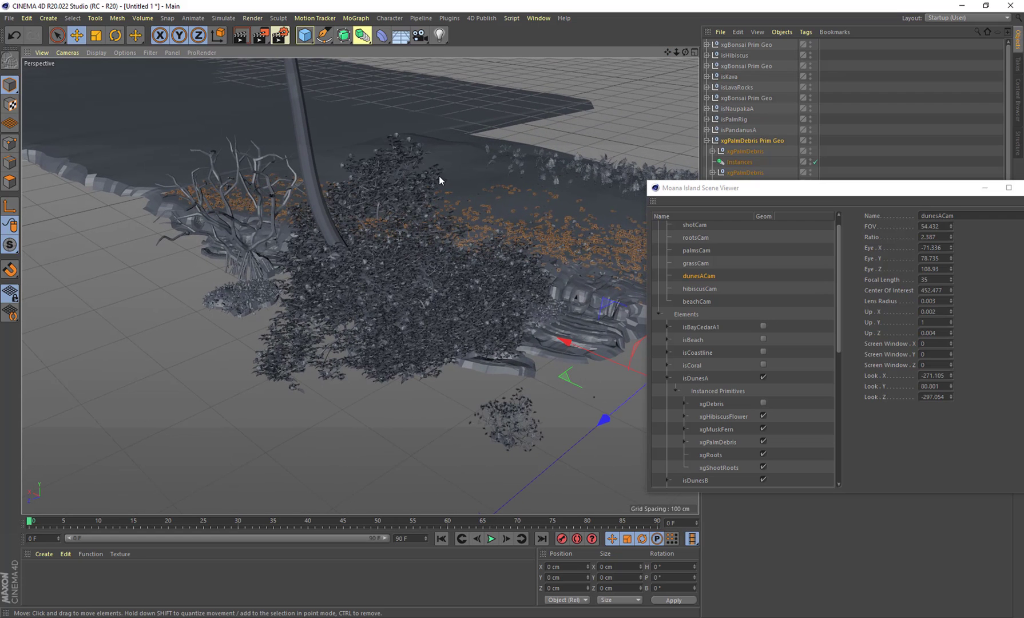
{"action": "left_click_drag", "start_coordinate": [668, 52], "coordinate": [667, 52]}
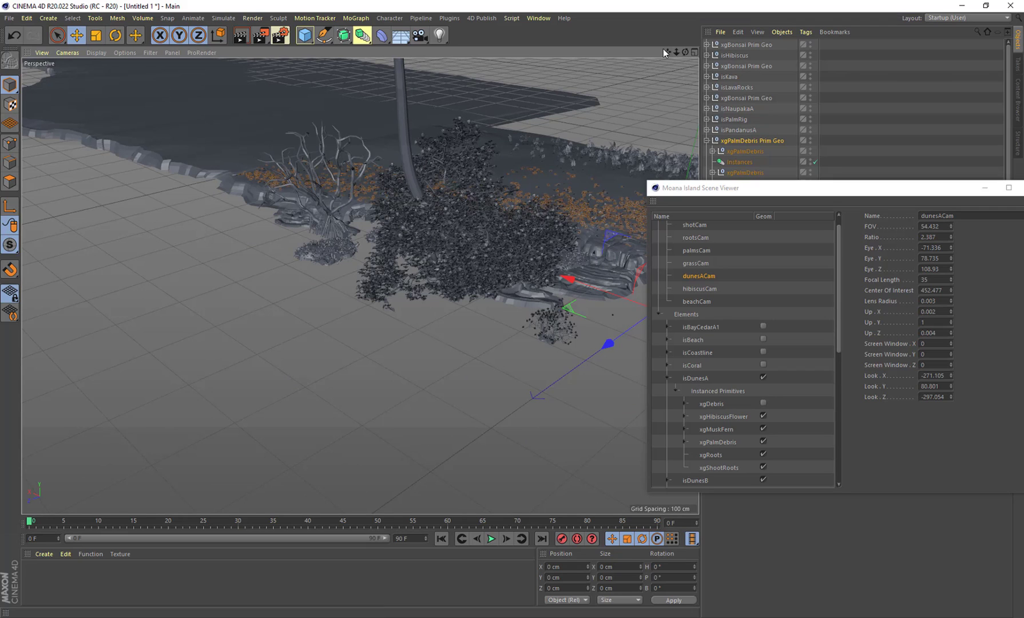
{"action": "middle_click_drag", "start_coordinate": [543, 186], "coordinate": [359, 286], "text": "alt"}
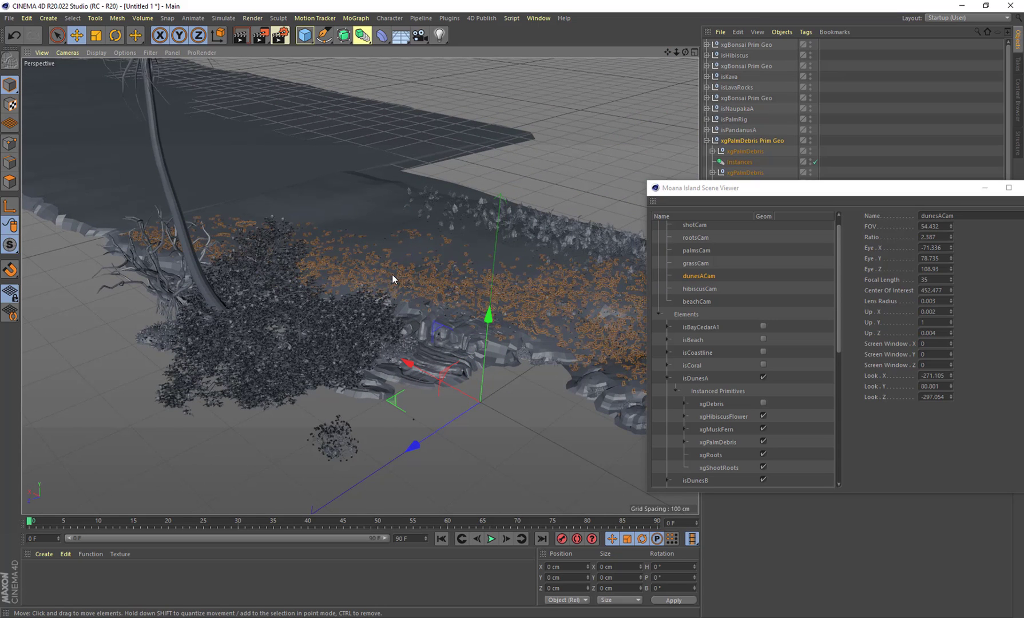
{"action": "left_click_drag", "start_coordinate": [392, 275], "coordinate": [392, 275], "text": "alt"}
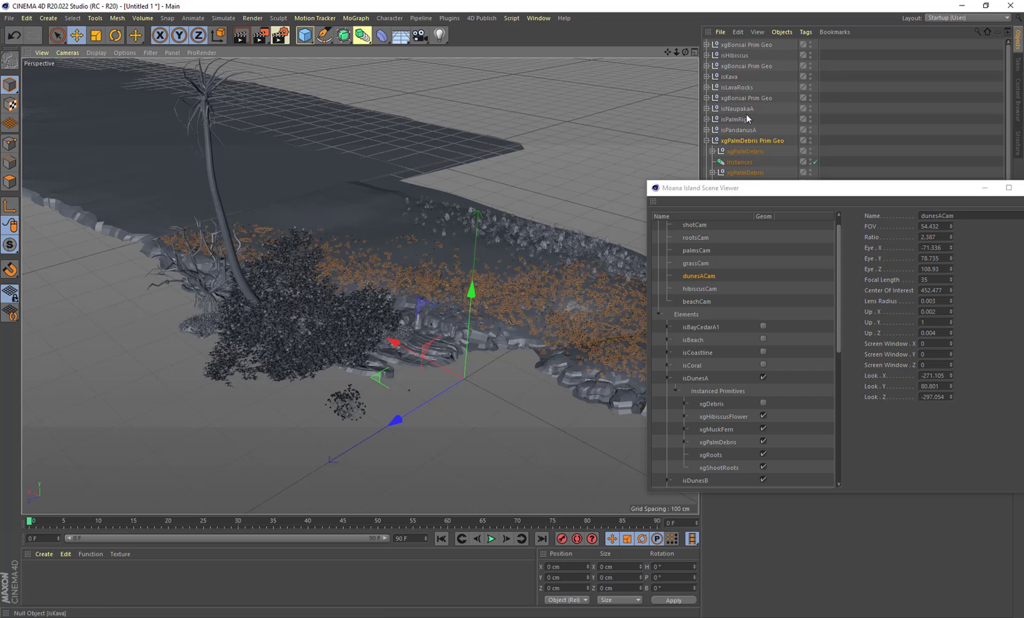
Step: Move the Moana Island Scene Viewer clear of the xgPalmDebris instances in the object list and inspect the debris-covered dunes from high above
{"action": "left_click_drag", "start_coordinate": [752, 192], "coordinate": [720, 304]}
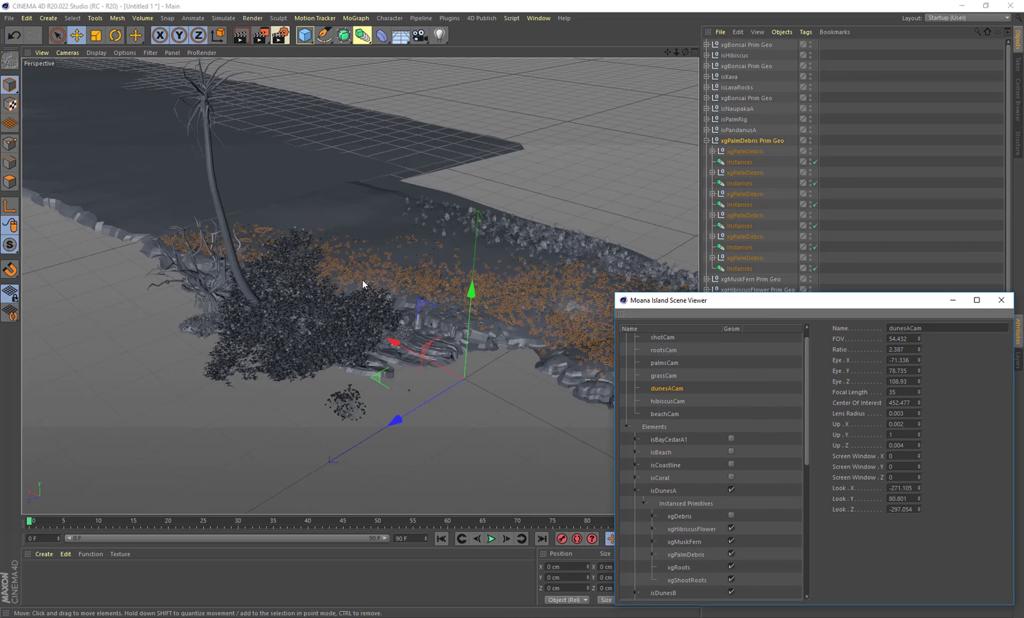
{"action": "mouse_move", "coordinate": [685, 52]}
{"action": "left_mouse_down"}
{"action": "mouse_move", "coordinate": [726, 42]}
{"action": "mouse_move", "coordinate": [681, 48]}
{"action": "left_mouse_up"}
{"action": "left_click_drag", "start_coordinate": [360, 286], "coordinate": [608, 136], "text": "alt"}
{"action": "left_click_drag", "start_coordinate": [471, 287], "coordinate": [521, 278], "text": "alt"}
{"action": "scroll", "coordinate": [661, 54], "scroll_direction": "down", "scroll_amount": 2}
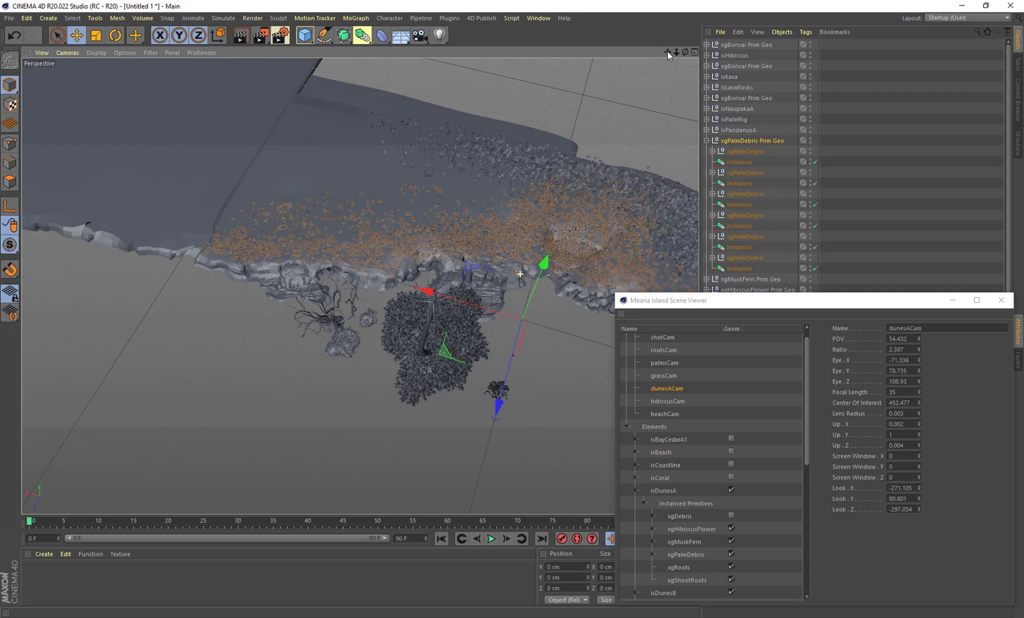